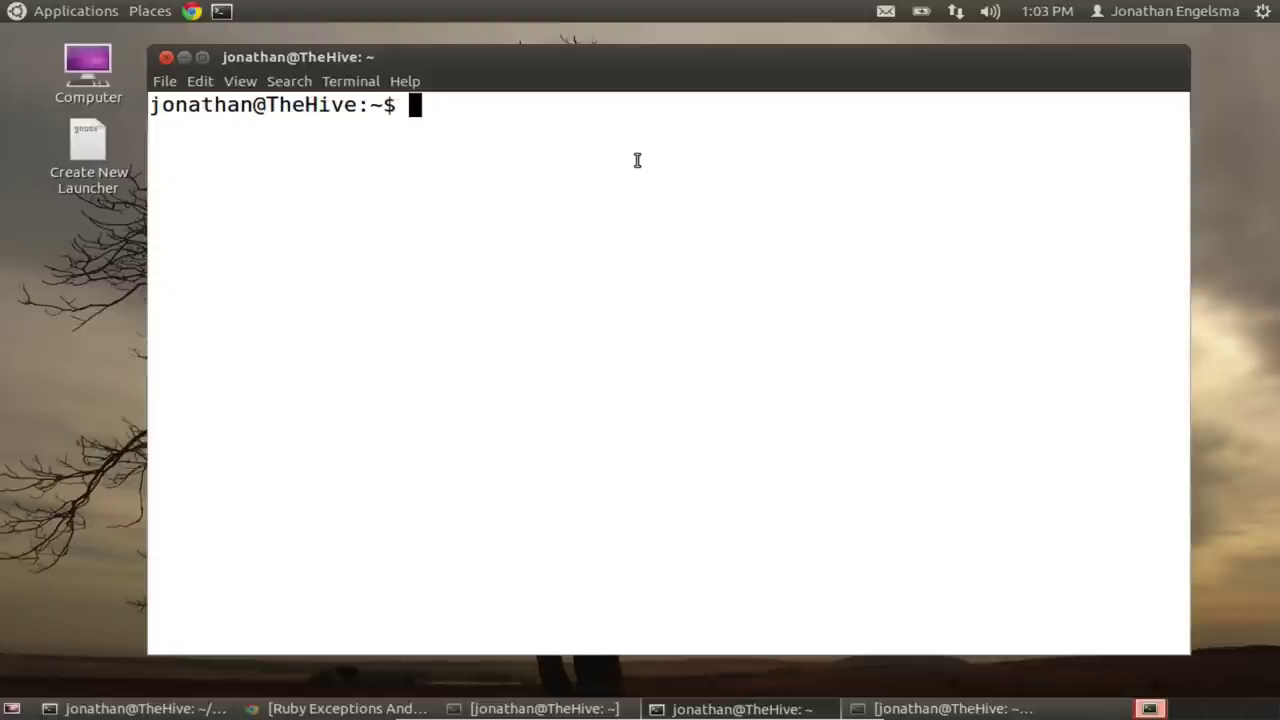
pyautogui.write('irb')
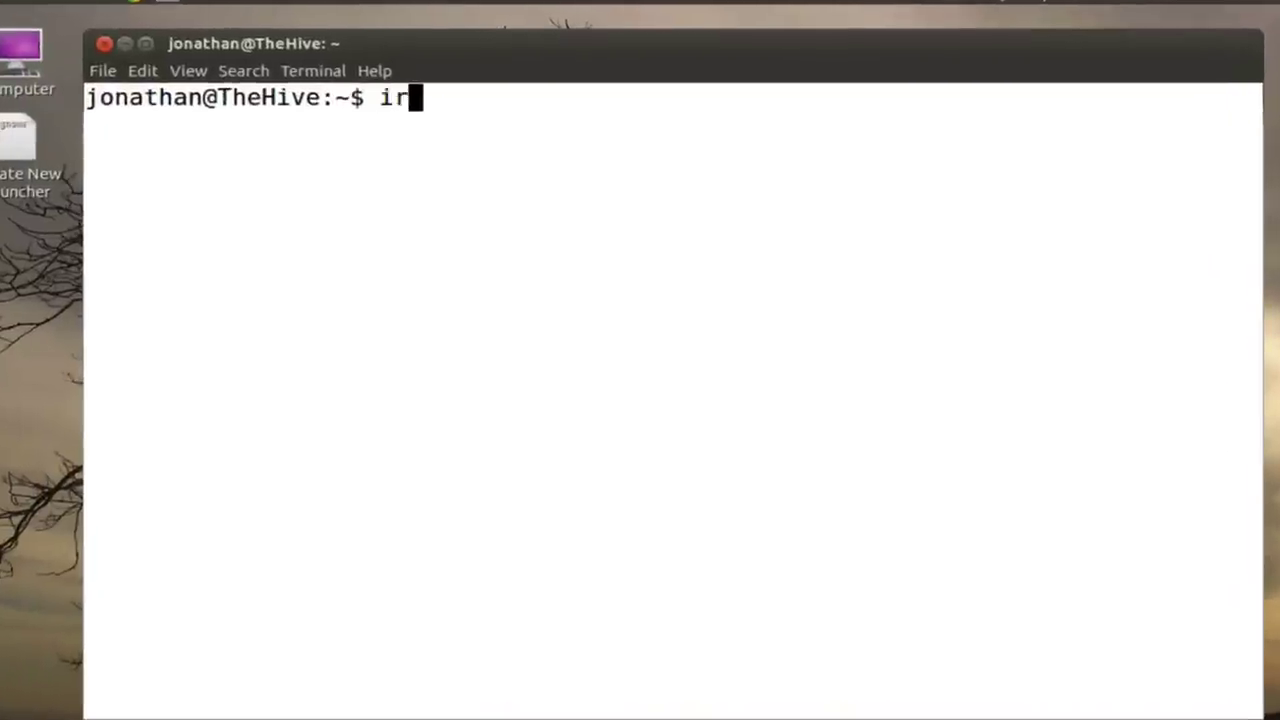
# Start irb and type def tell_the_truth, a body line of true, and end
pyautogui.press('Return')
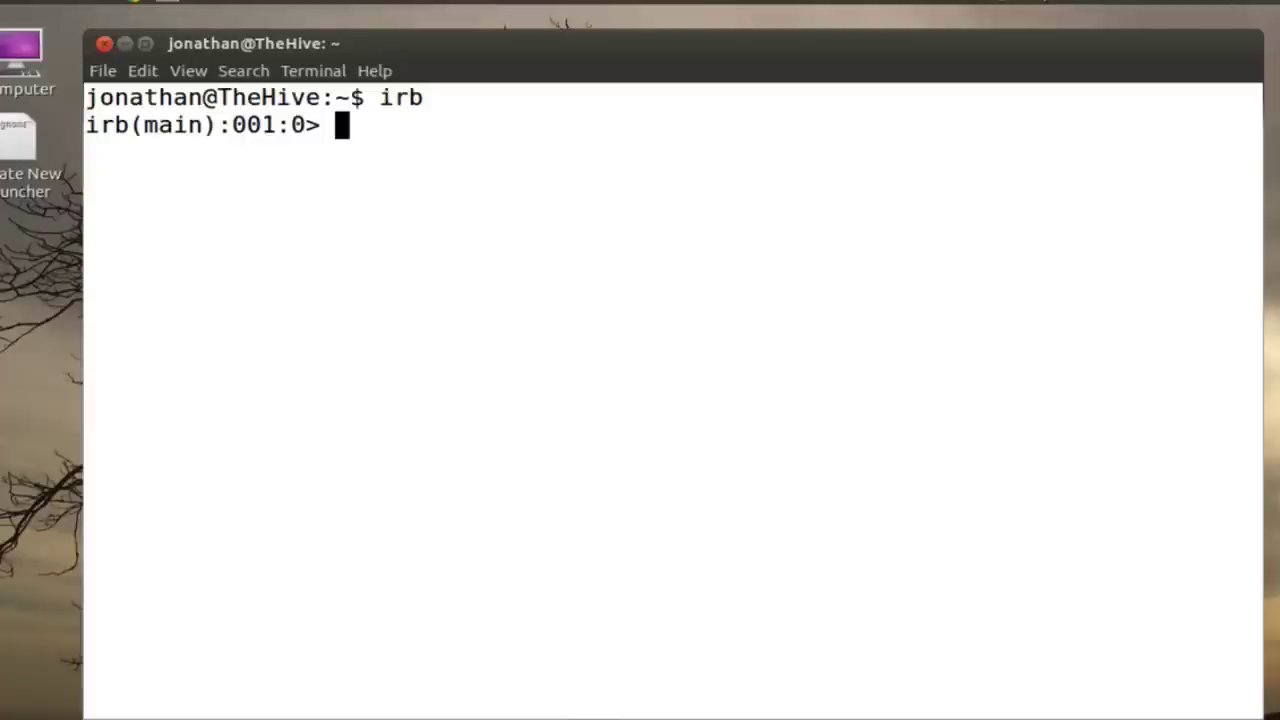
pyautogui.write('def ')
pyautogui.write('tell_the_truth')
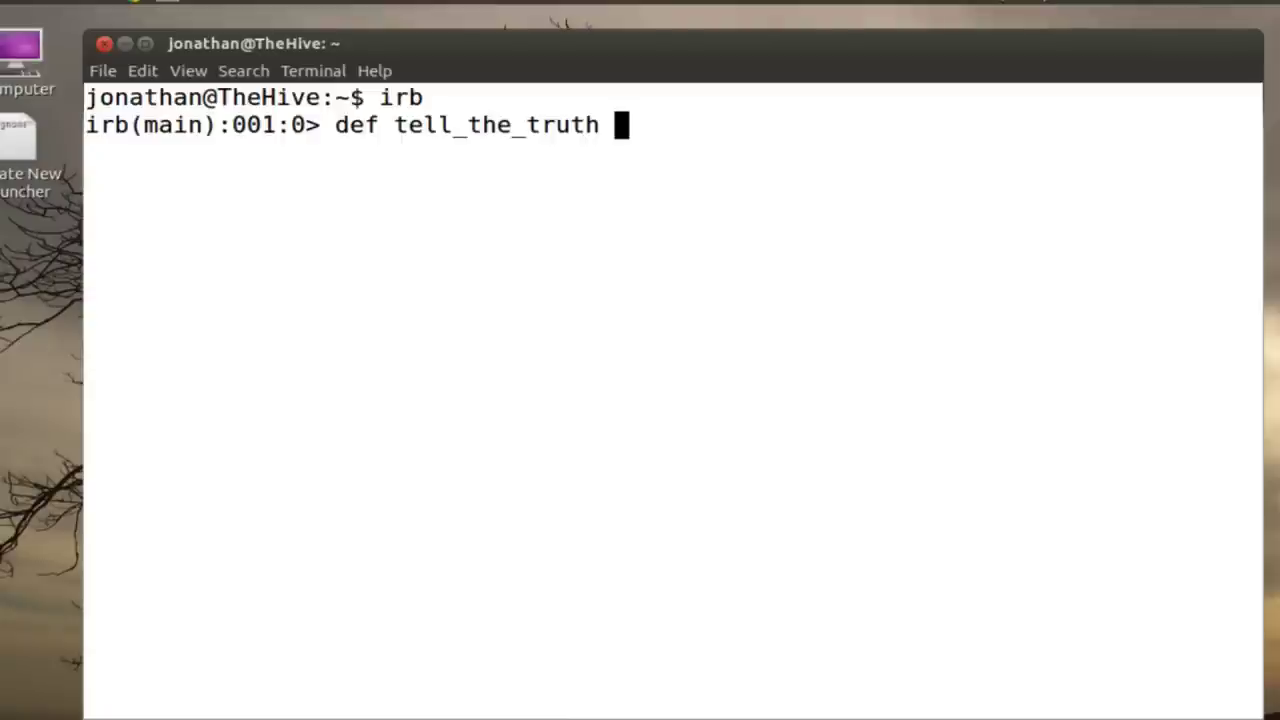
pyautogui.press('Return')
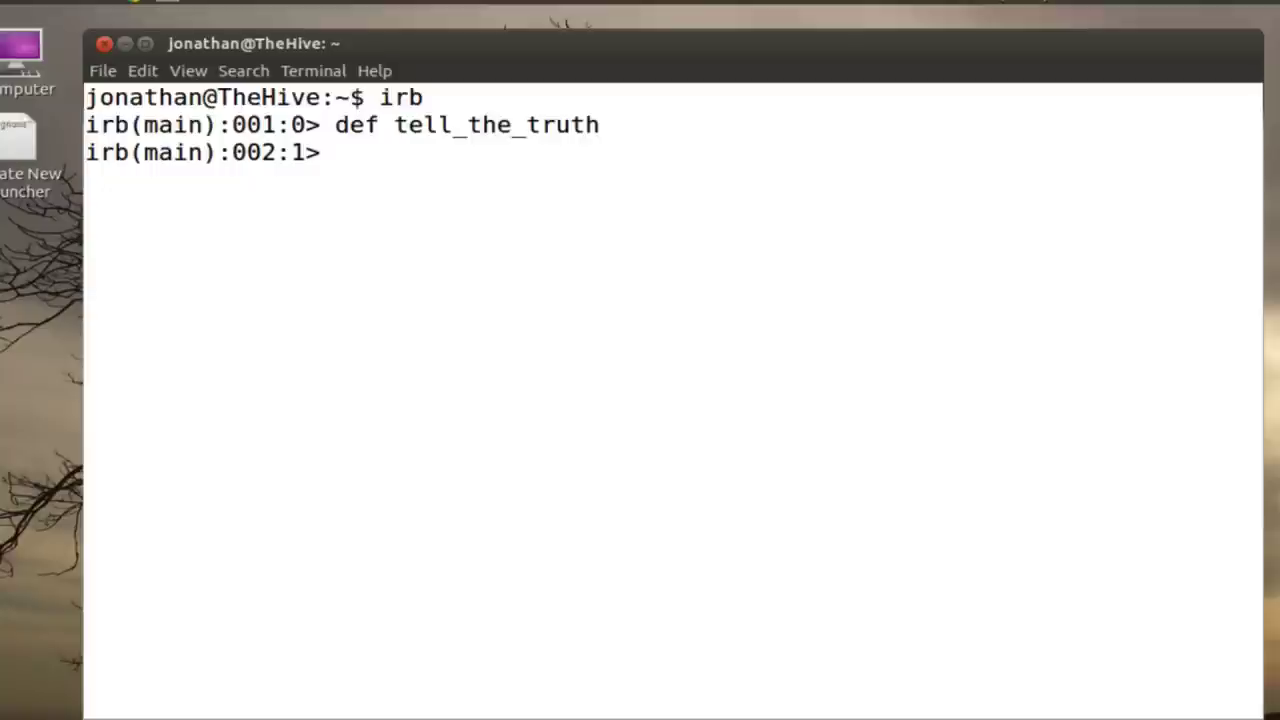
pyautogui.write('  true')
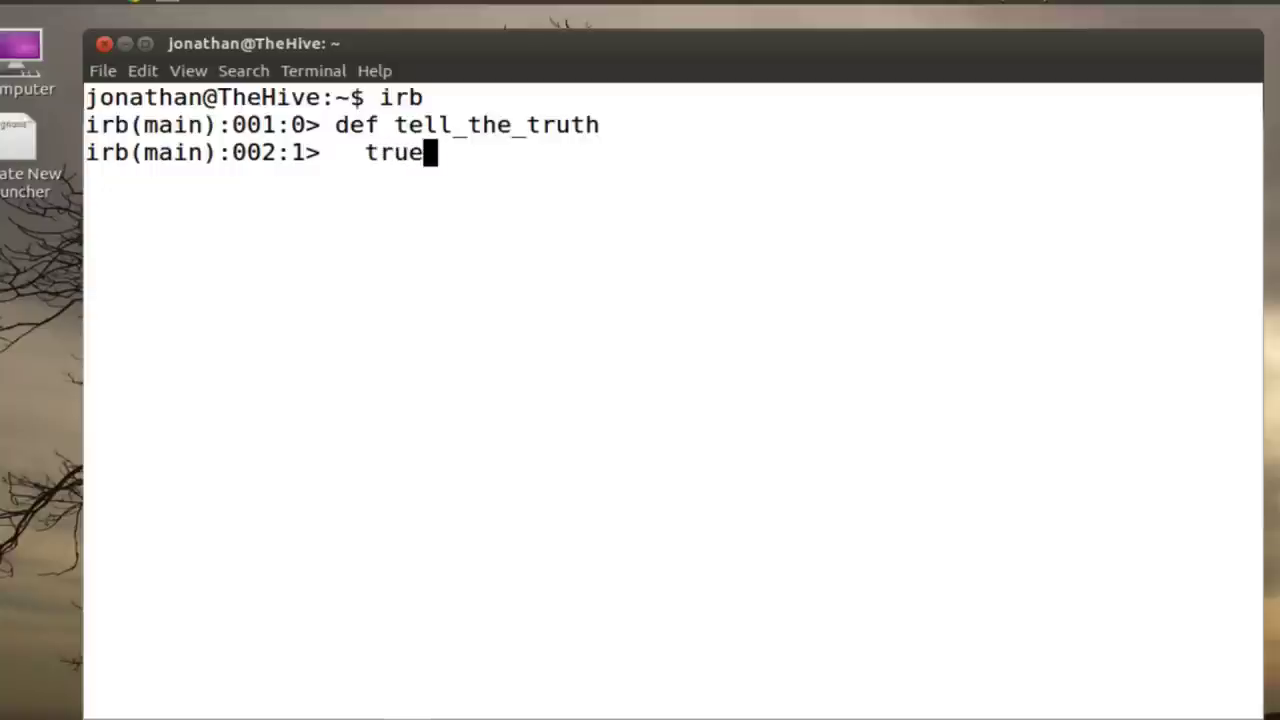
pyautogui.press('Return')
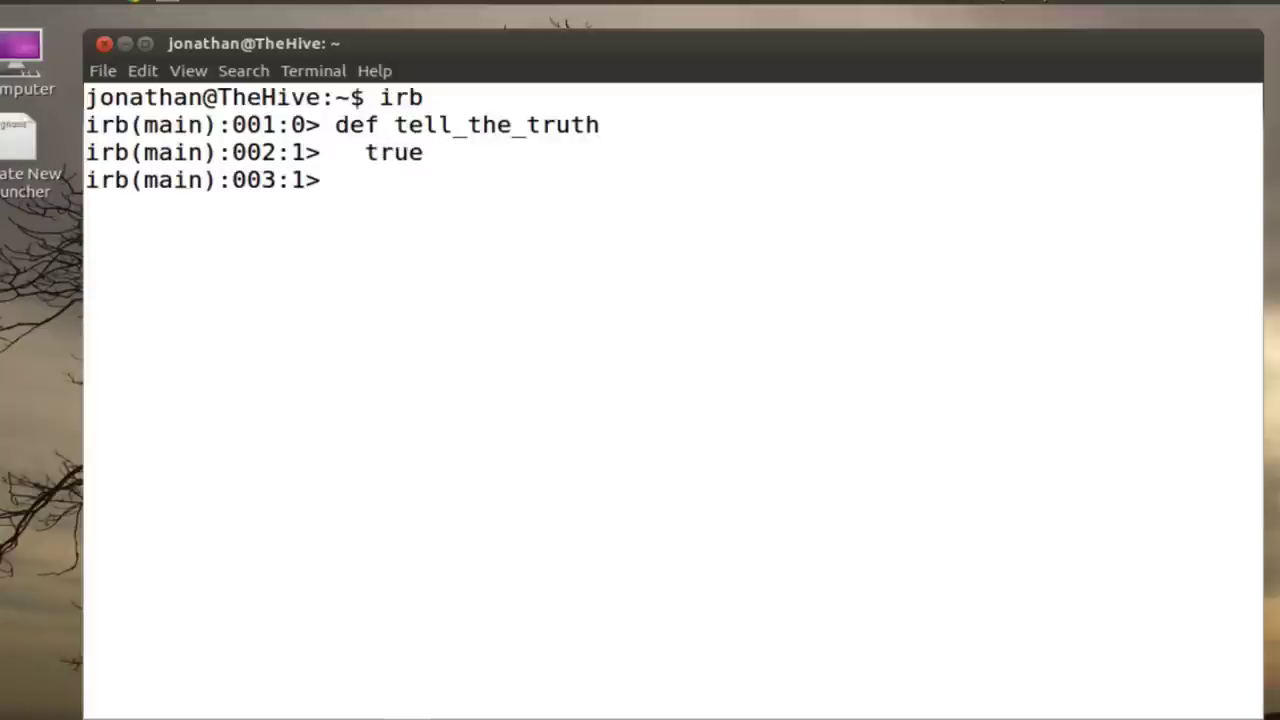
pyautogui.write('end')
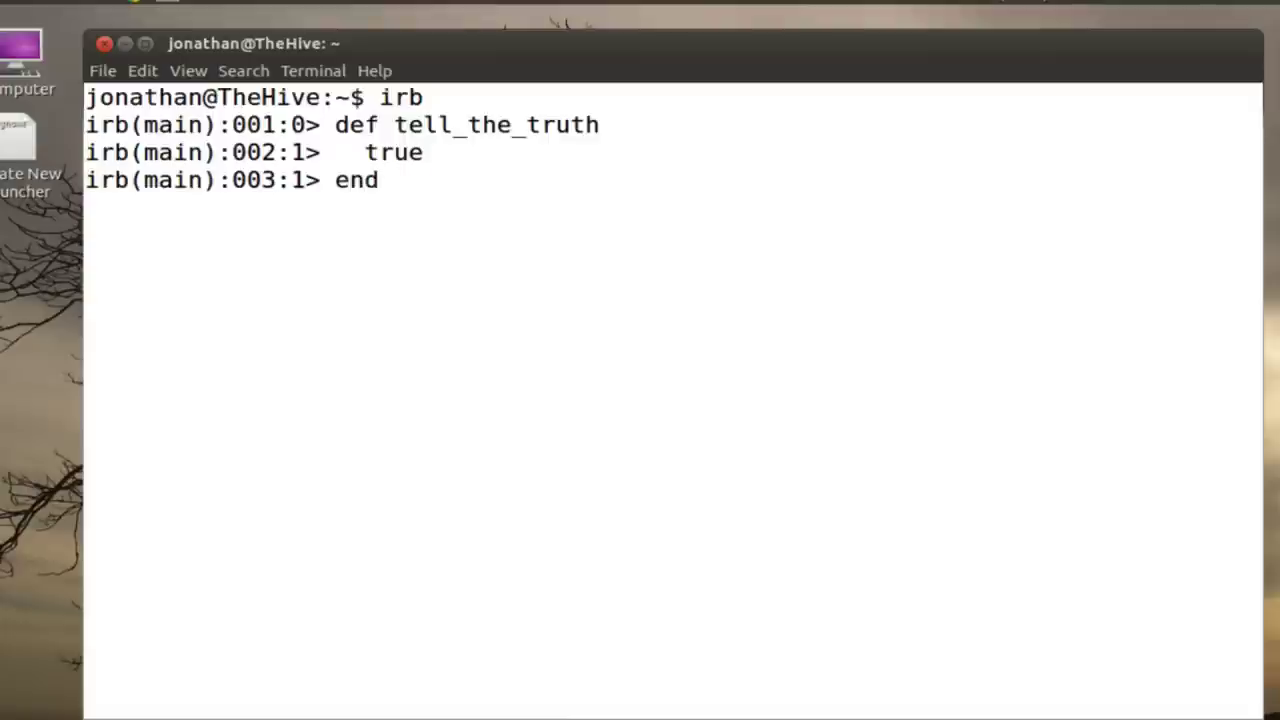
# Evaluate the tell_the_truth definition and call it, getting true back
pyautogui.press('Return')
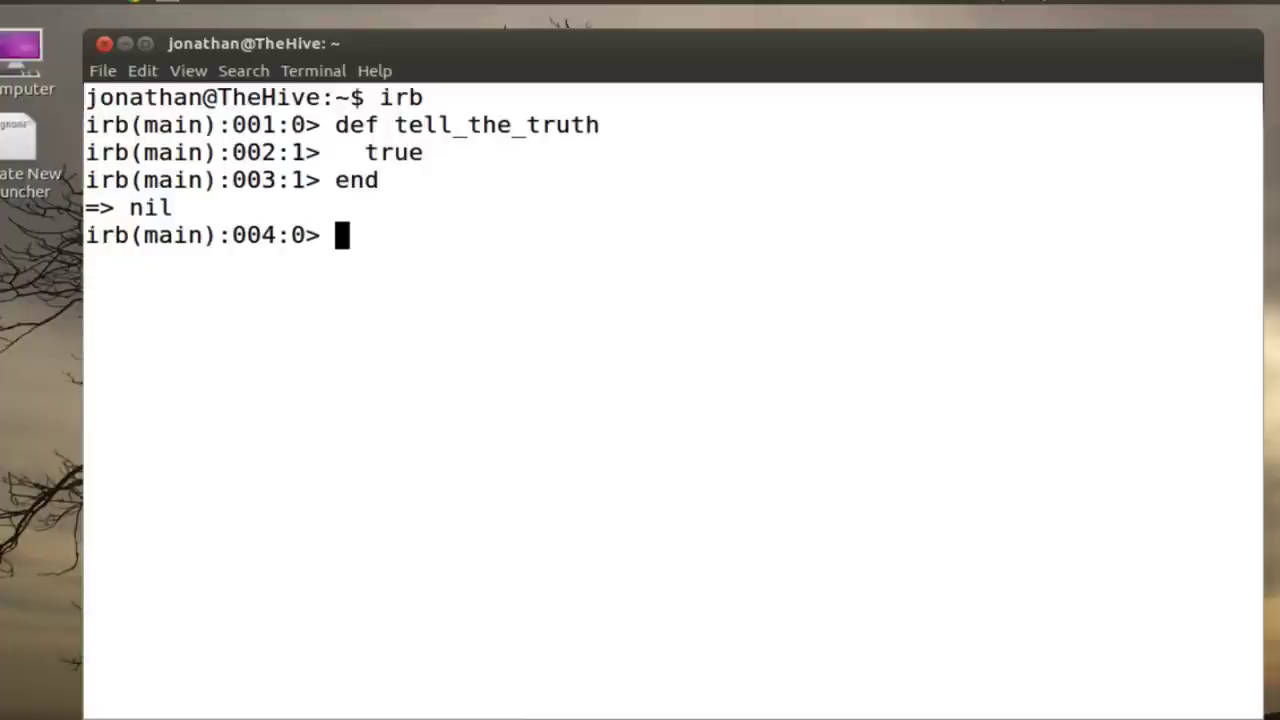
pyautogui.write('tee')
pyautogui.press('BackSpace')
pyautogui.write('ll_the_truth')
pyautogui.press('Return')
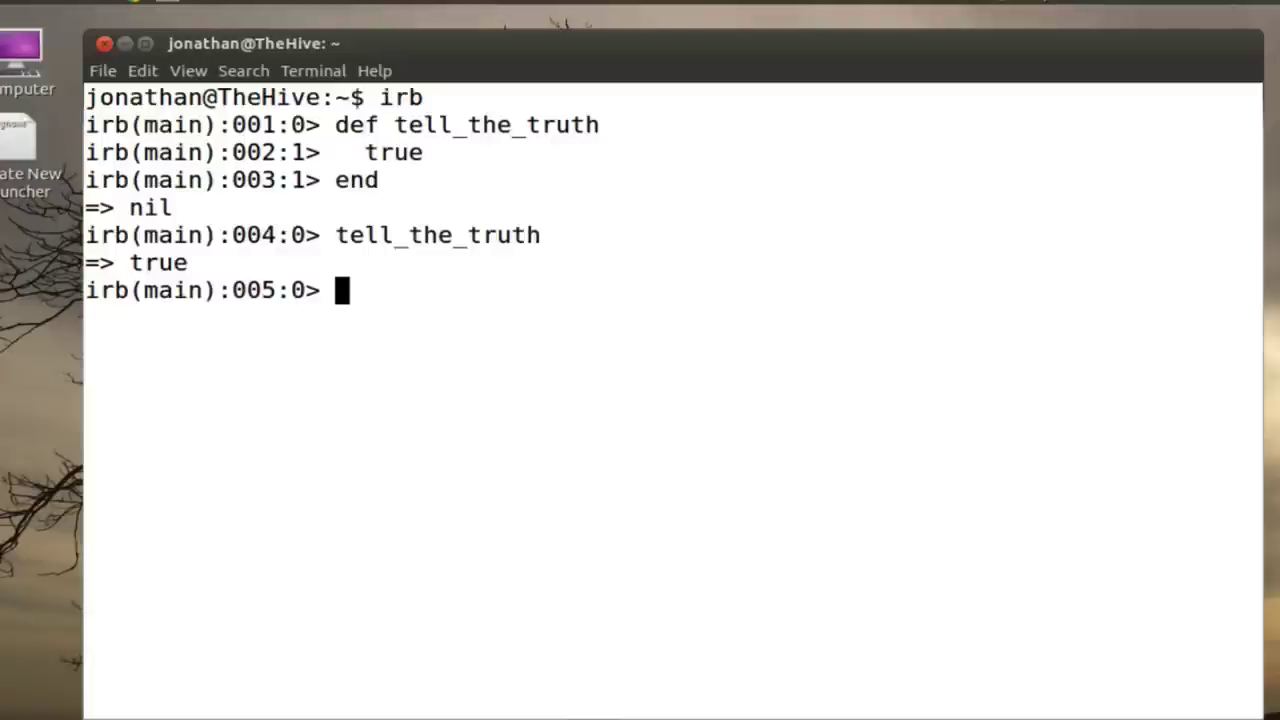
pyautogui.write('exit')
# Exit irb and create the ruby-samples directory with mkdir
pyautogui.press('Return')
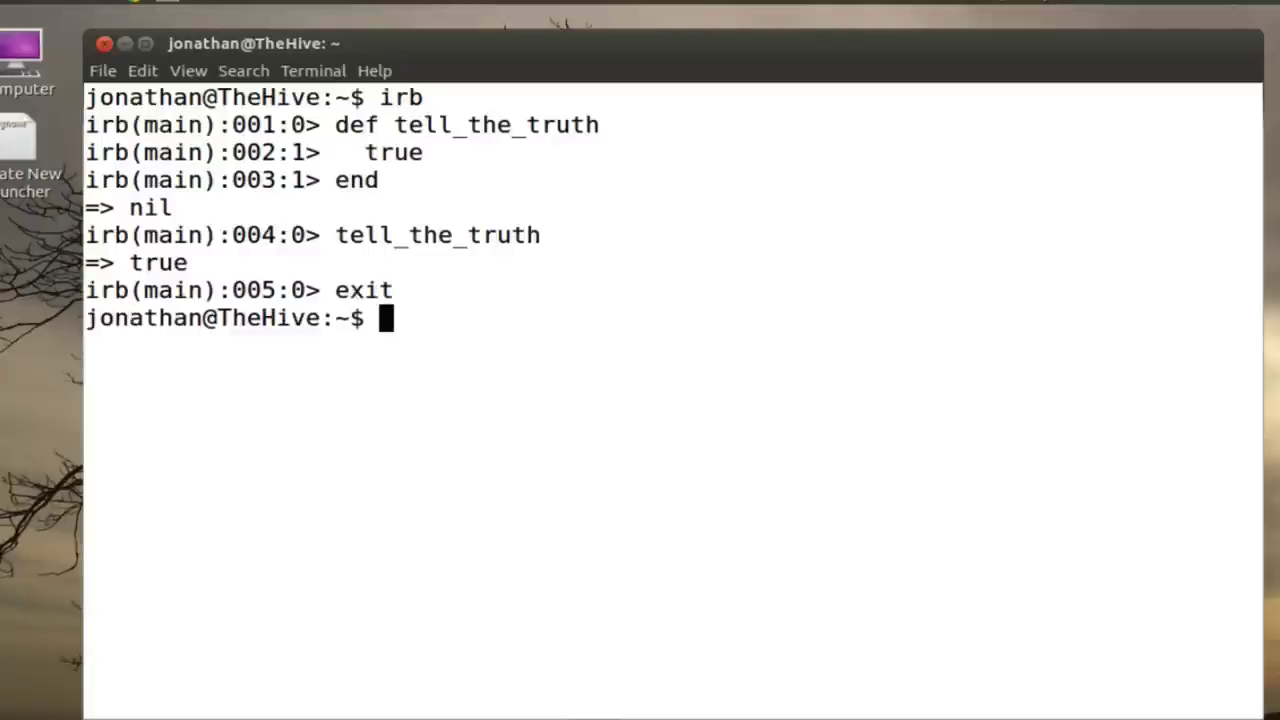
pyautogui.write('vi')
pyautogui.press('BackSpace')
pyautogui.press('BackSpace')
pyautogui.write('mkdir ruby-samples')
pyautogui.press('Return')
pyautogui.write('c r')
pyautogui.press('BackSpace')
# Change into ruby-samples and open a new ex2.rb in Vim
pyautogui.press('BackSpace')
pyautogui.write('d ru')
pyautogui.press('Tab')
pyautogui.press('Return')
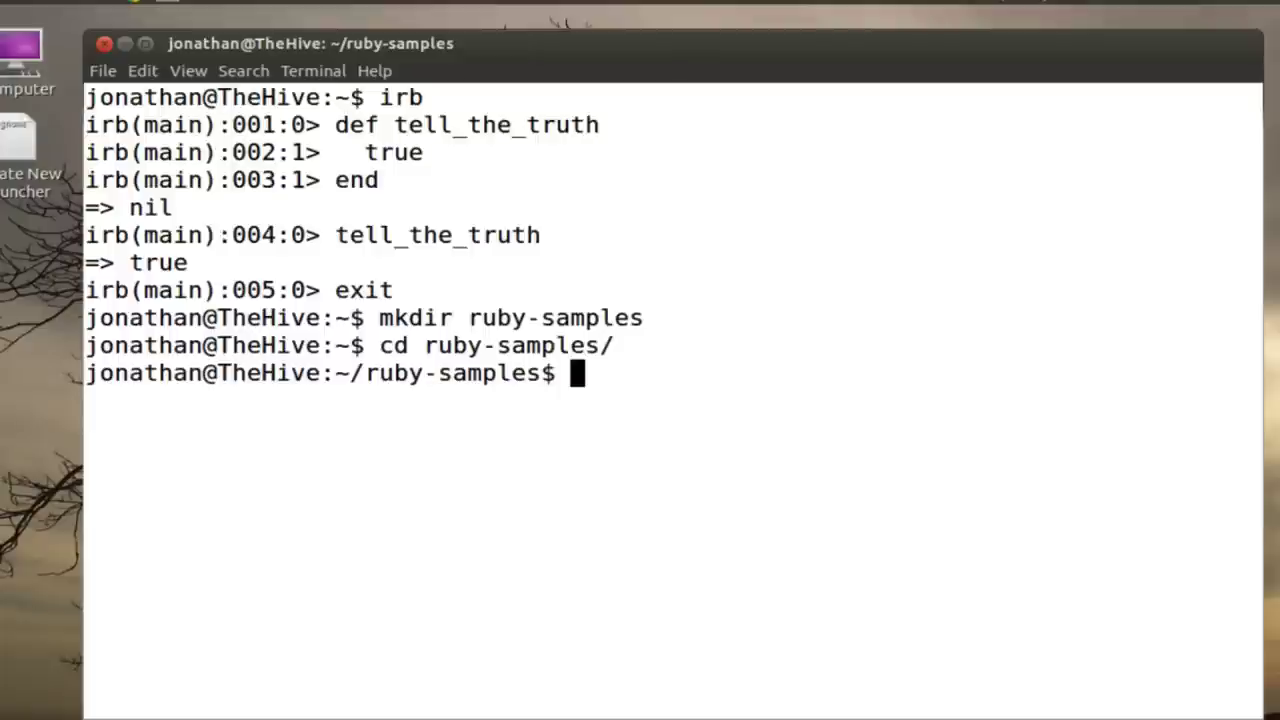
pyautogui.write('c')
pyautogui.press('BackSpace')
pyautogui.write('vi ex')
pyautogui.write('2.rb')
pyautogui.press('Return')
# Write def factorial(n) with an indented if n < 1 check raising 'argument must be > 0'
pyautogui.press('i')
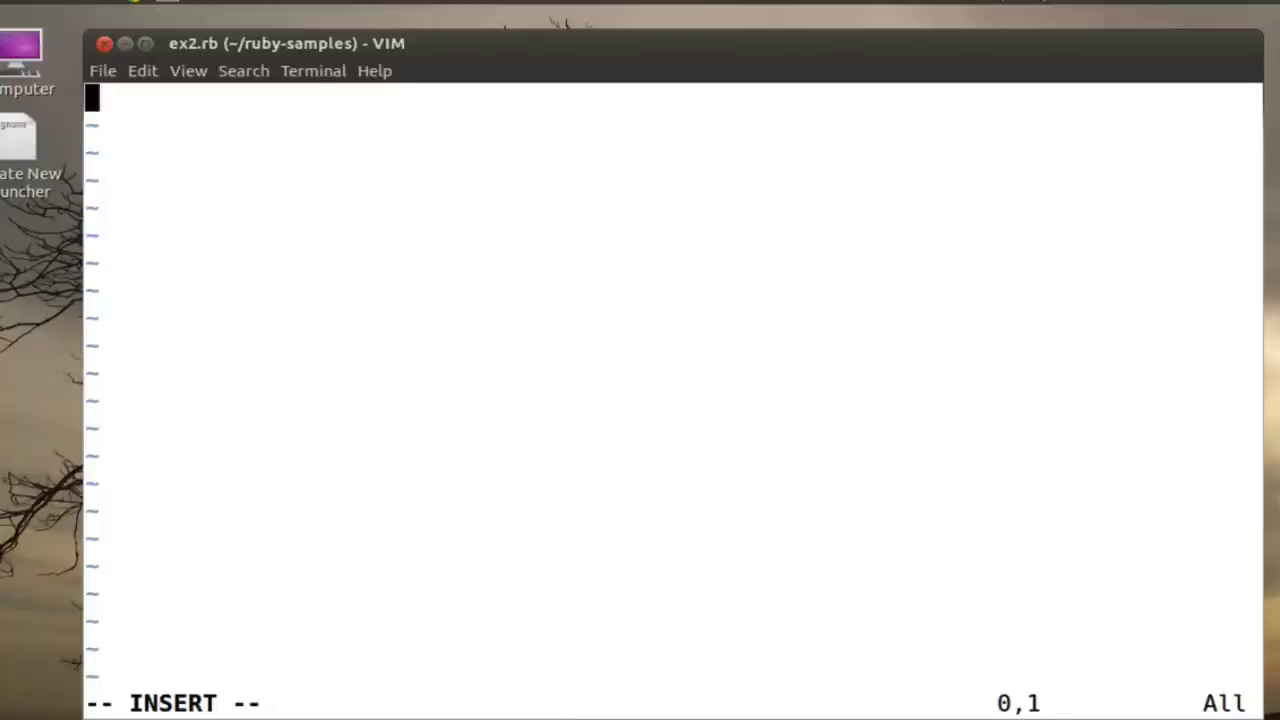
pyautogui.press('Return')
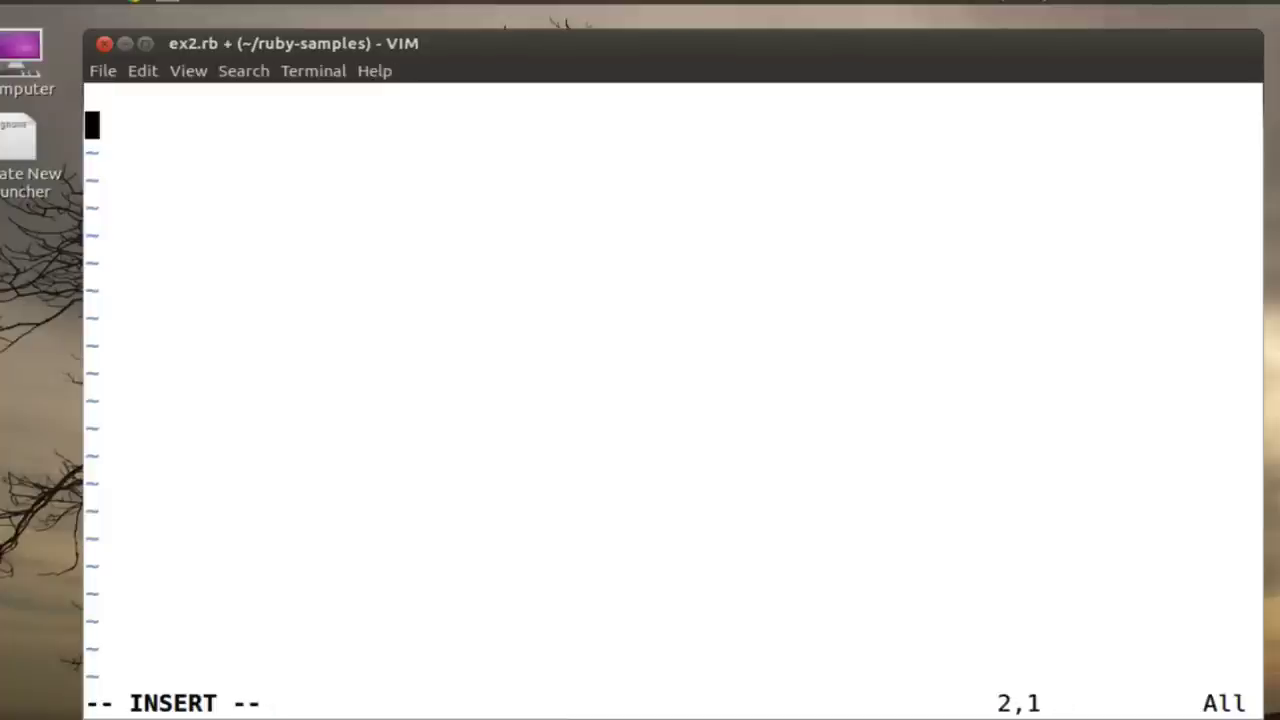
pyautogui.write('def')
pyautogui.write(' facto')
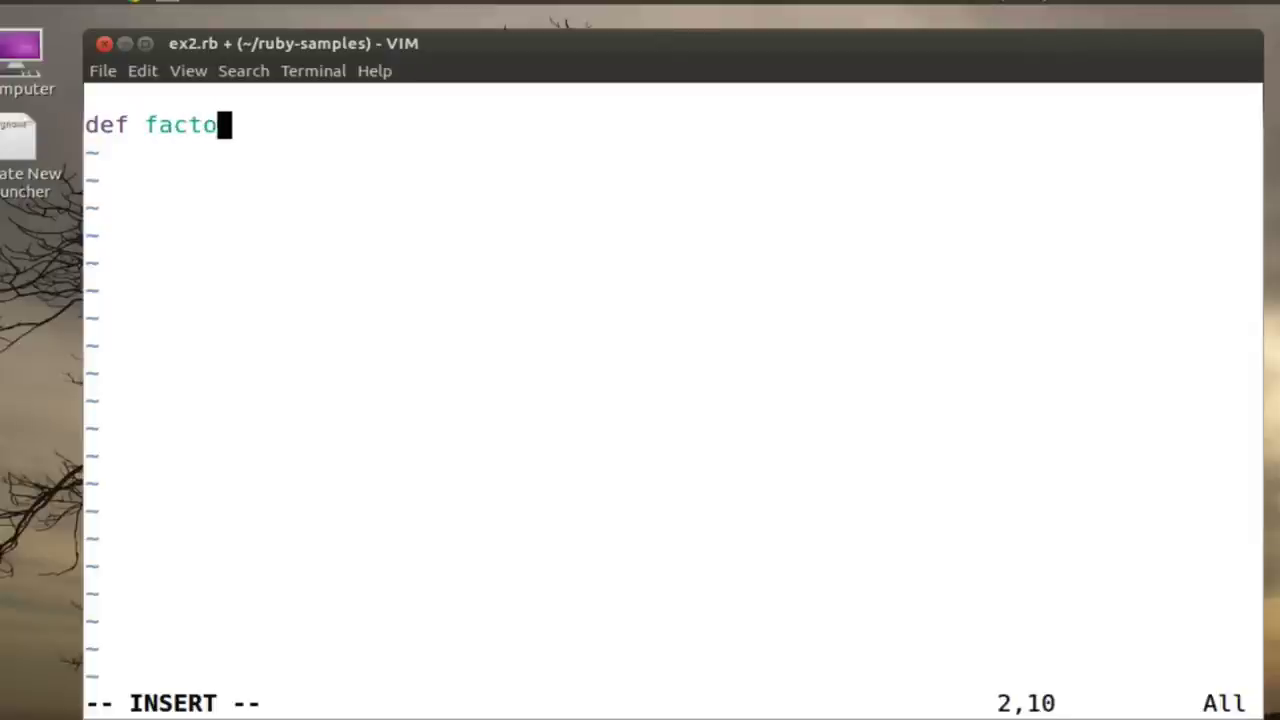
pyautogui.write('rial(')
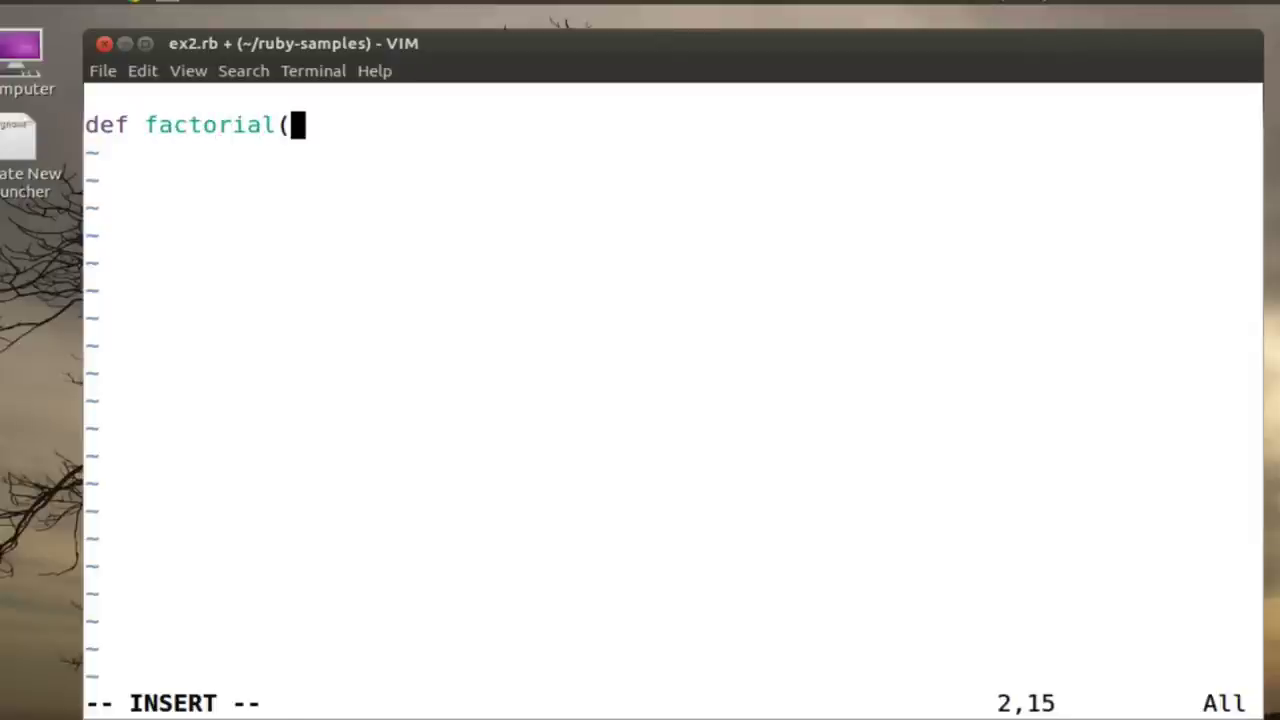
pyautogui.write('n)')
pyautogui.press('Return')
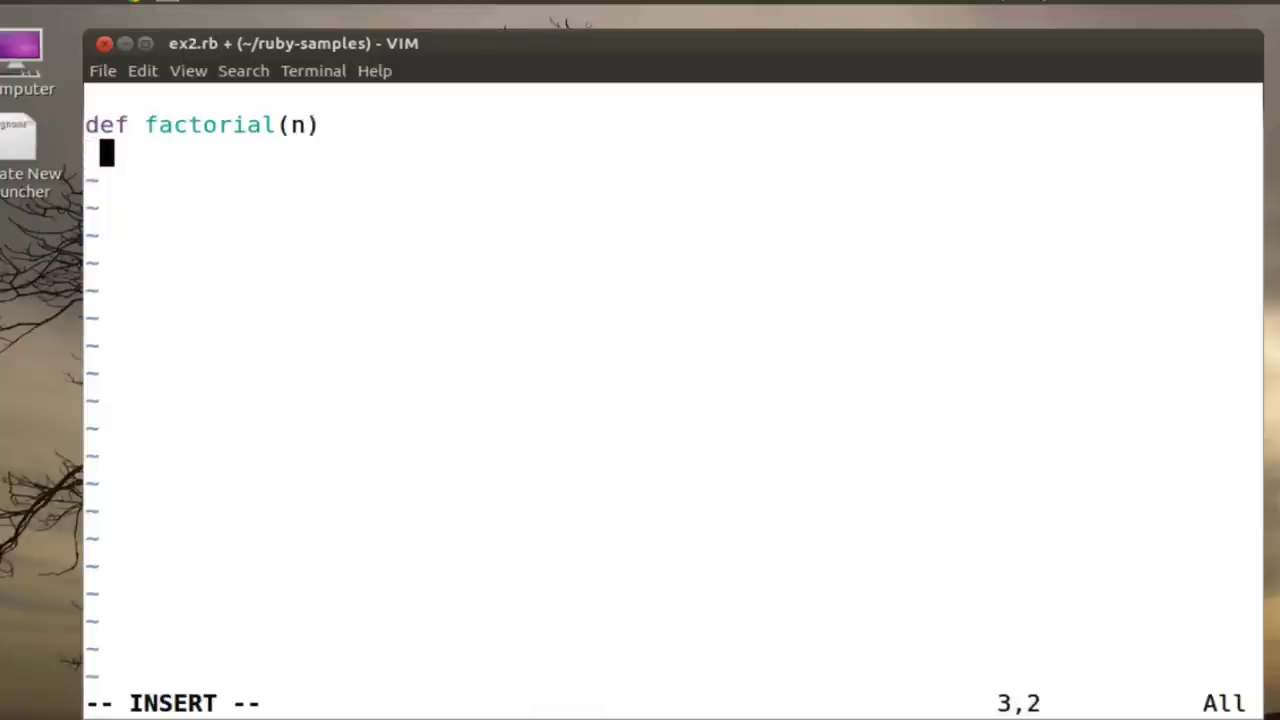
pyautogui.press('BackSpace')
pyautogui.press('BackSpace')
pyautogui.press('Tab')
pyautogui.write('if n M')
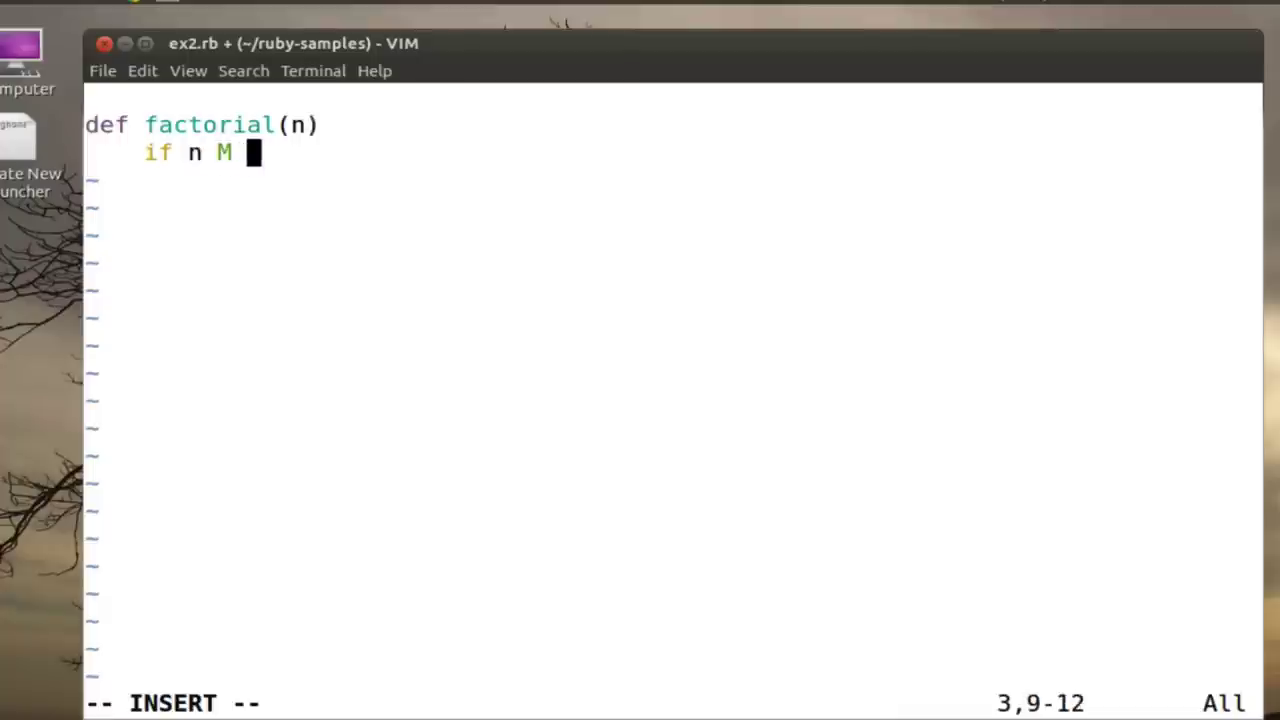
pyautogui.press('BackSpace')
pyautogui.write('< 1')
pyautogui.press('Return')
pyautogui.press('Tab')
pyautogui.press('Tab')
pyautogui.write('r')
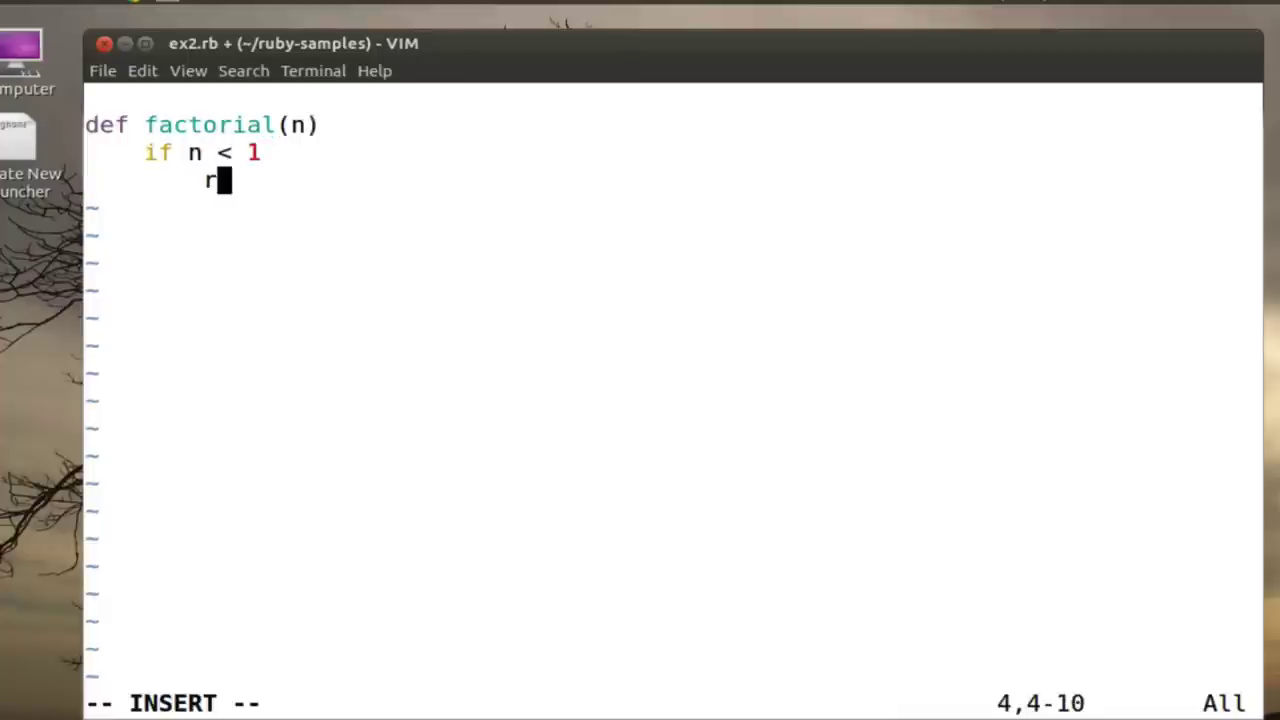
pyautogui.write('aise "argument must be > 0"')
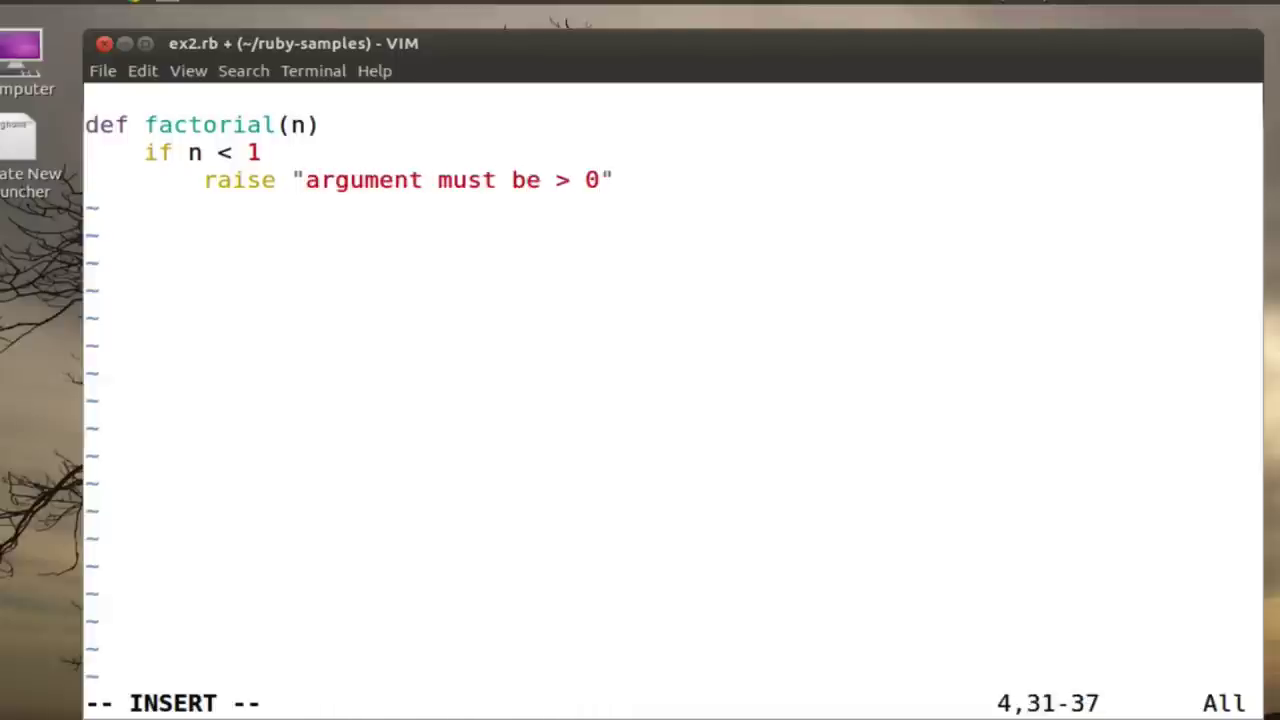
pyautogui.press('Return')
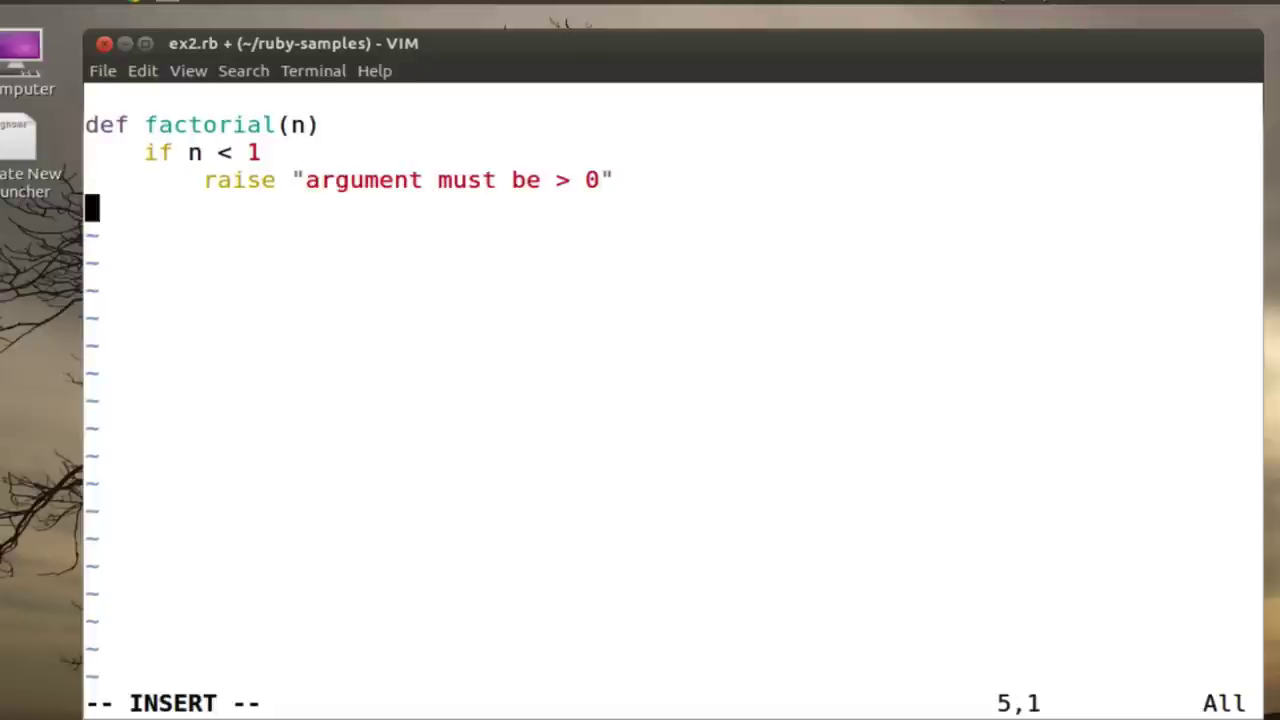
pyautogui.press('Tab')
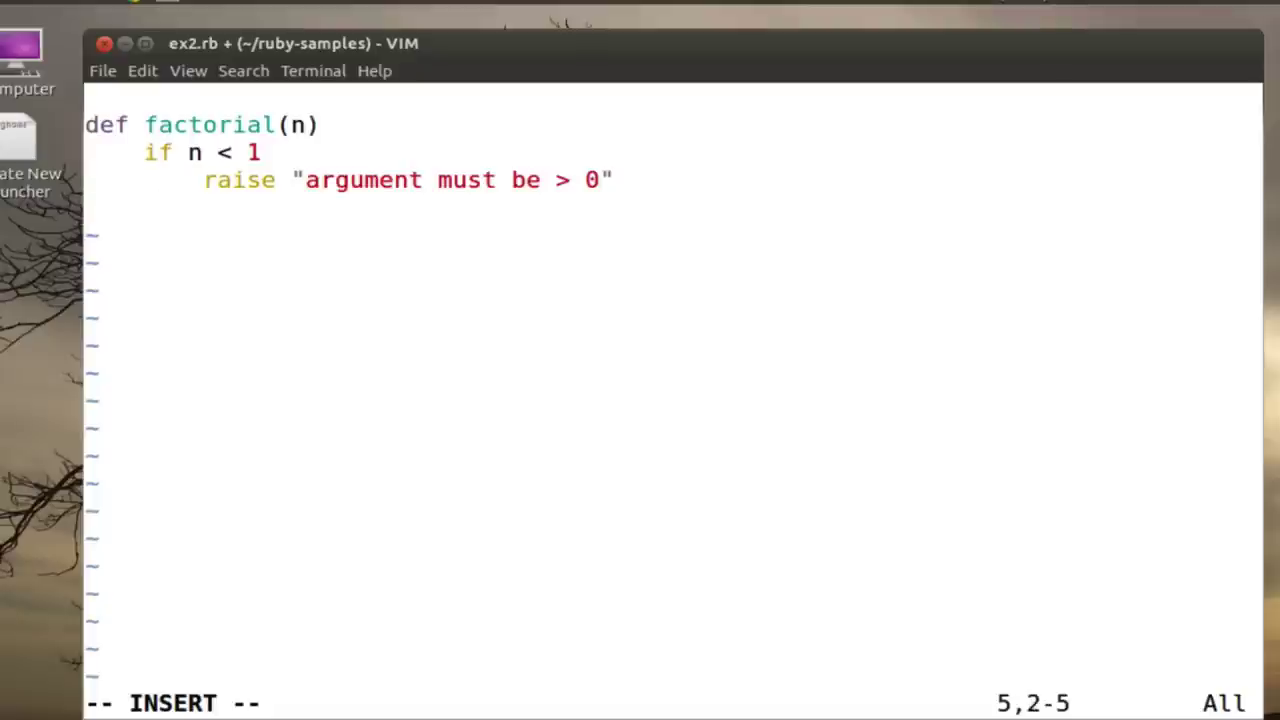
pyautogui.write('else')
# Add an elsif n == 1 branch returning 1, then an else line starting n *
pyautogui.press('BackSpace')
pyautogui.write('fi')
pyautogui.press('BackSpace')
pyautogui.press('BackSpace')
pyautogui.write('if ')
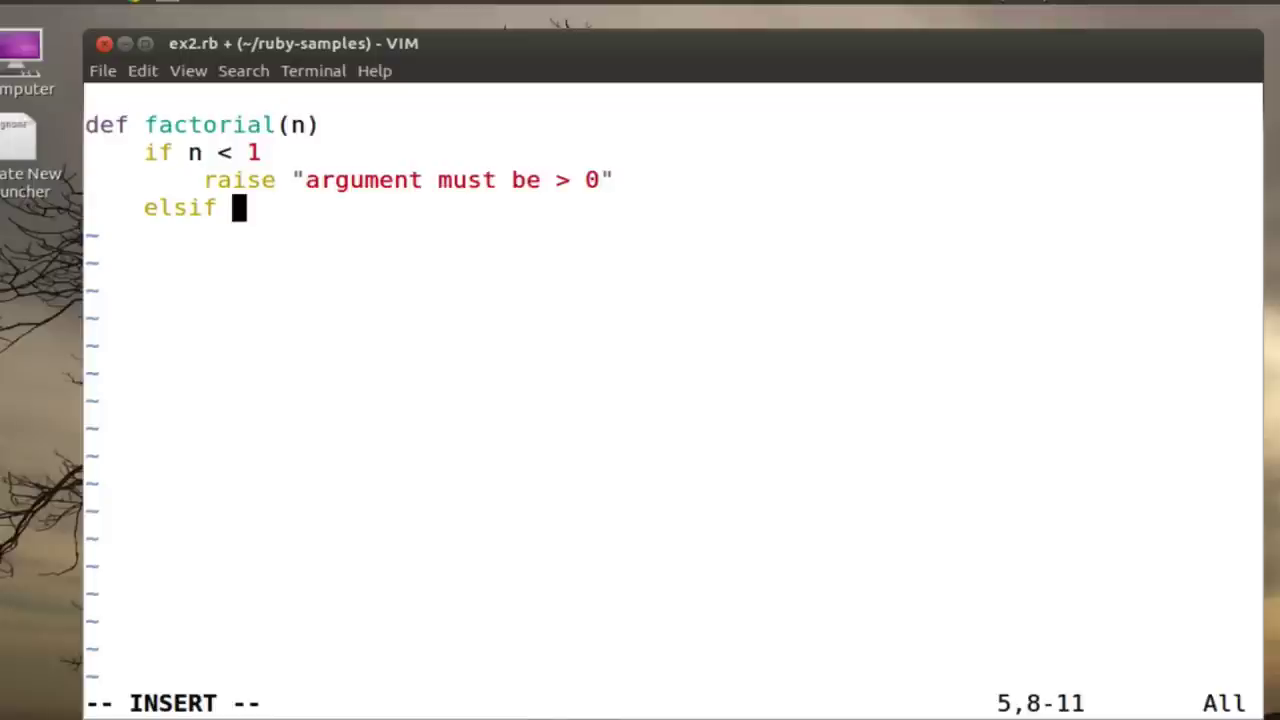
pyautogui.write('n == 1')
pyautogui.press('Return')
pyautogui.press('Tab')
pyautogui.press('Tab')
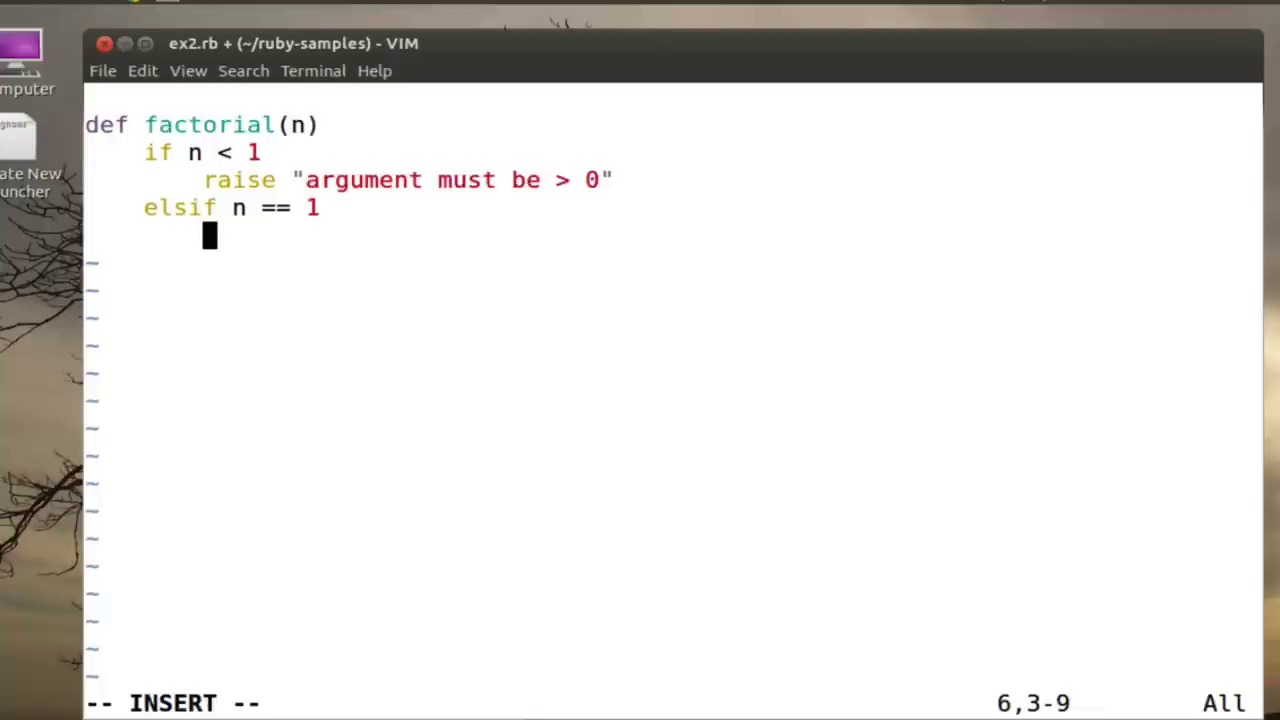
pyautogui.write('1')
pyautogui.press('Return')
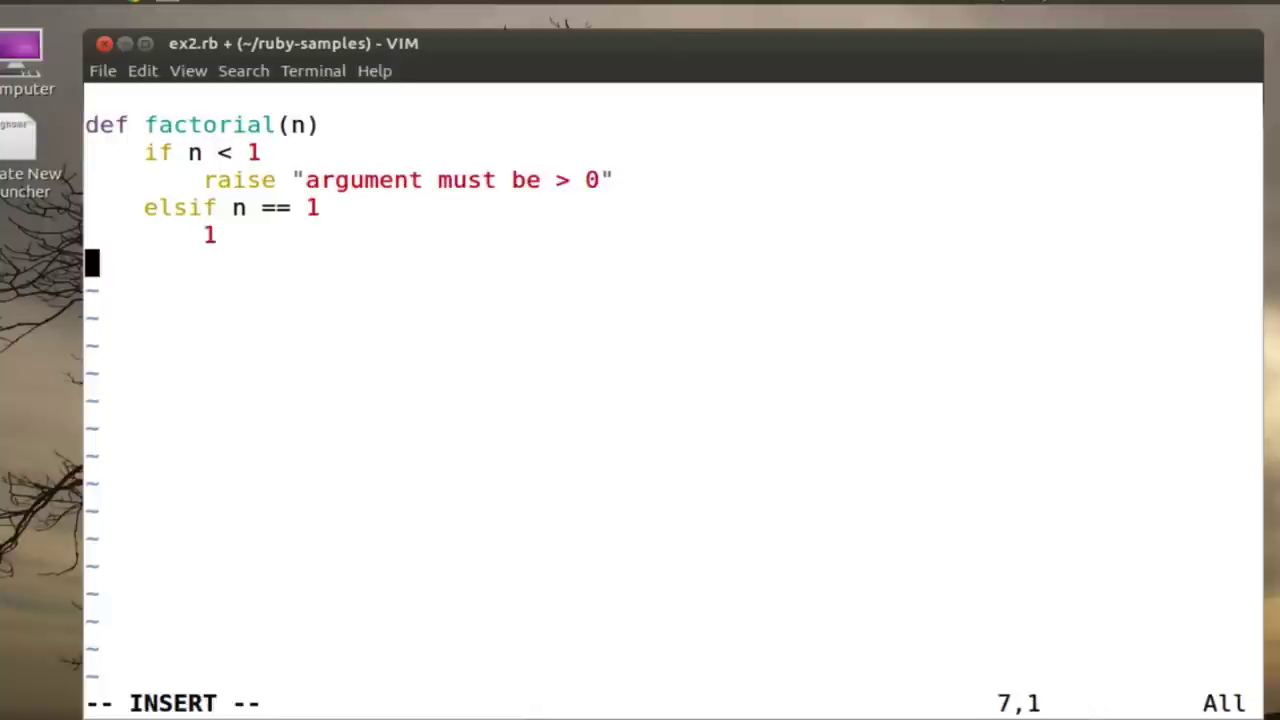
pyautogui.press('Tab')
pyautogui.write('else')
pyautogui.press('Return')
pyautogui.press('Tab')
pyautogui.press('Tab')
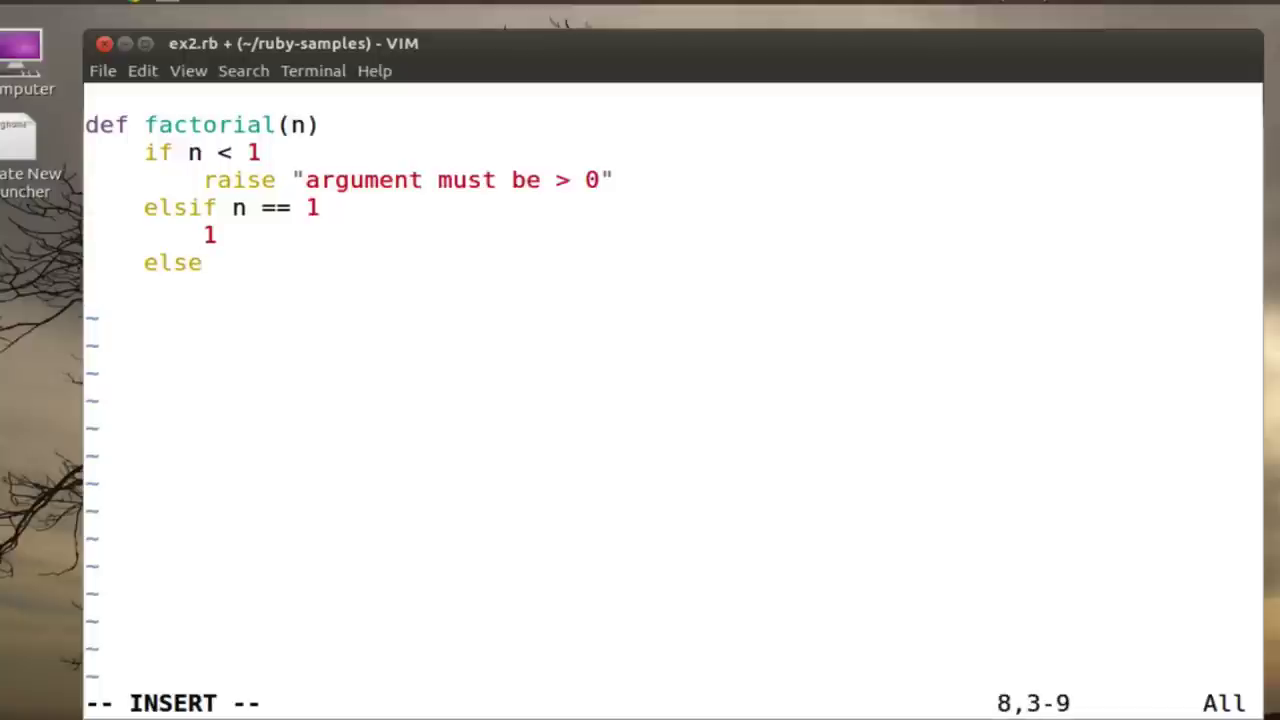
pyautogui.write('n *')
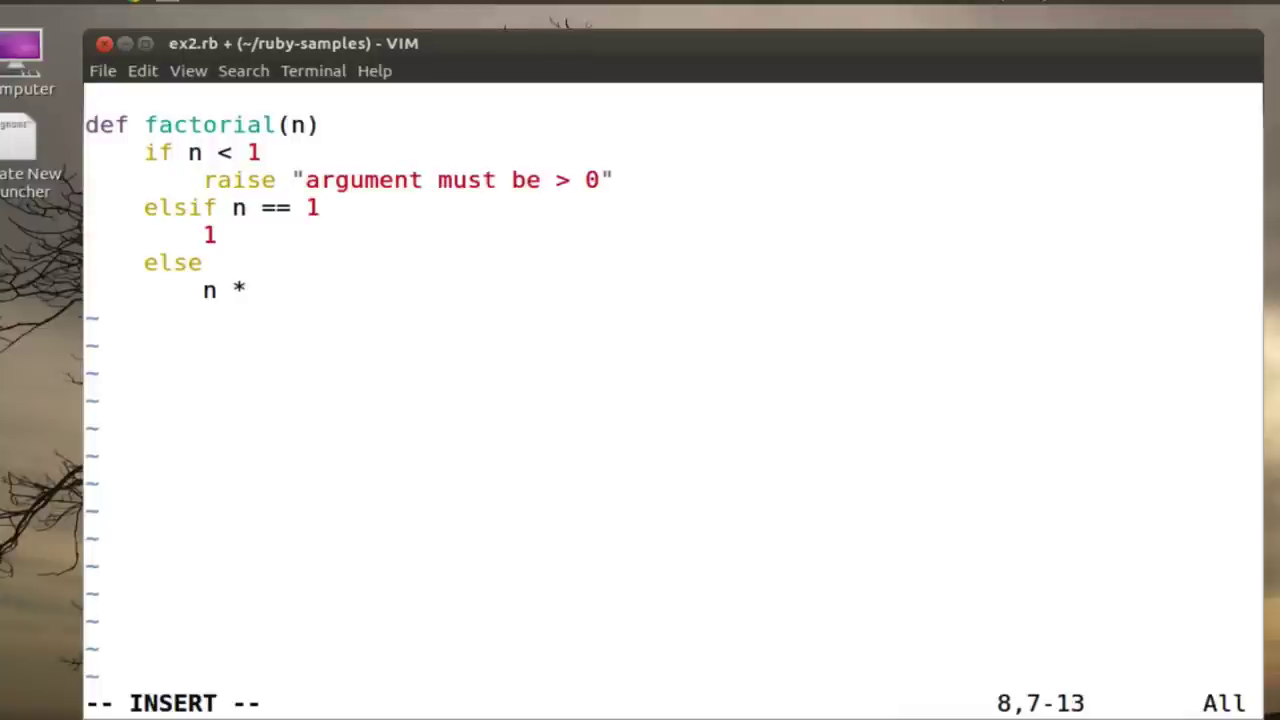
pyautogui.write('factorial (n1)')
# Complete the else line as n * factorial(n - 1) and close the if and def with end
pyautogui.press('BackSpace')
pyautogui.press('BackSpace')
pyautogui.press('BackSpace')
pyautogui.press('BackSpace')
pyautogui.press('BackSpace')
pyautogui.write('(n - 1')
pyautogui.press('BackSpace')
pyautogui.write('1)')
pyautogui.press('Return')
pyautogui.press('Tab')
pyautogui.write('end')
pyautogui.press('Return')
pyautogui.write('end')
pyautogui.press('Return')
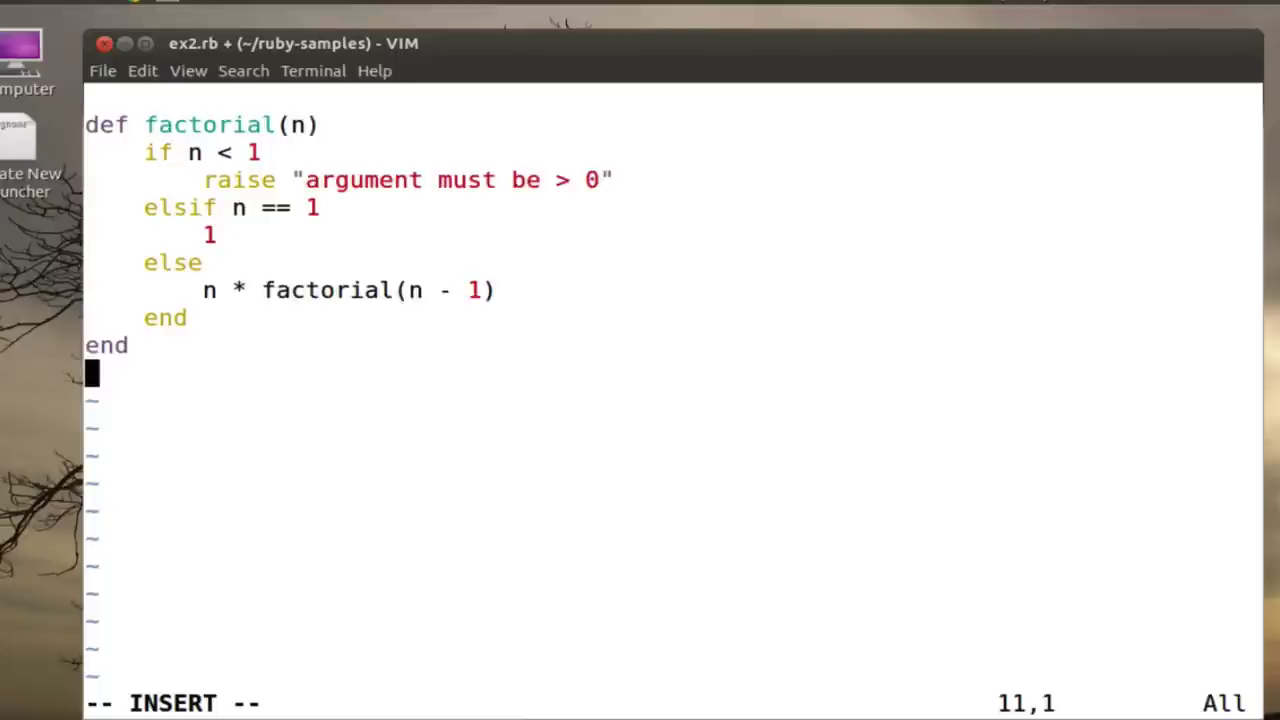
pyautogui.press('Return')
pyautogui.write('factorial(1)')
# Add a factorial(5) call and prefix the factorial(1) and factorial(5) lines with puts
pyautogui.press('Return')
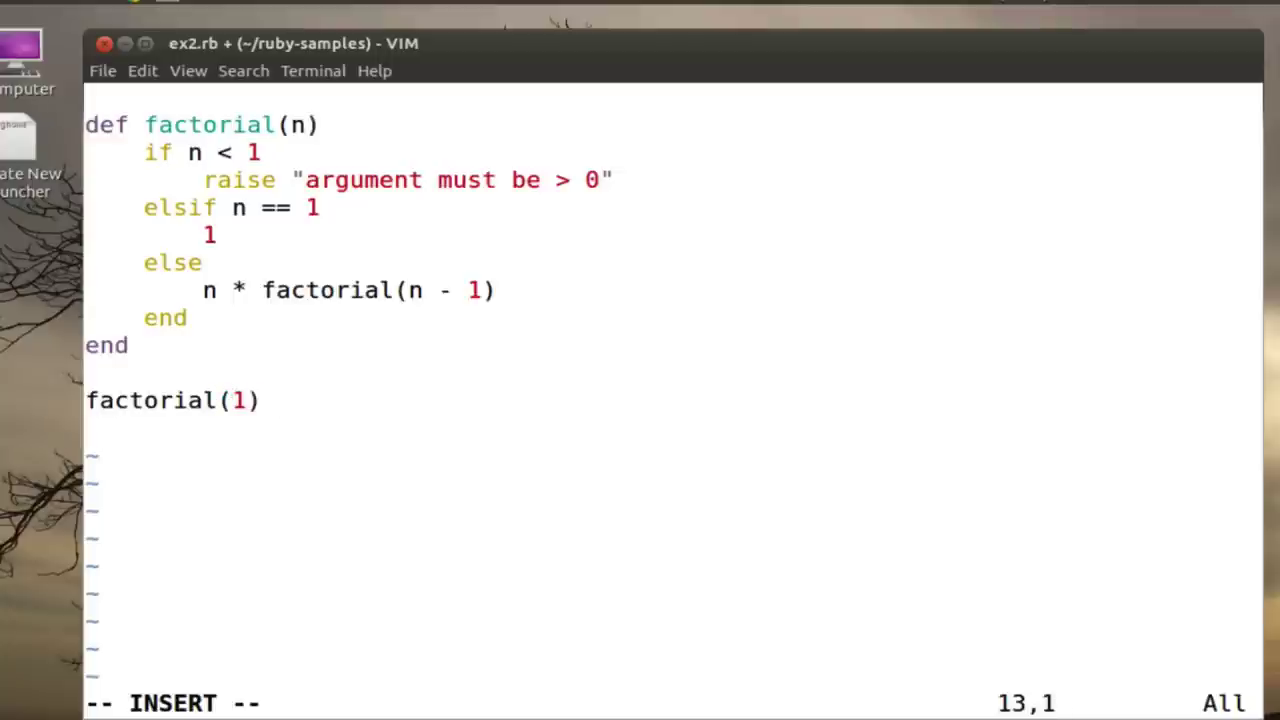
pyautogui.write('factorial(')
pyautogui.press('BackSpace')
pyautogui.press('Escape')
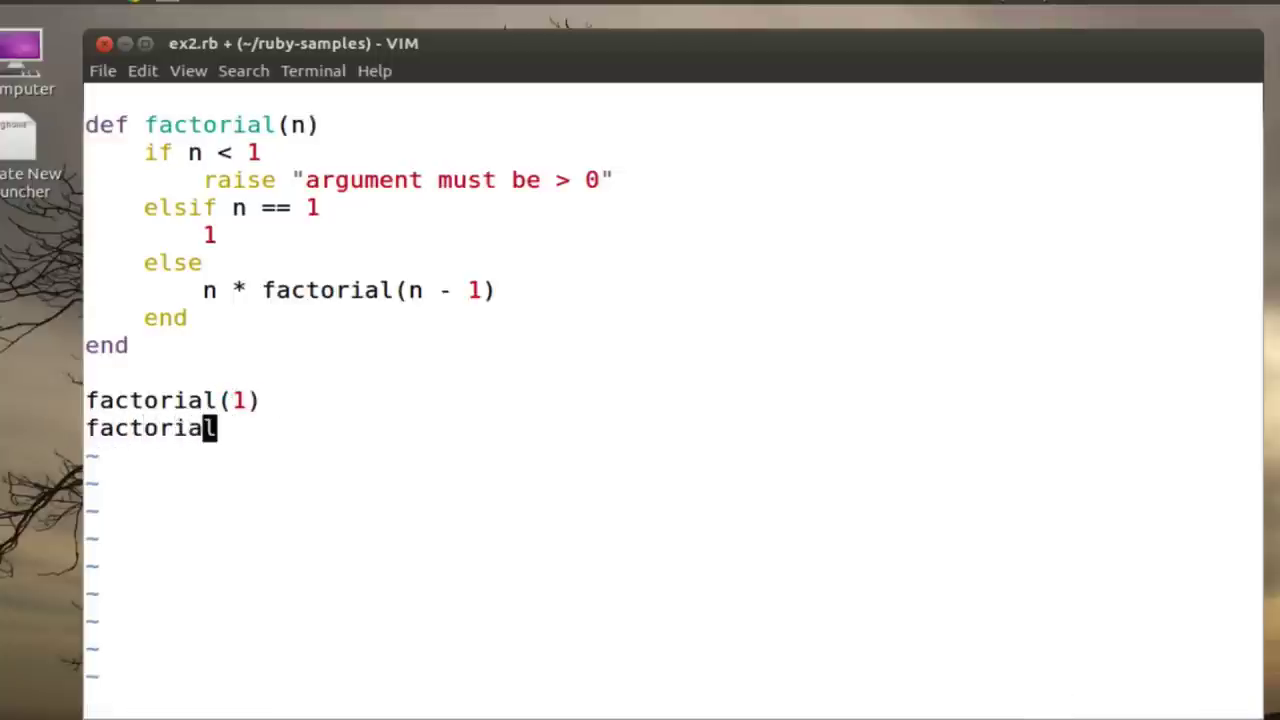
pyautogui.press('k')
pyautogui.press('h')
pyautogui.press('h')
pyautogui.press('h')
pyautogui.press('h')
pyautogui.press('h')
pyautogui.press('h')
pyautogui.press('h')
pyautogui.write('hi')
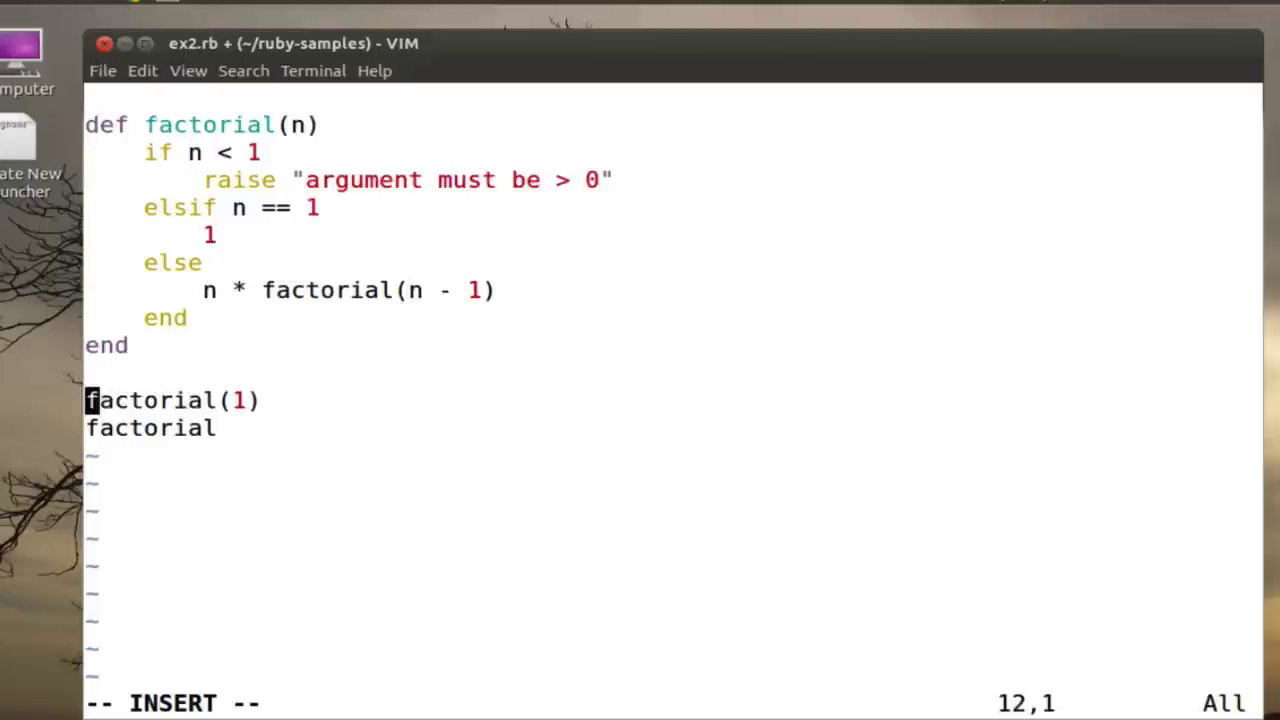
pyautogui.write('puts')
pyautogui.press('Escape')
pyautogui.press('j')
pyautogui.press('h')
pyautogui.press('h')
pyautogui.press('h')
pyautogui.write('iputs')
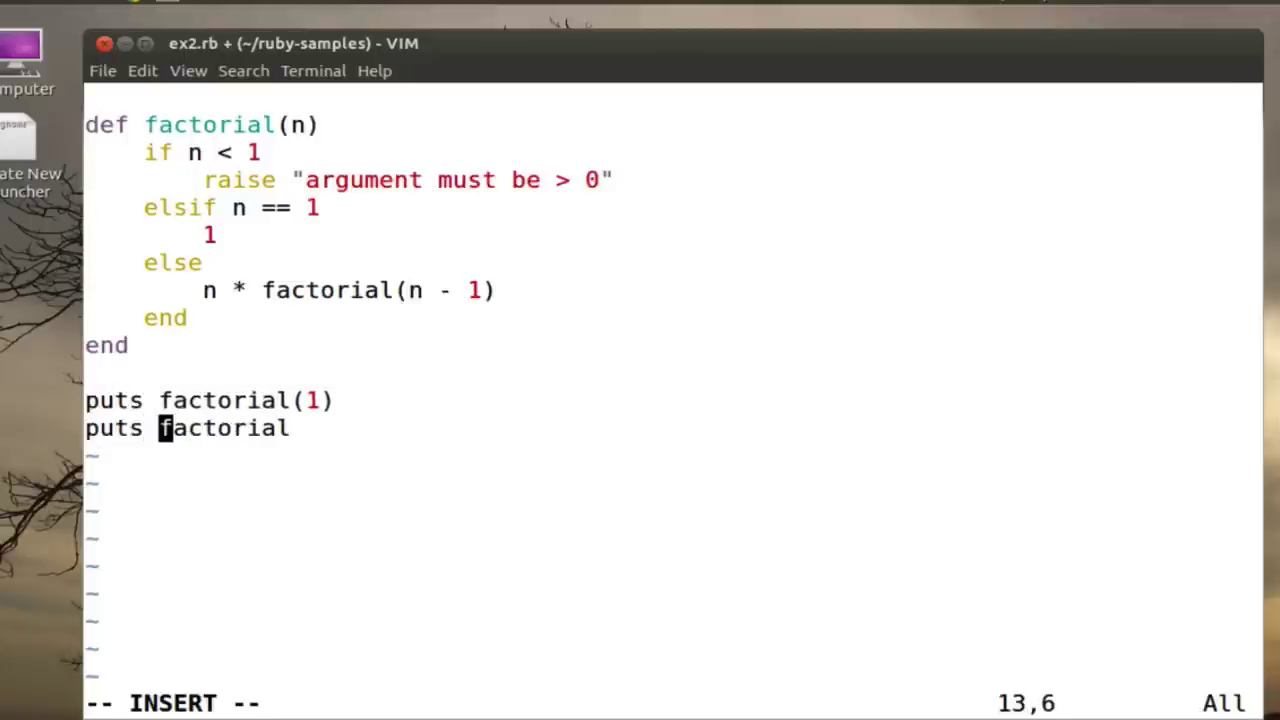
pyautogui.press('Escape')
pyautogui.press('w')
pyautogui.press('e')
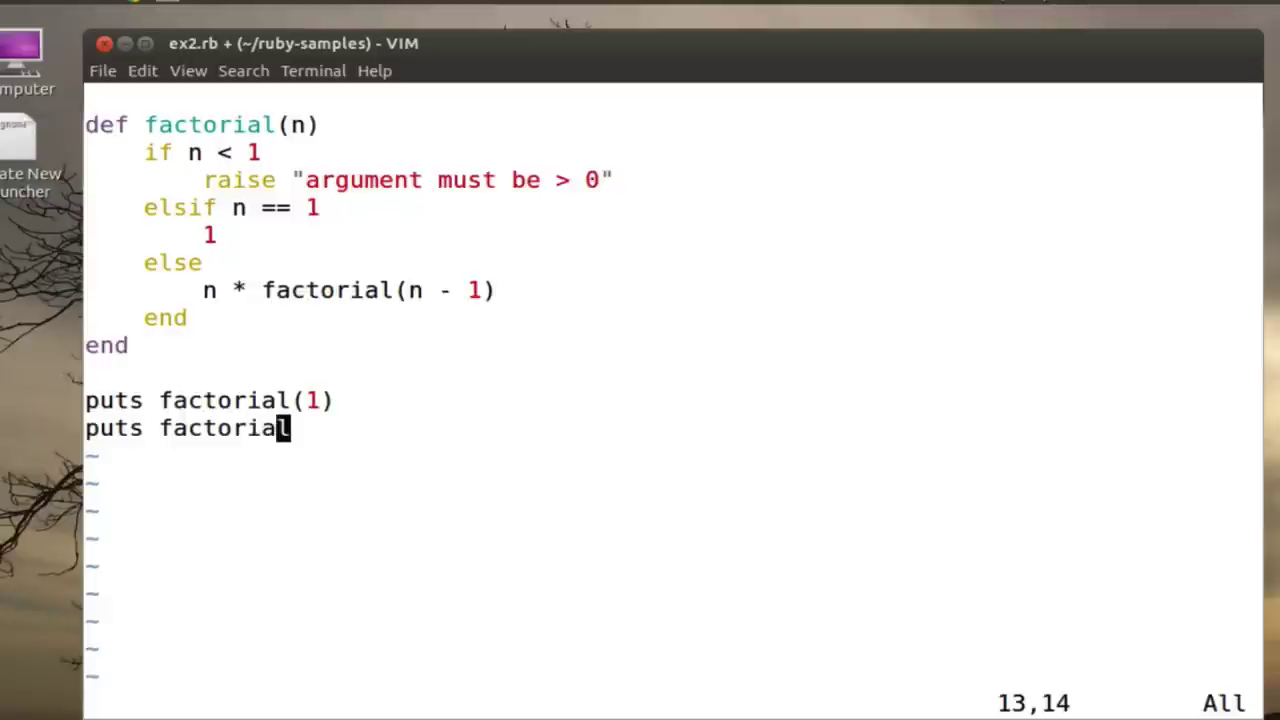
pyautogui.write('al(5)')
# Add puts factorial(0) as the last line and save ex2.rb with :w
pyautogui.press('Return')
pyautogui.press('Return')
pyautogui.write('p')
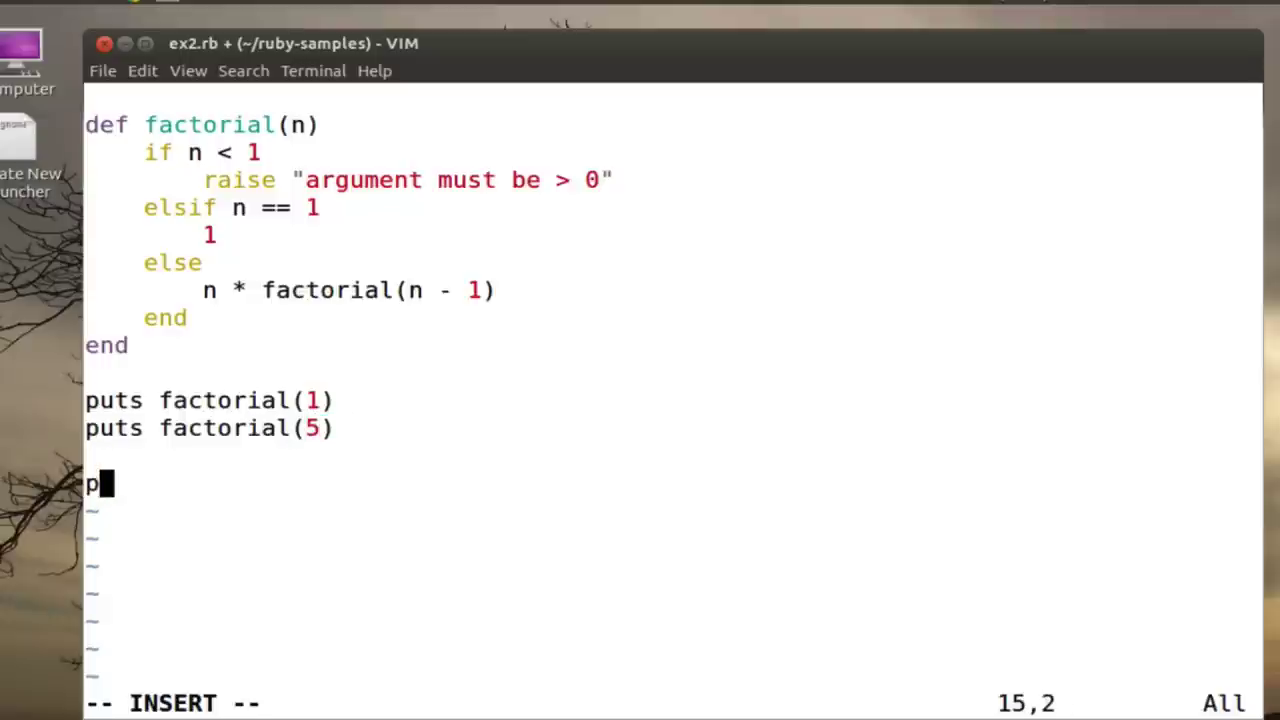
pyautogui.press('BackSpace')
pyautogui.press('BackSpace')
pyautogui.write('puts factorial(0)')
pyautogui.press('Return')
pyautogui.press('Escape')
pyautogui.write(':w')
pyautogui.press('Return')
pyautogui.write(':')
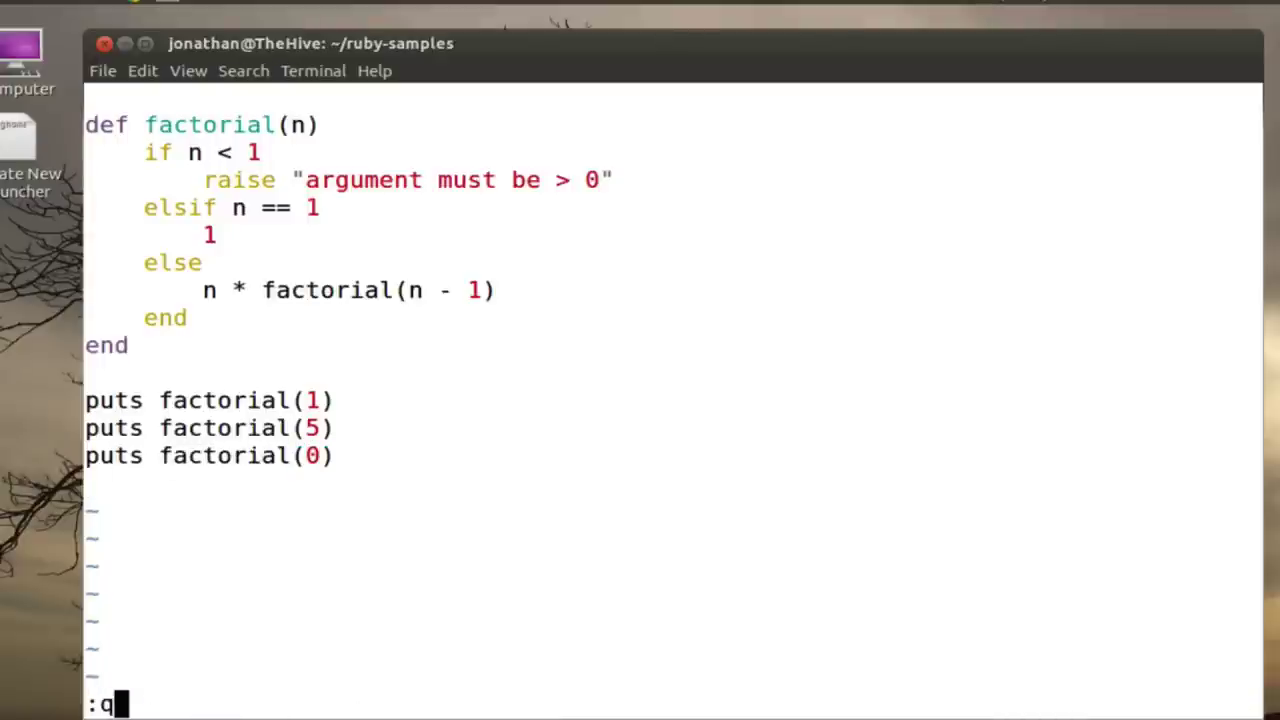
pyautogui.write('q')
pyautogui.press('Return')
pyautogui.write('ruby ex')
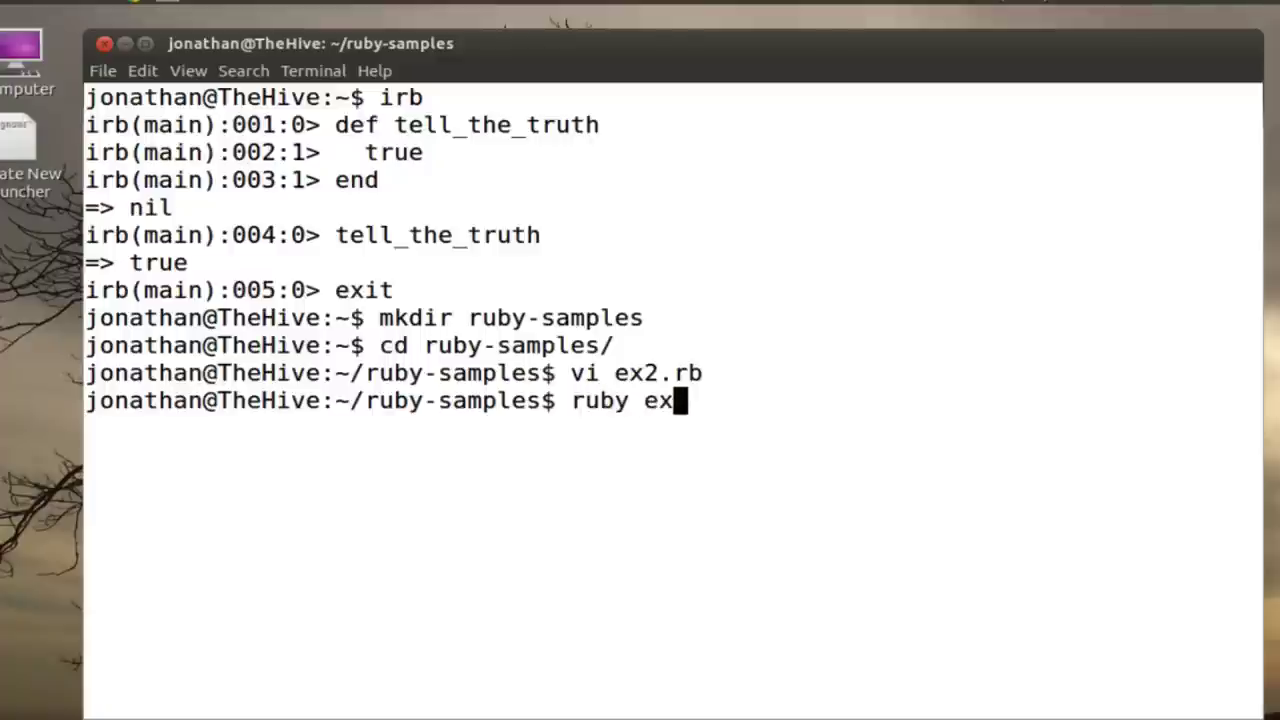
pyautogui.write('2.rb')
# Run ex2.rb, which prints 1, 120 and the argument error, then open ex3.rb in Vim
pyautogui.press('Return')
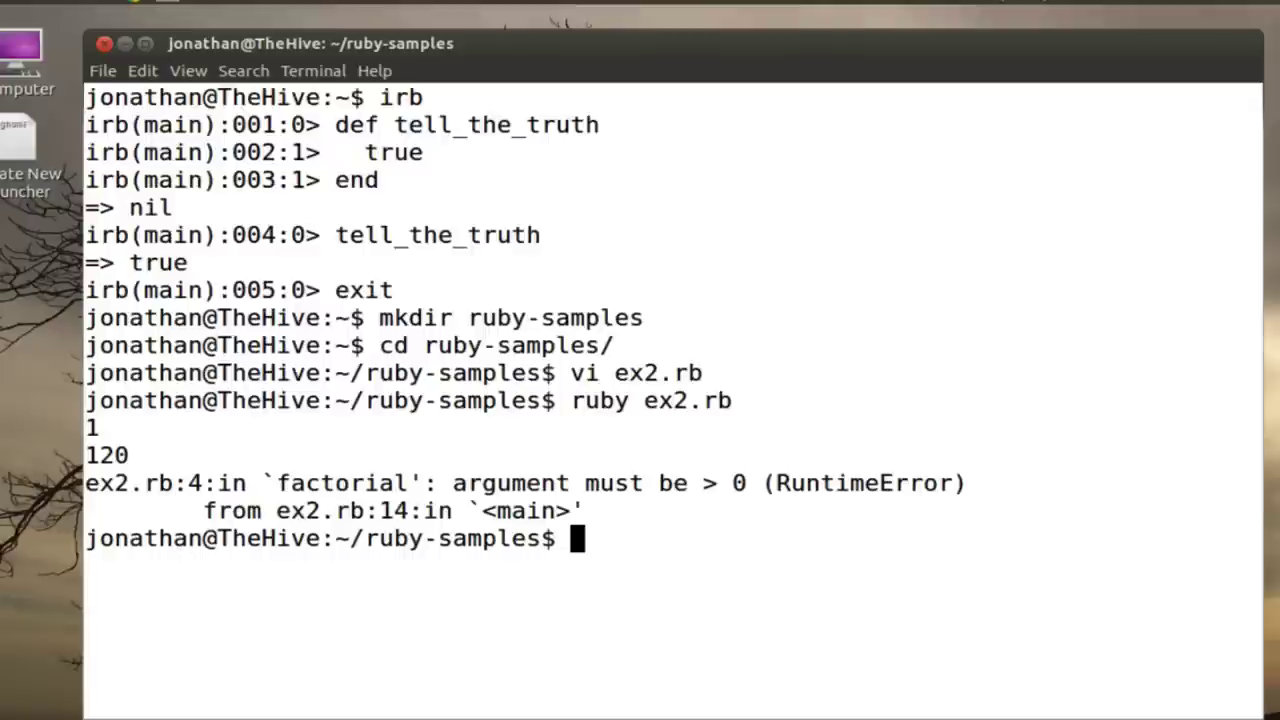
pyautogui.write('vi ex3.rb')
pyautogui.press('Return')
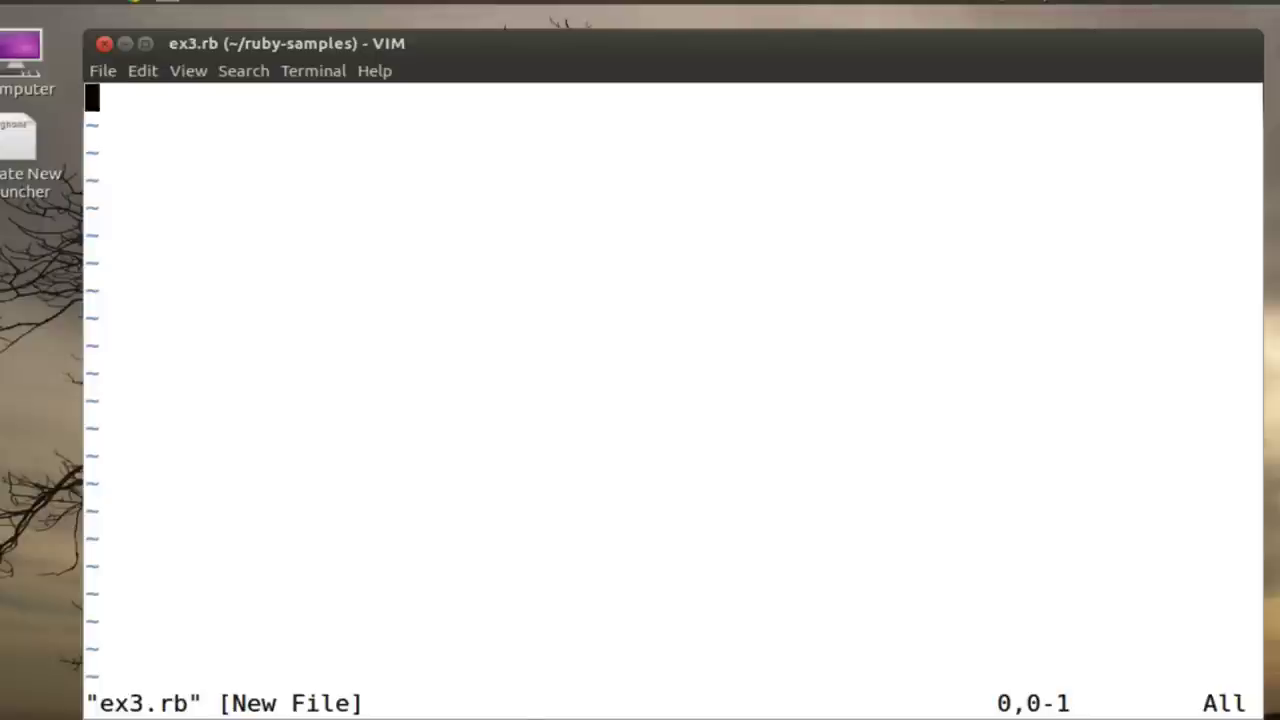
# Write def factorial(n) with a one-line guard: raise 'argument must be > 0' if n < 1
pyautogui.press('i')
pyautogui.press('Return')
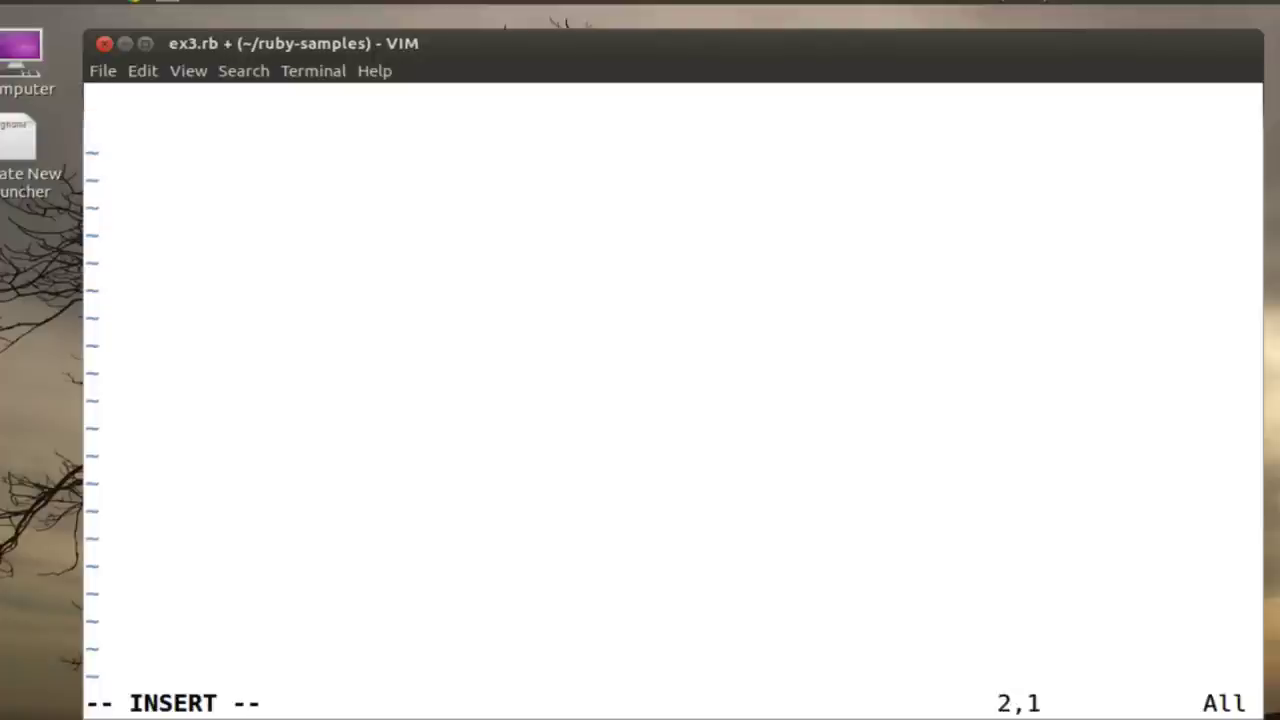
pyautogui.write('def factorial(n)')
pyautogui.press('Return')
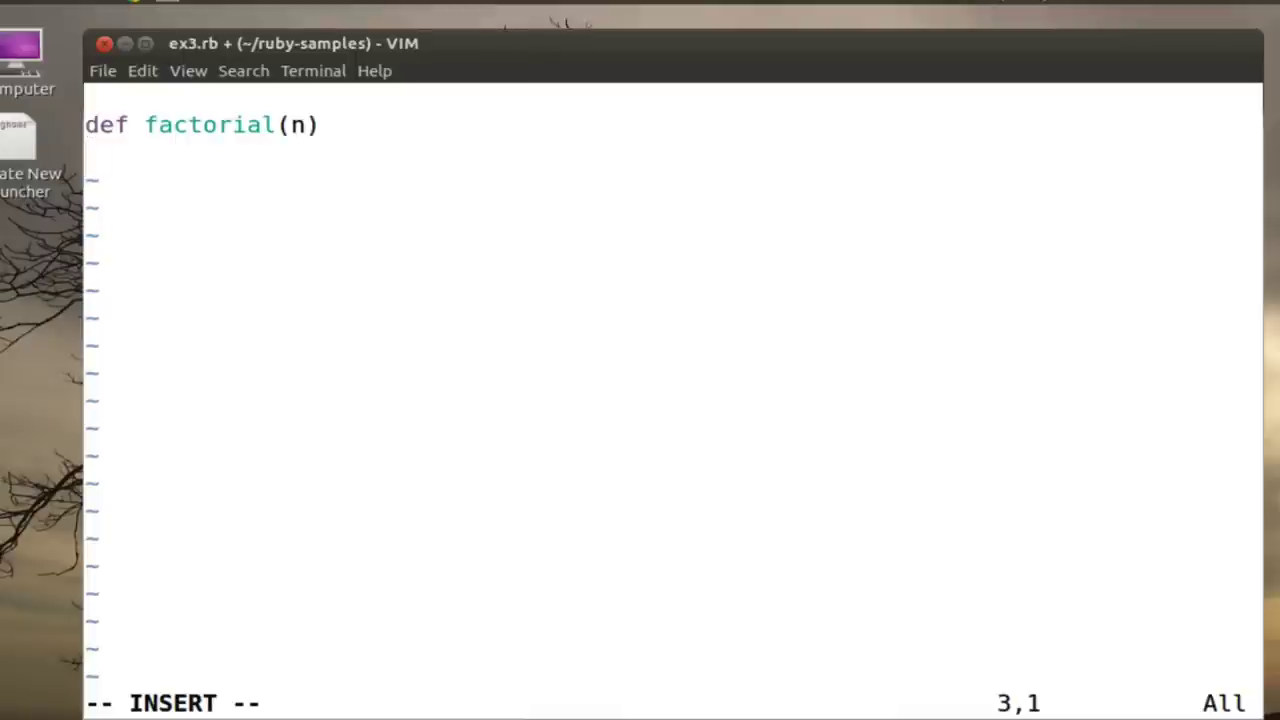
pyautogui.press('BackSpace')
pyautogui.press('BackSpace')
pyautogui.press('Tab')
pyautogui.write('raise')
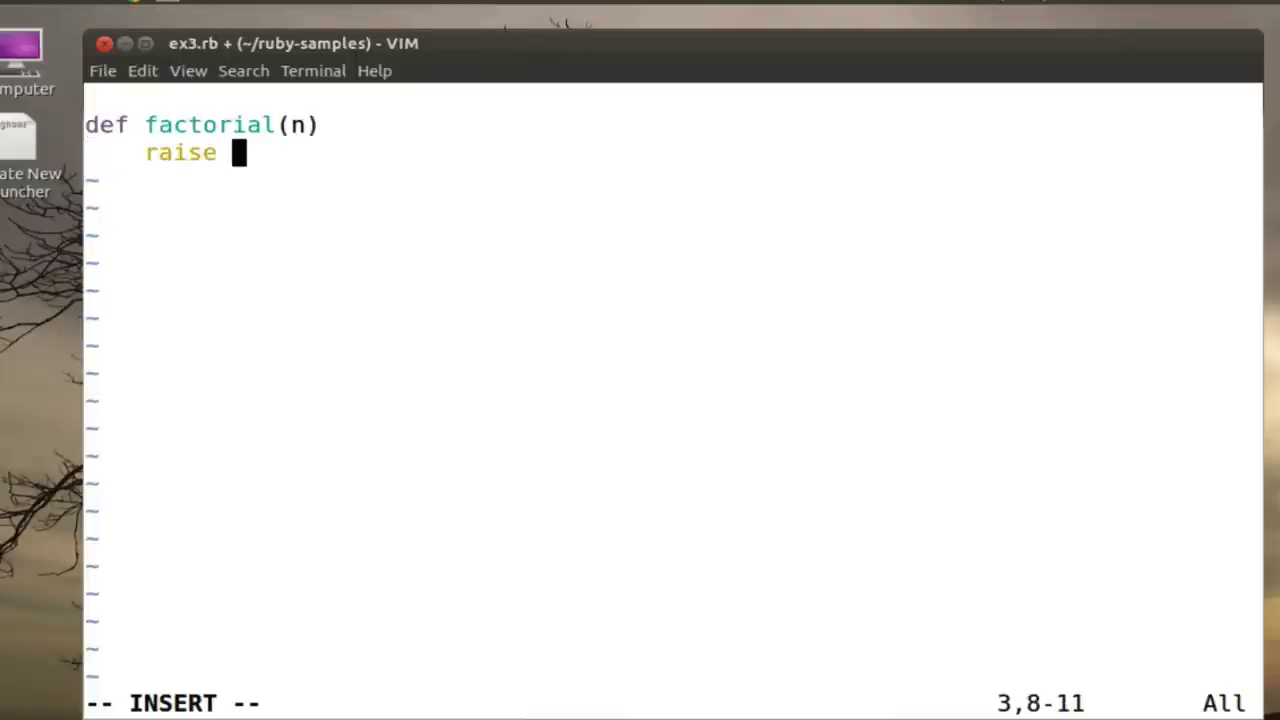
pyautogui.write(' "argument must be ')
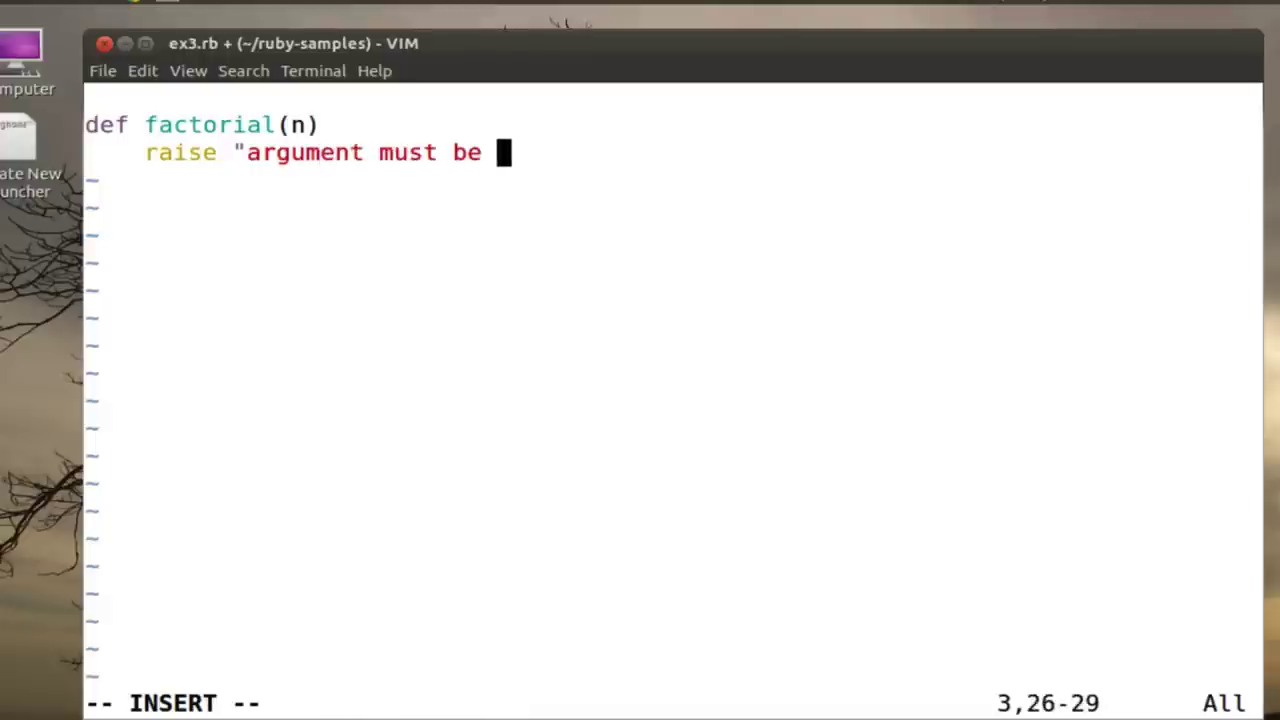
pyautogui.write('> 0')
pyautogui.write('" if  n ')
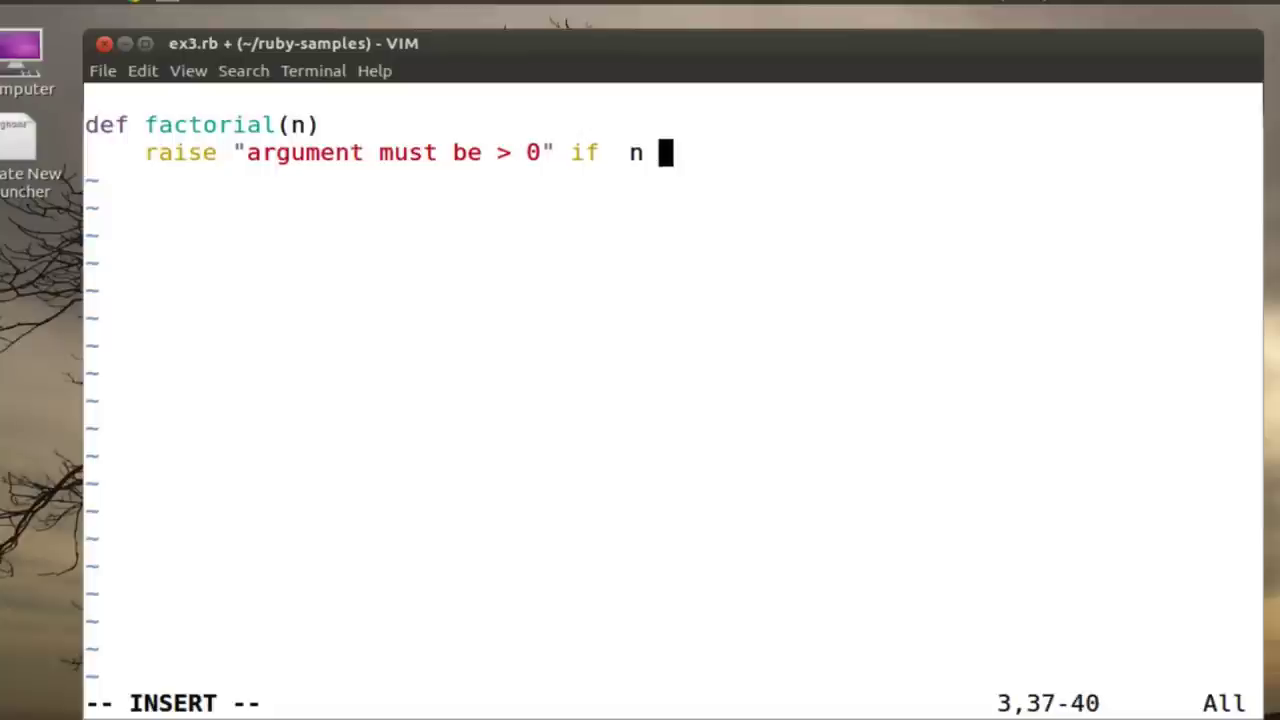
pyautogui.write('<1')
pyautogui.press('BackSpace')
pyautogui.write('1')
pyautogui.press('Escape')
pyautogui.press('b')
pyautogui.press('b')
pyautogui.press('h')
pyautogui.press('x')
pyautogui.press('w')
pyautogui.press('A')
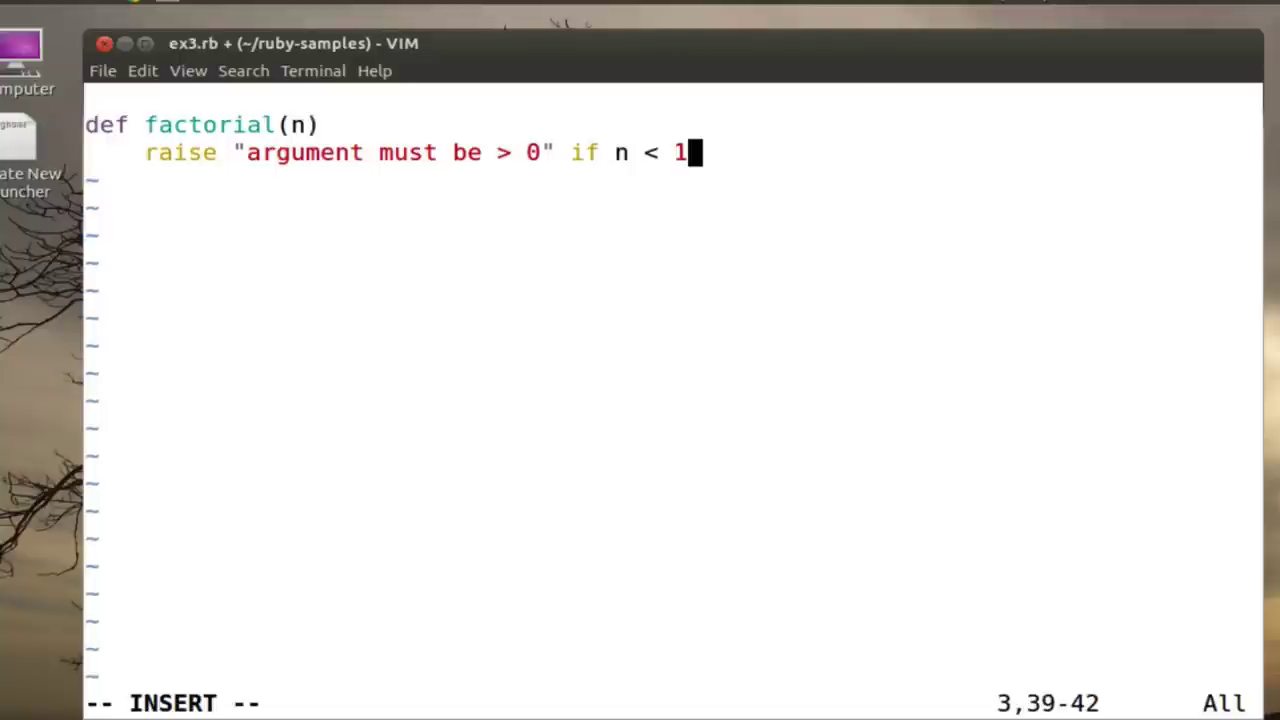
# Add the return-if base case, the n * factorial(n-1) line and a closing end
pyautogui.press('Return')
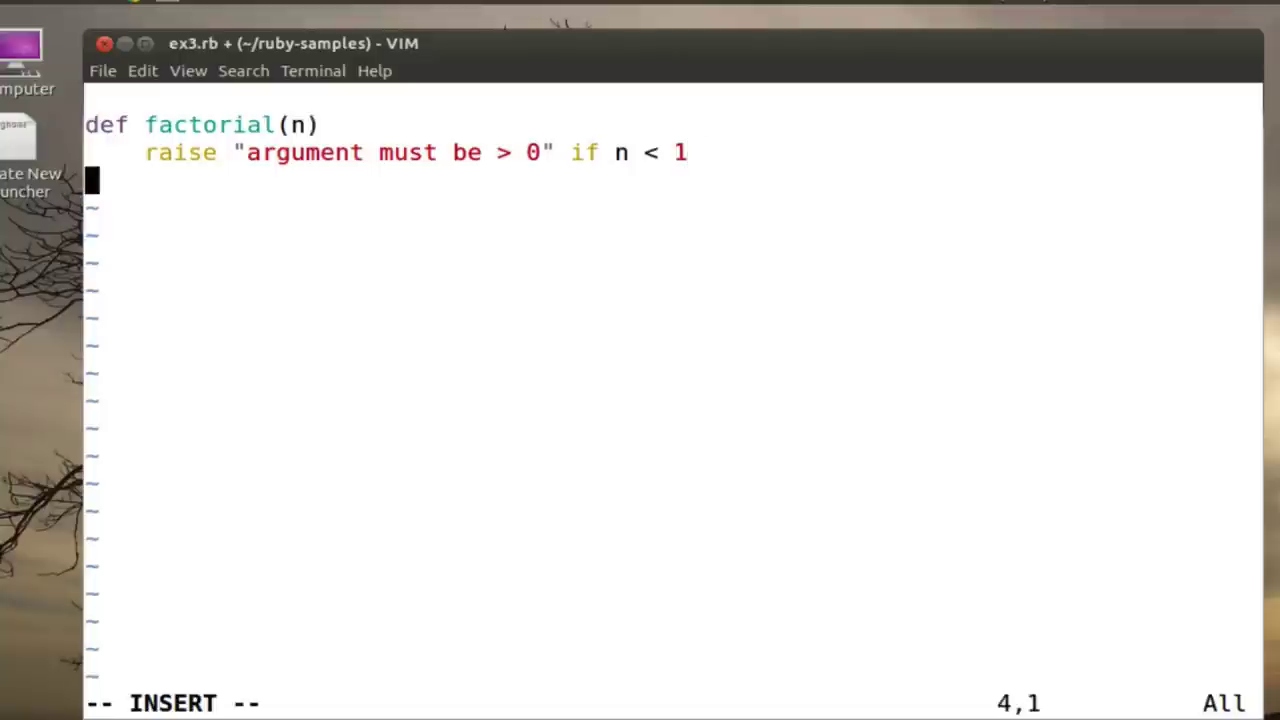
pyautogui.press('Tab')
pyautogui.write('return')
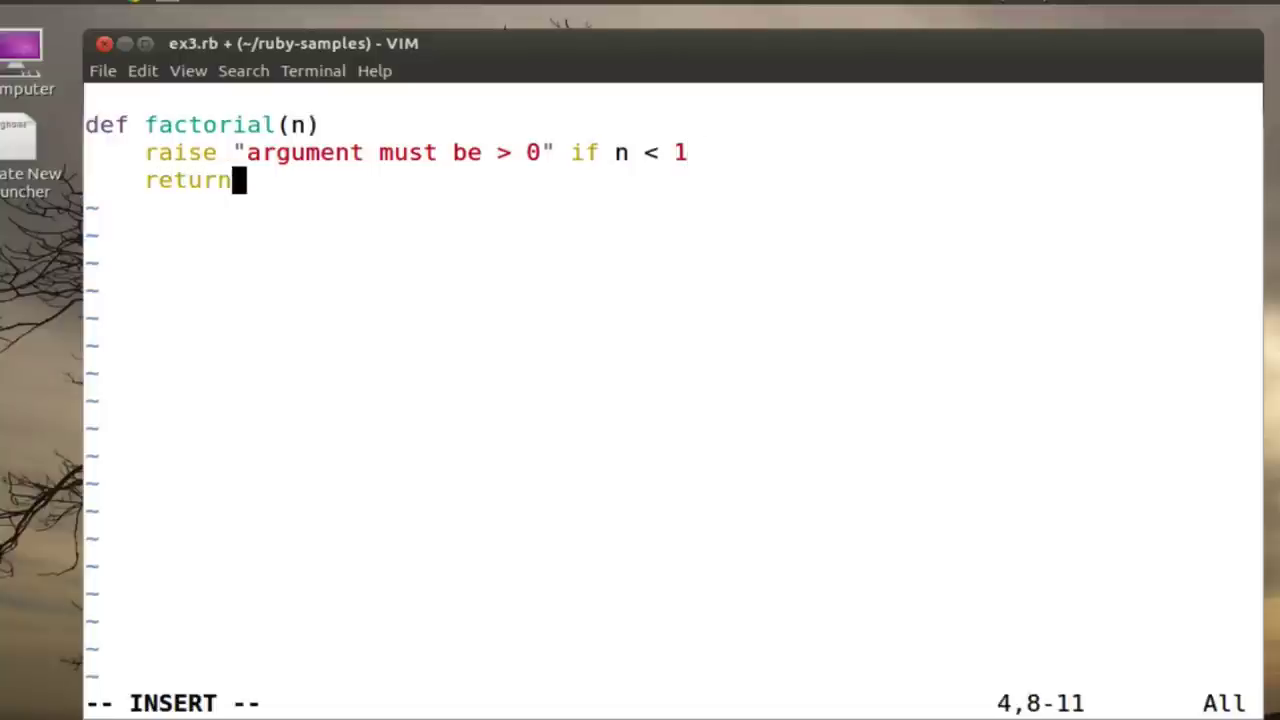
pyautogui.write(' 1 ')
pyautogui.write('if n== 1')
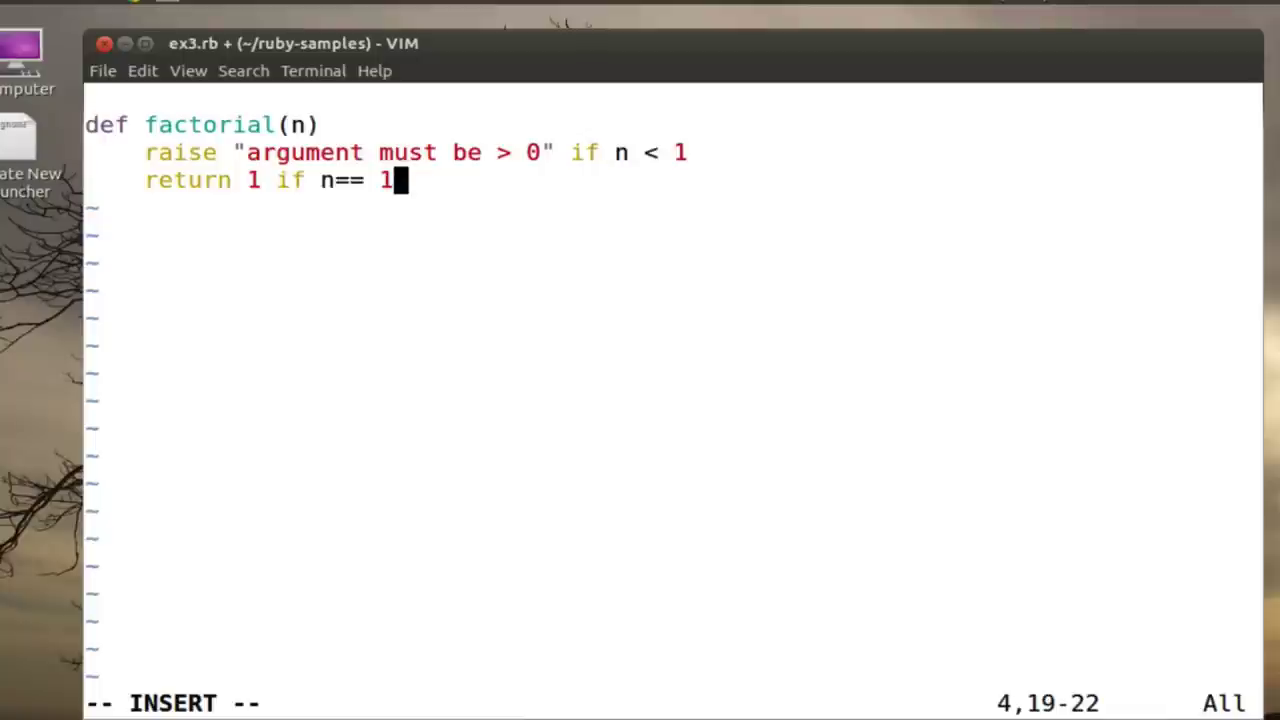
pyautogui.press('Return')
pyautogui.press('Tab')
pyautogui.write('n')
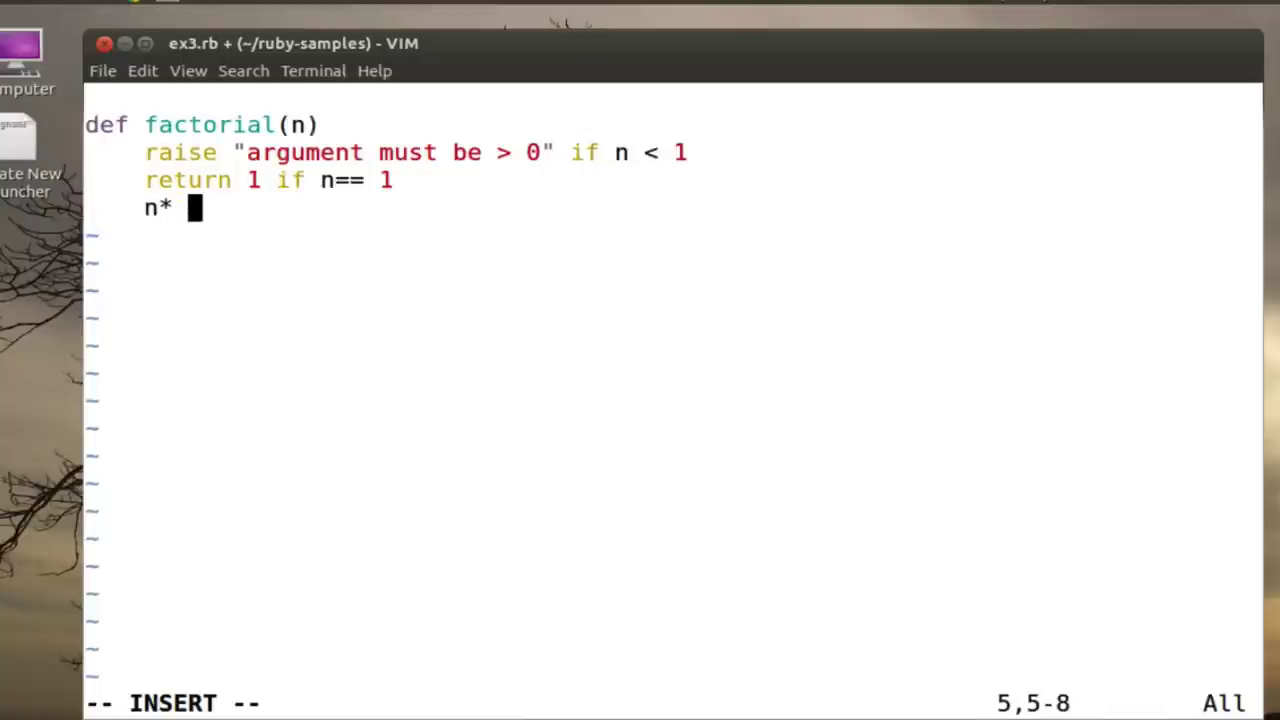
pyautogui.press('BackSpace')
pyautogui.press('BackSpace')
pyautogui.write('* factorial(n-1)')
pyautogui.press('Return')
pyautogui.write('end')
pyautogui.press('Return')
pyautogui.press('Return')
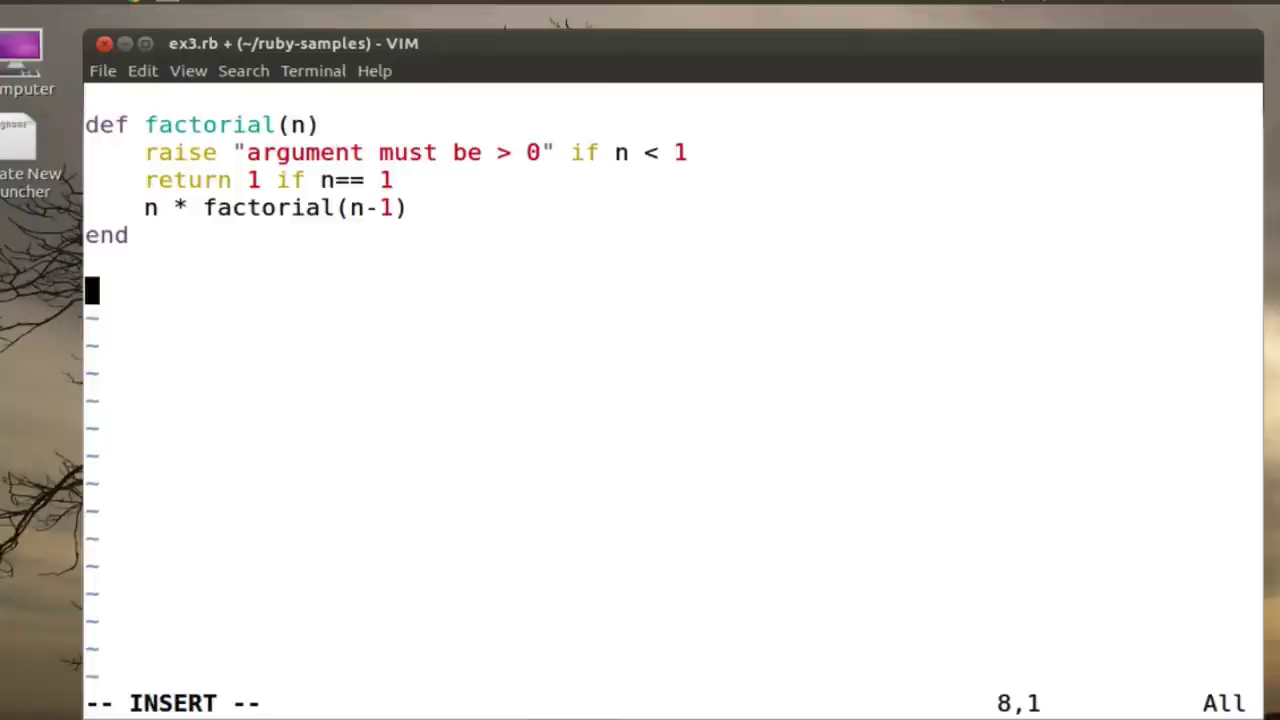
pyautogui.write('factorial(1)')
# Add factorial(1), factorial(5) and factorial(0) calls, save with :wq, and run ex3.rb
pyautogui.press('Return')
pyautogui.write('factorial(12')
pyautogui.press('BackSpace')
pyautogui.press('BackSpace')
pyautogui.write('5)')
pyautogui.press('Return')
pyautogui.write('fa')
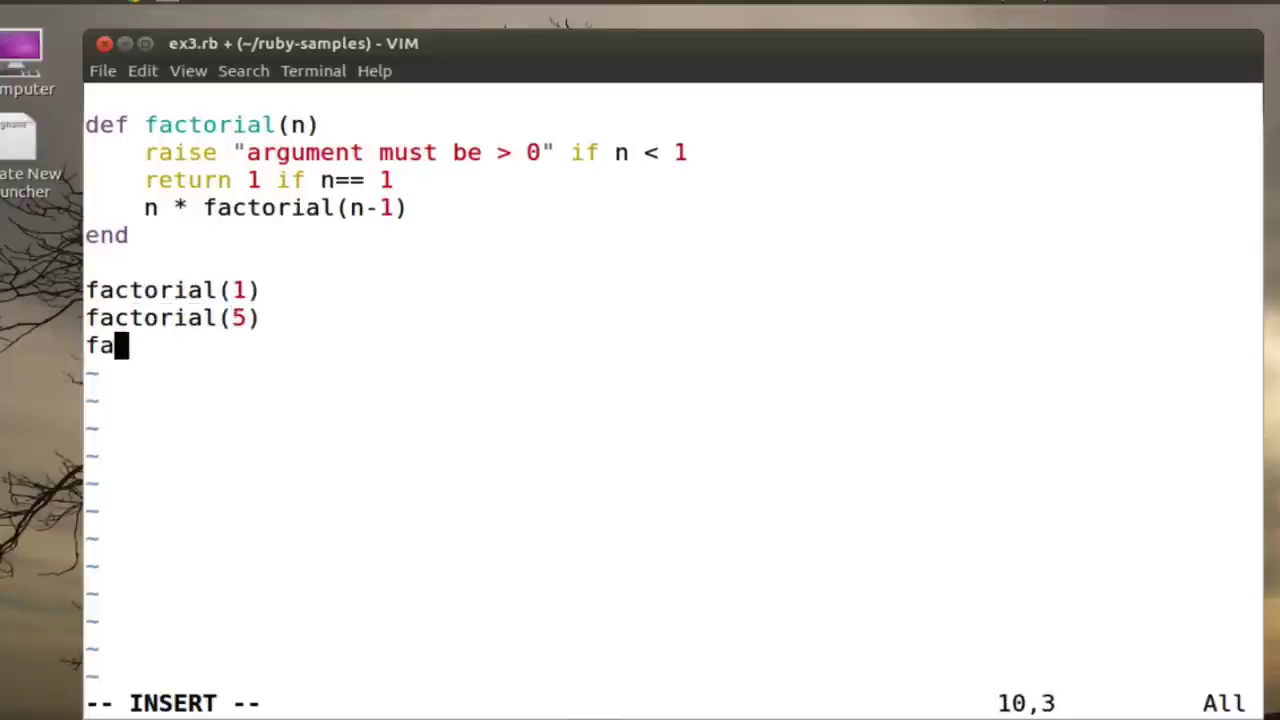
pyautogui.write('ctorial(0)')
pyautogui.press('Return')
pyautogui.press('Escape')
pyautogui.write(':wq')
pyautogui.press('Return')
pyautogui.write('ruby ex3.rb')
pyautogui.press('Return')
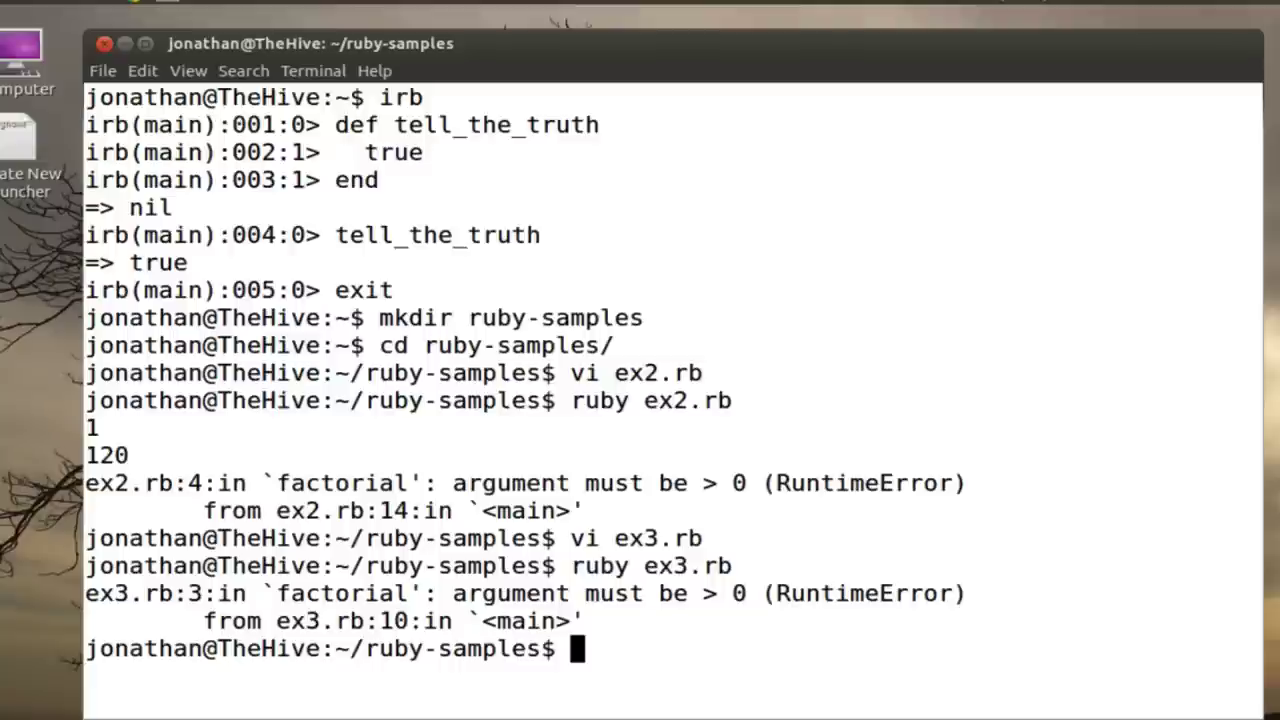
pyautogui.write('vi ex3.rb')
# Reopen ex3.rb to add puts to the calls, rerun it, and cat its source
pyautogui.press('Return')
pyautogui.press('j')
pyautogui.press('j')
pyautogui.press('j')
pyautogui.press('j')
pyautogui.press('j')
pyautogui.press('j')
pyautogui.write('iputs')
pyautogui.press('Escape')
pyautogui.write('j.j.:wq')
pyautogui.press('Return')
pyautogui.press('Up')
pyautogui.press('Up')
pyautogui.press('Return')
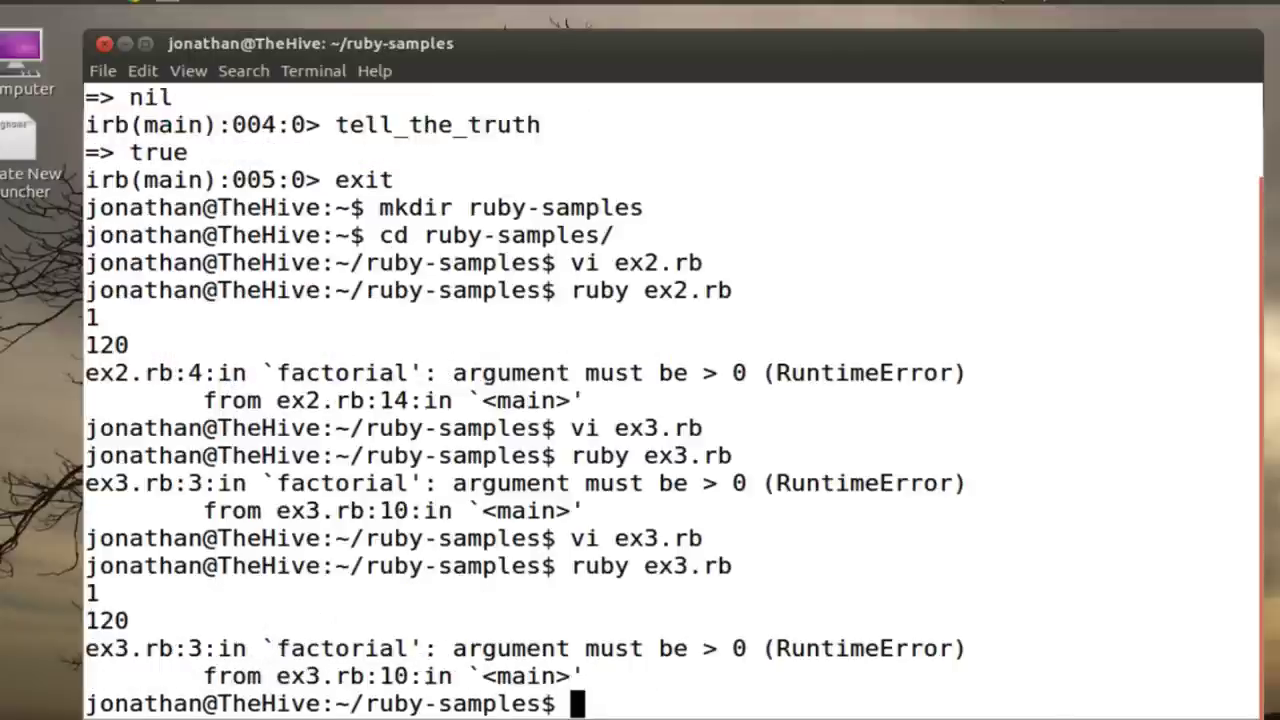
pyautogui.write('cagt e')
pyautogui.press('BackSpace')
pyautogui.press('BackSpace')
pyautogui.press('BackSpace')
pyautogui.press('BackSpace')
pyautogui.write('t ex3.rb')
pyautogui.press('Return')
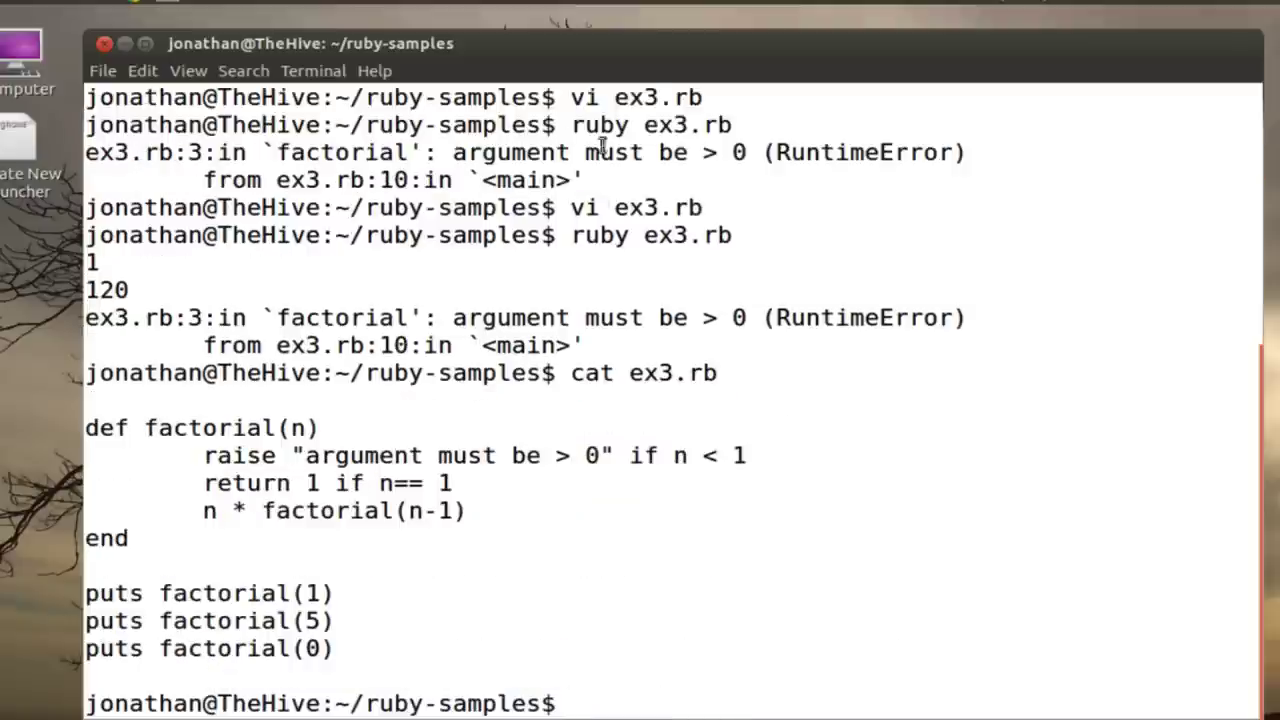
pyautogui.moveTo(186, 512); pyautogui.dragTo(474, 516)
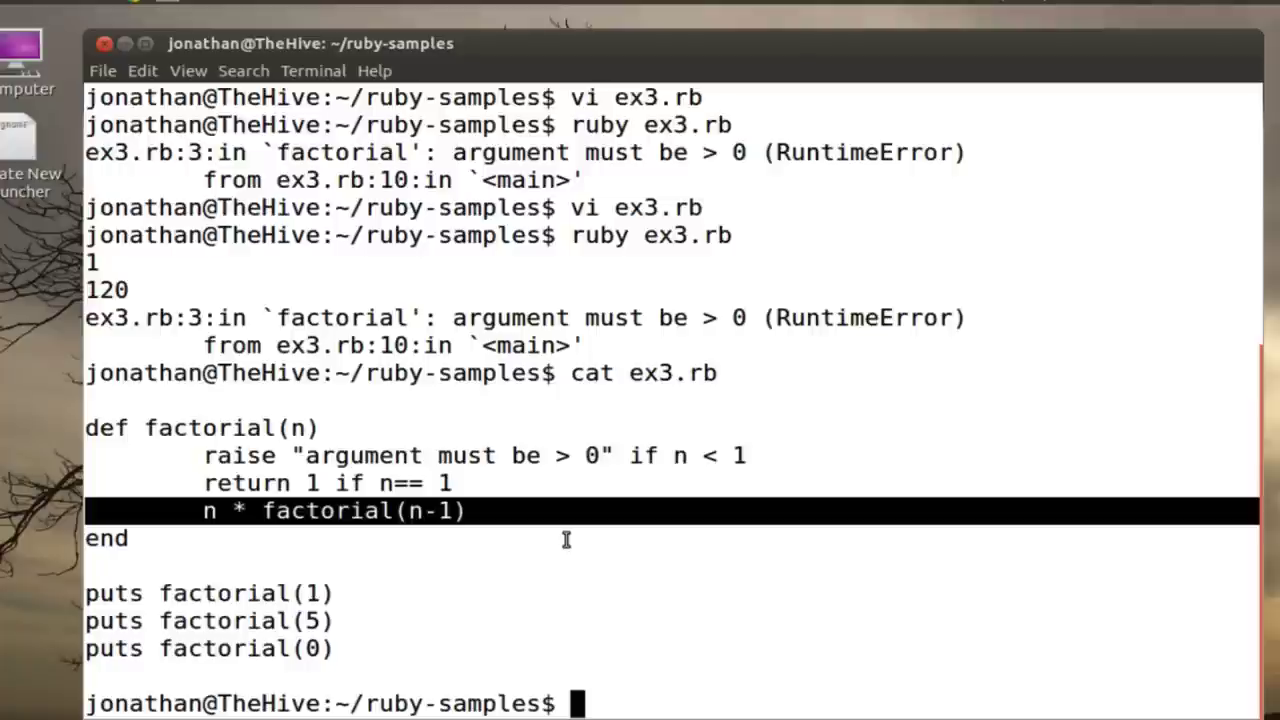
pyautogui.write('vi ex')
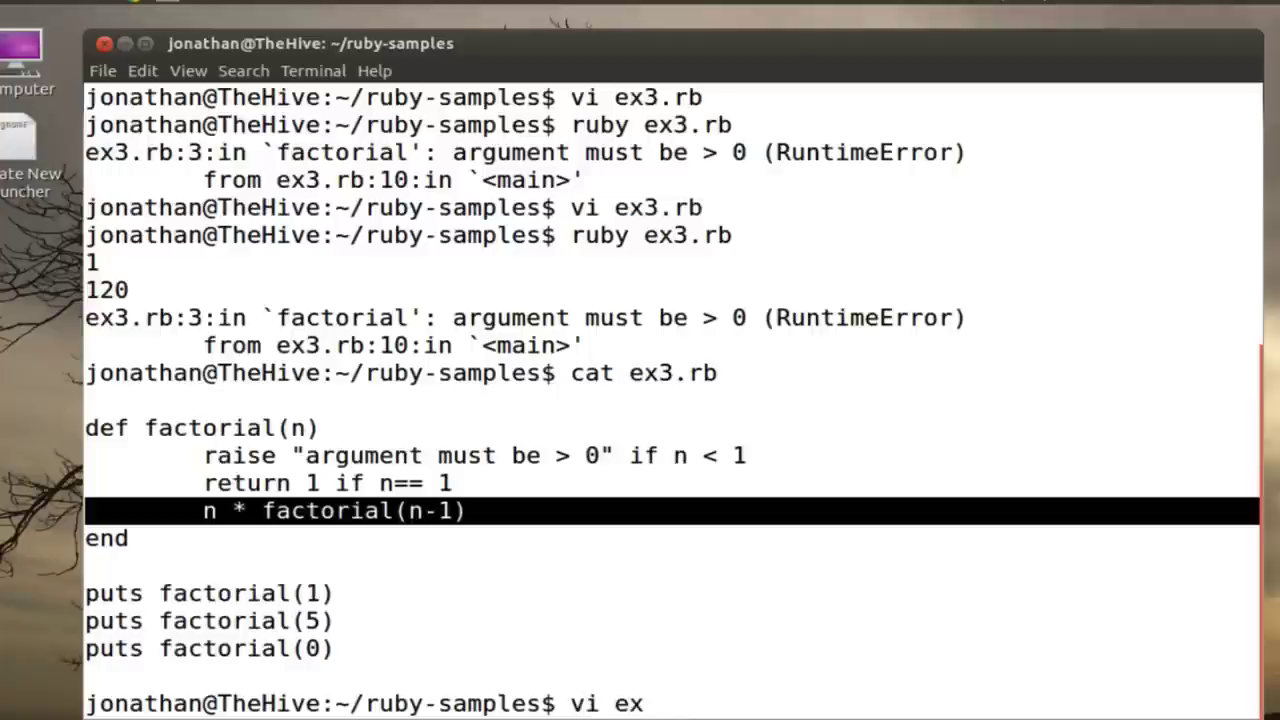
pyautogui.write('4.rb')
# Write ex4.rb with def polar(x,y) returning Math.hypot(y,x), Math.atan2(y,x), and end
pyautogui.press('Return')
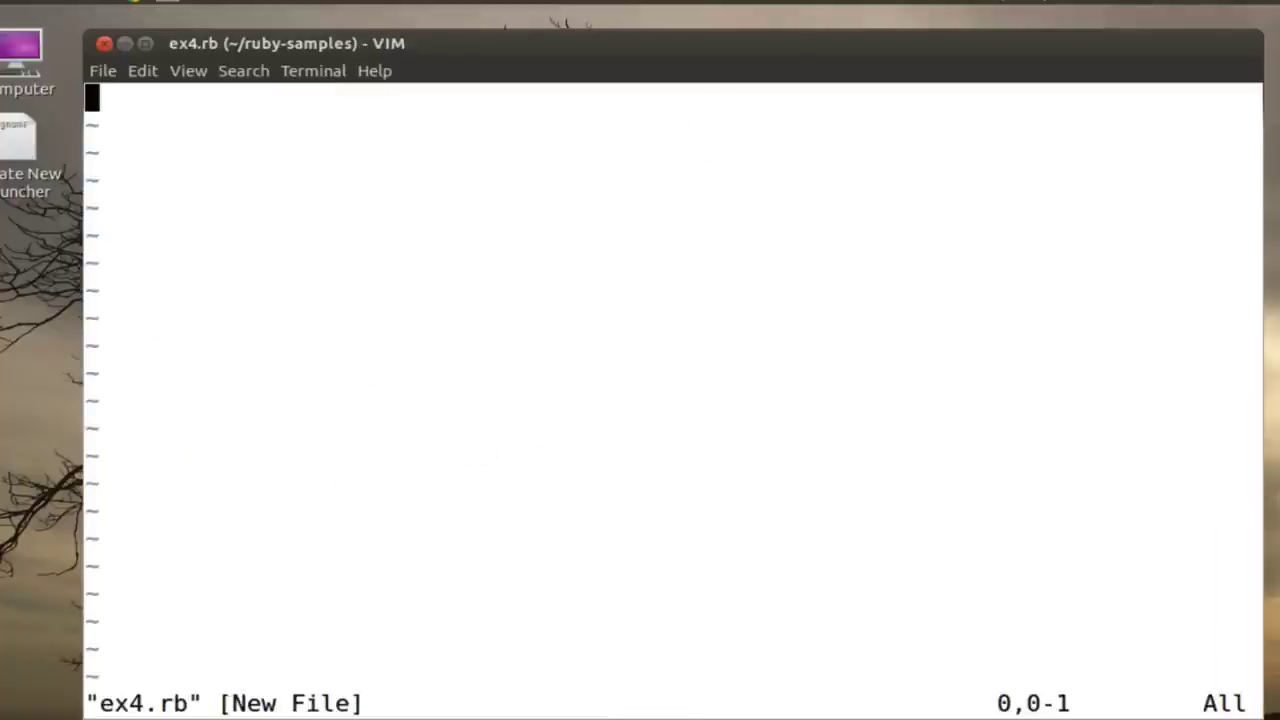
pyautogui.press('i')
pyautogui.press('Return')
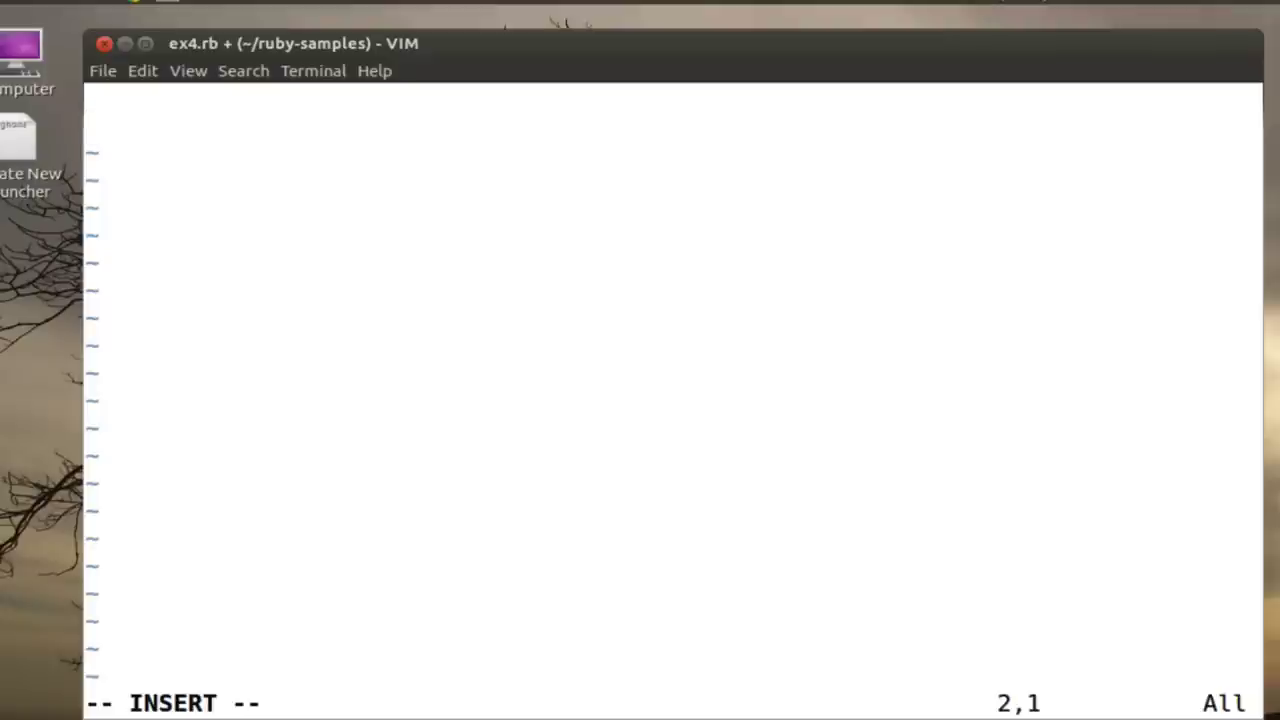
pyautogui.write('def pol')
pyautogui.write('ar(')
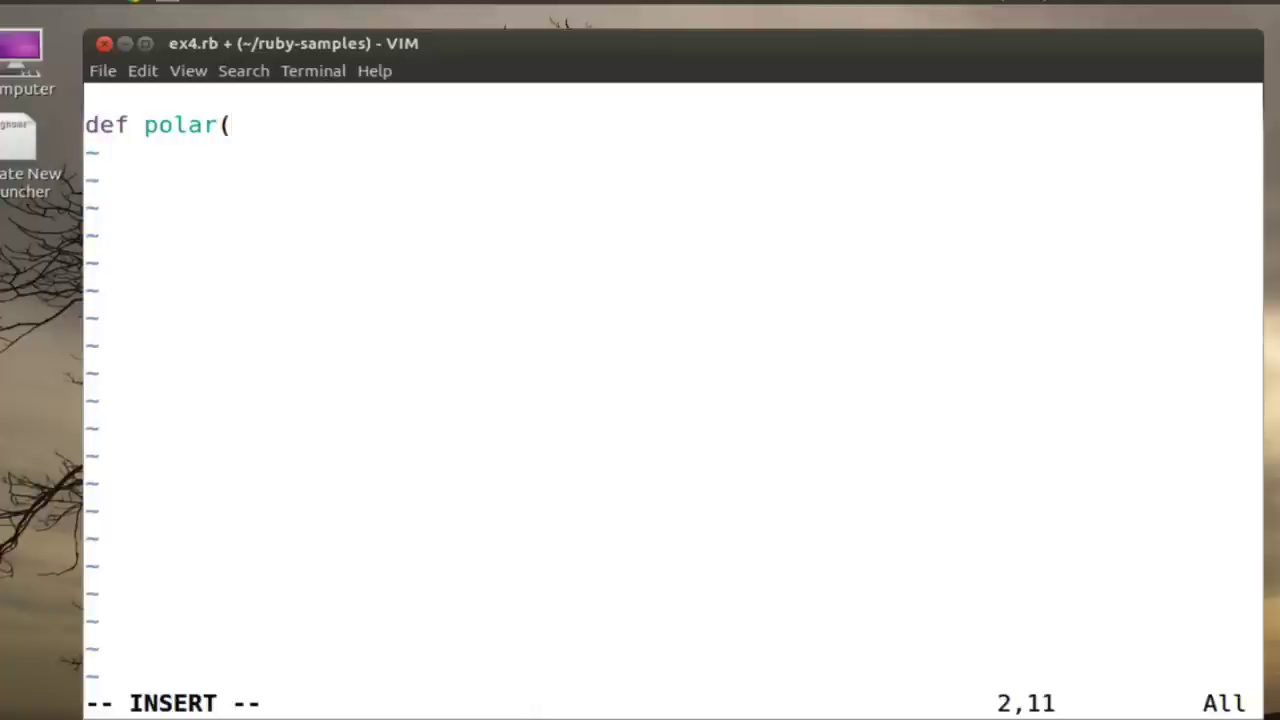
pyautogui.write('x,y)')
pyautogui.press('Return')
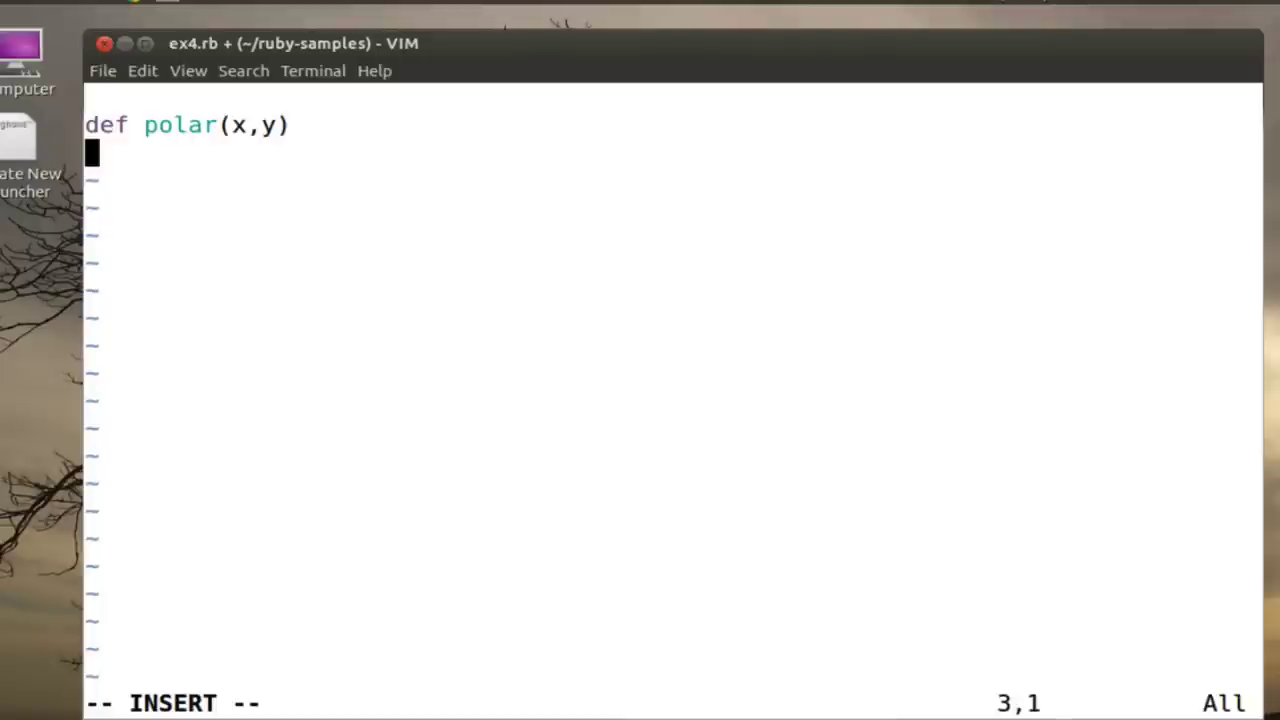
pyautogui.press('Tab')
pyautogui.write('return Math.hypo')
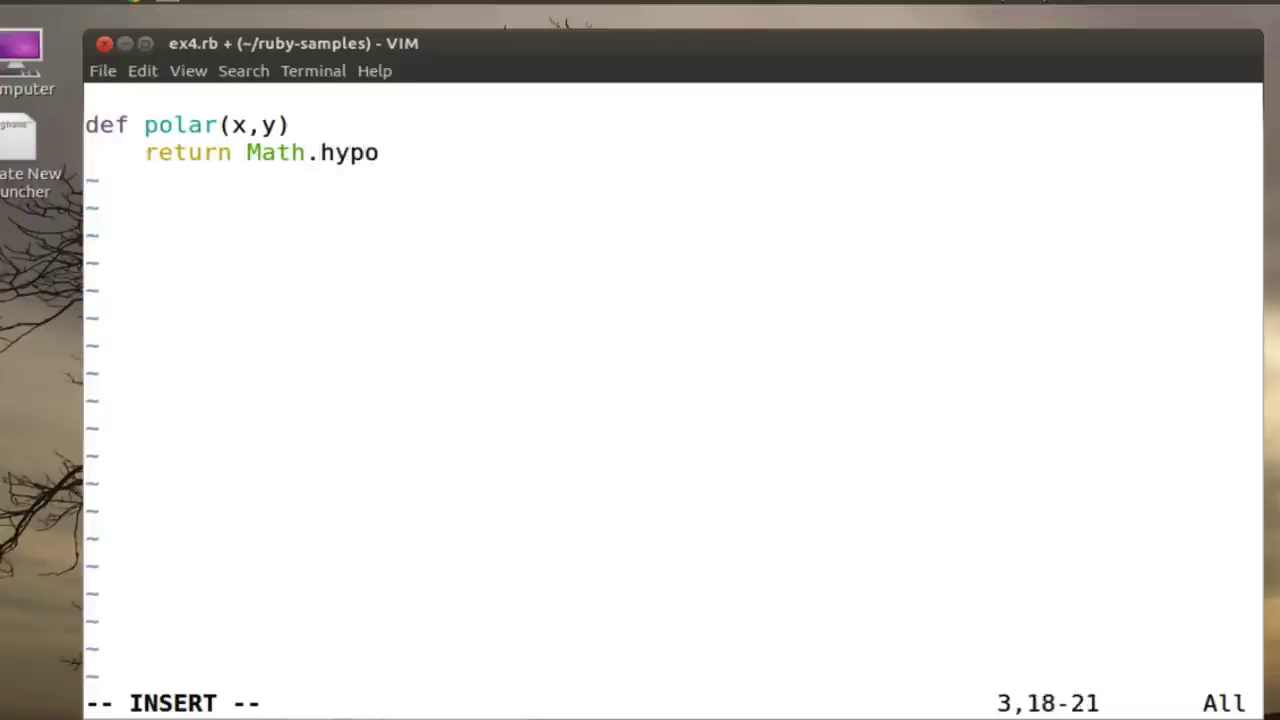
pyautogui.write('t(y,x)')
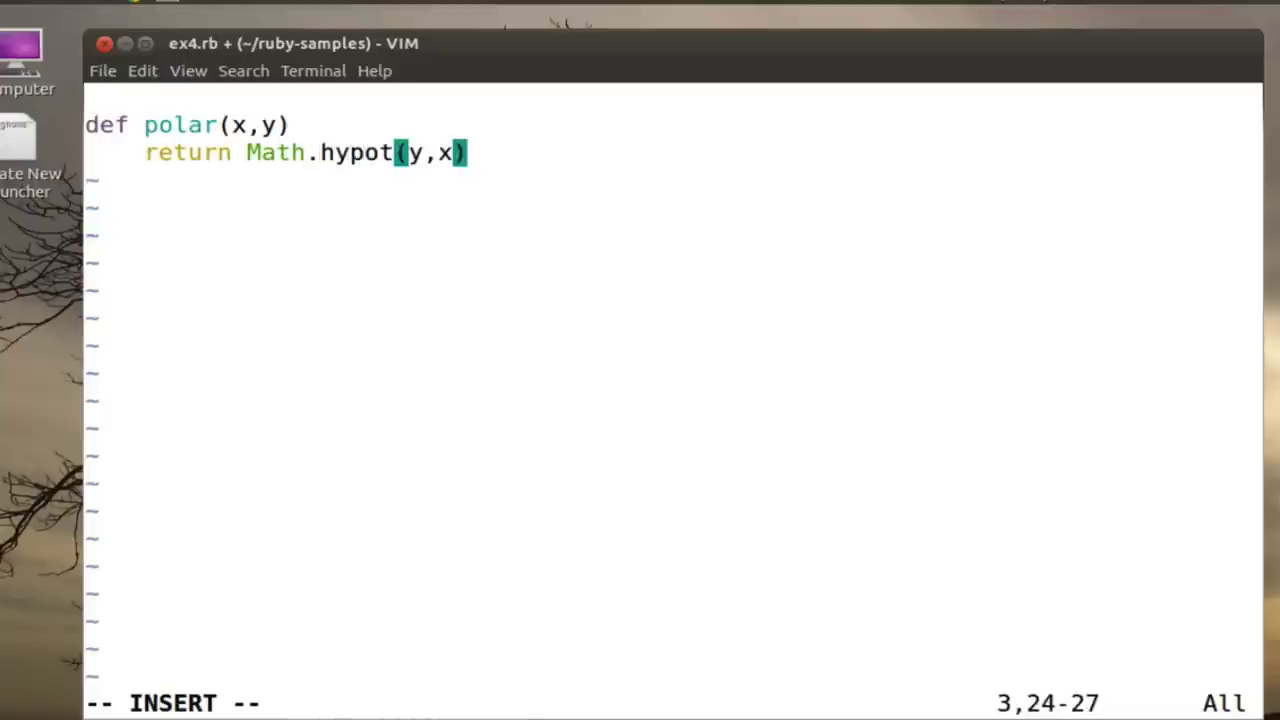
pyautogui.write(', Math.atan2(y,x)')
pyautogui.press('Return')
pyautogui.write('end')
pyautogui.press('Return')
pyautogui.press('Return')
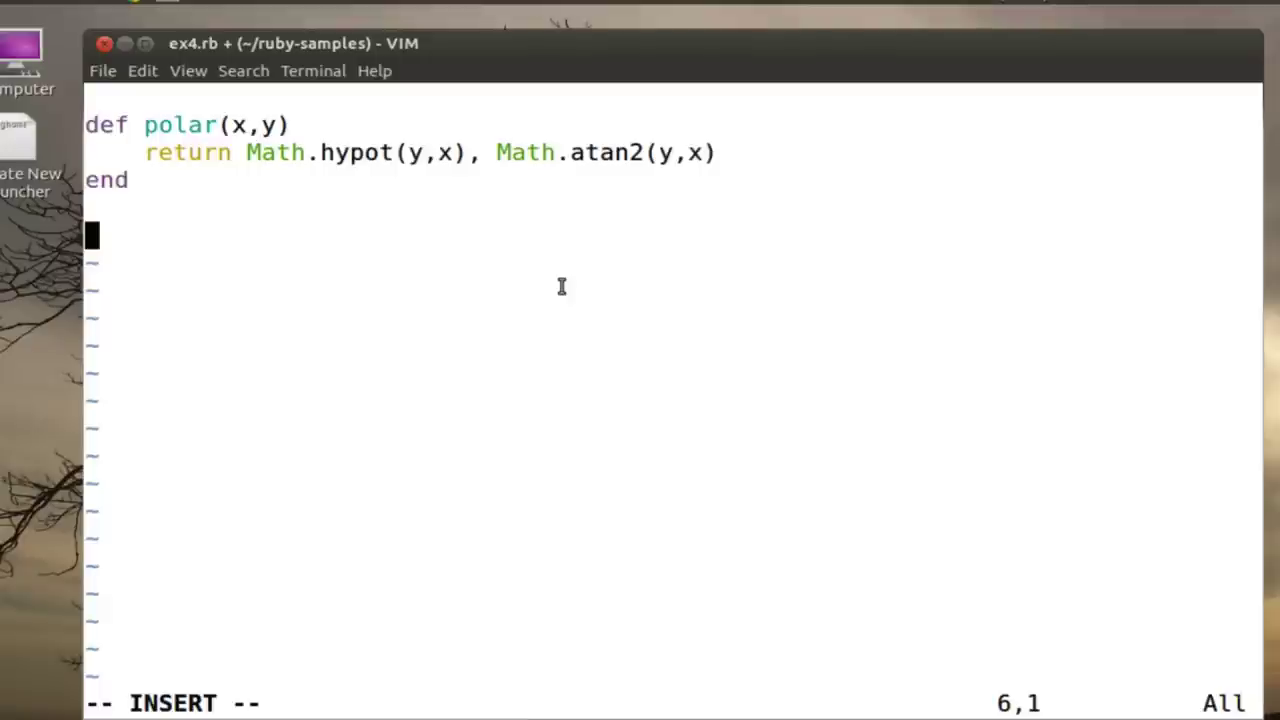
pyautogui.write('p')
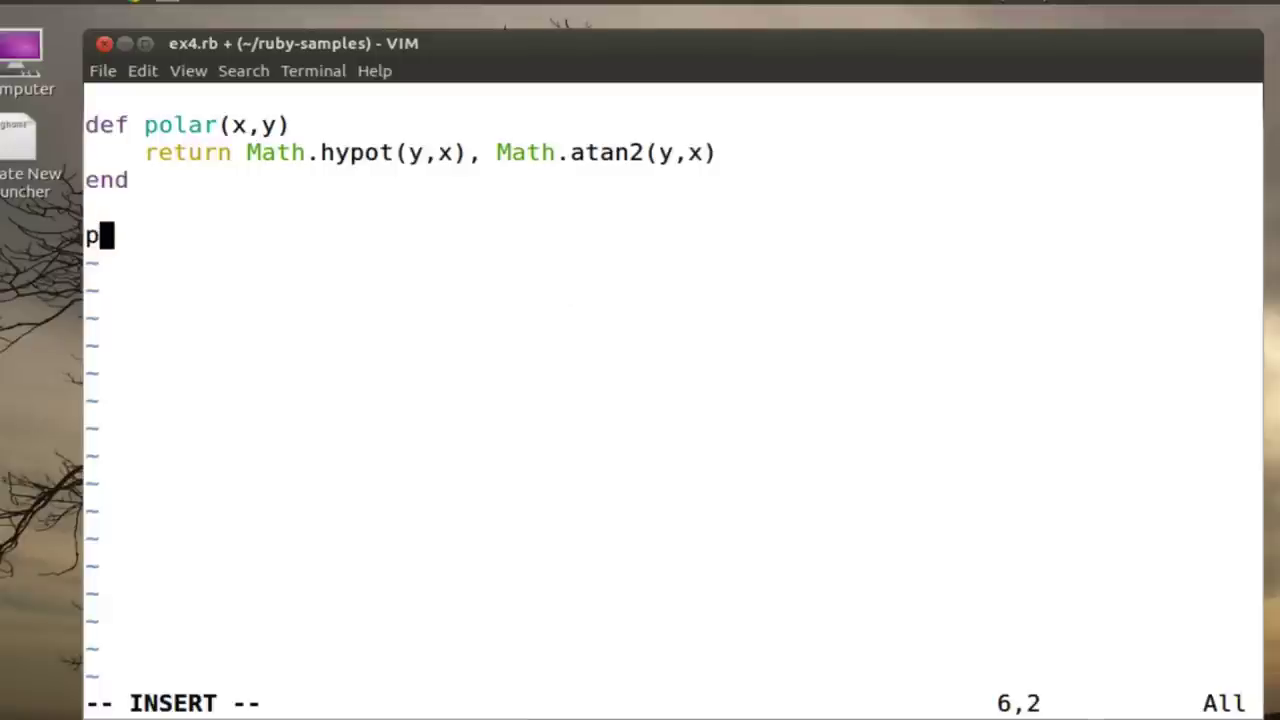
pyautogui.write('olar(')
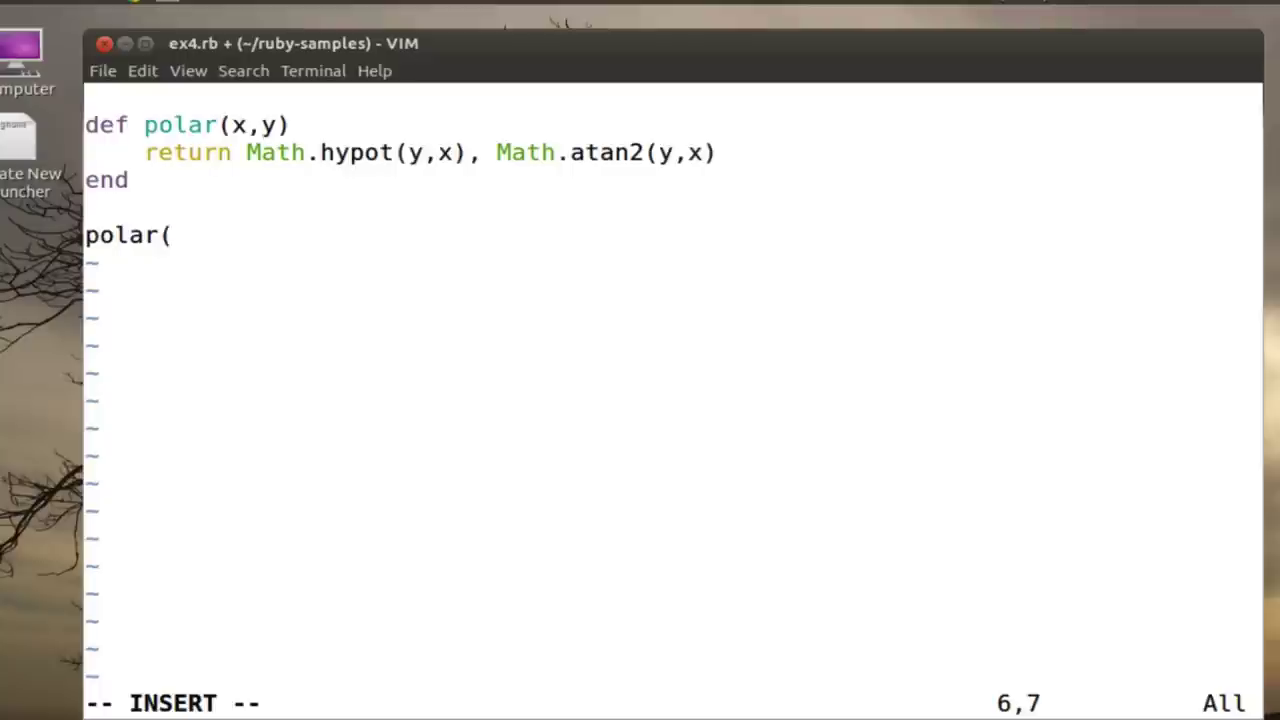
pyautogui.write('1,1)')
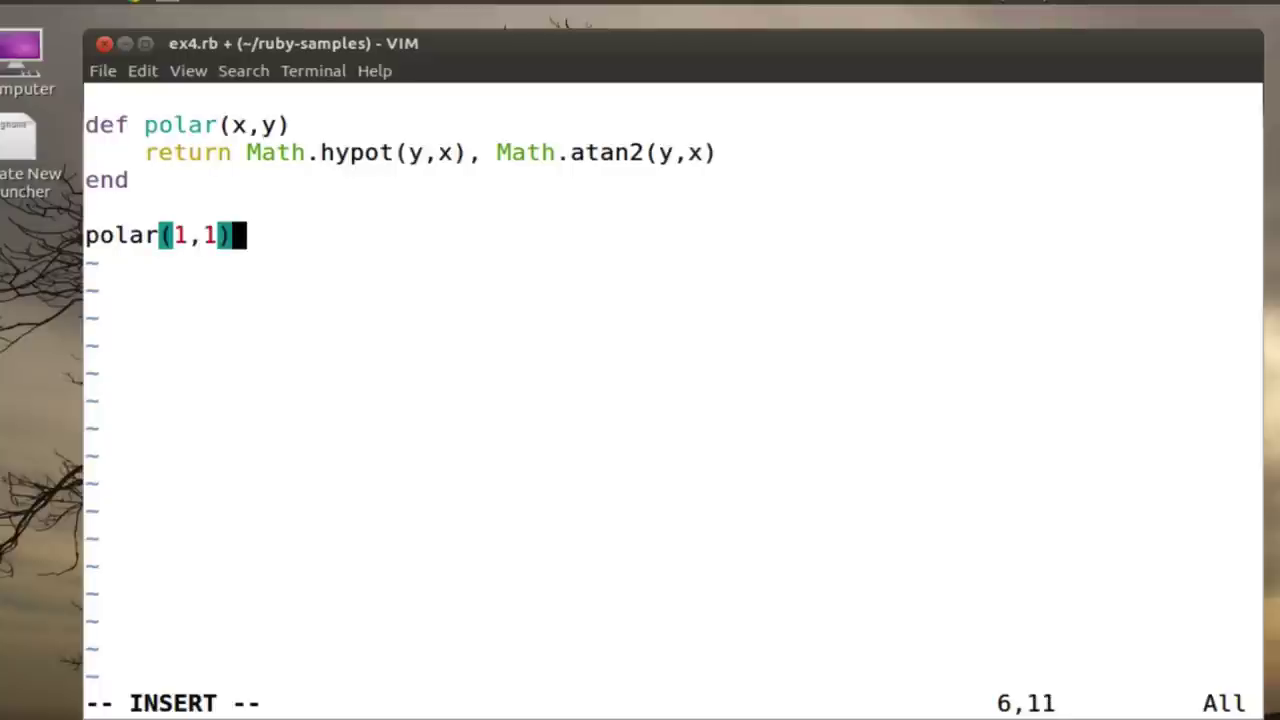
# Add a puts polar(1,1) line below the function and save ex4.rb
pyautogui.press('Return')
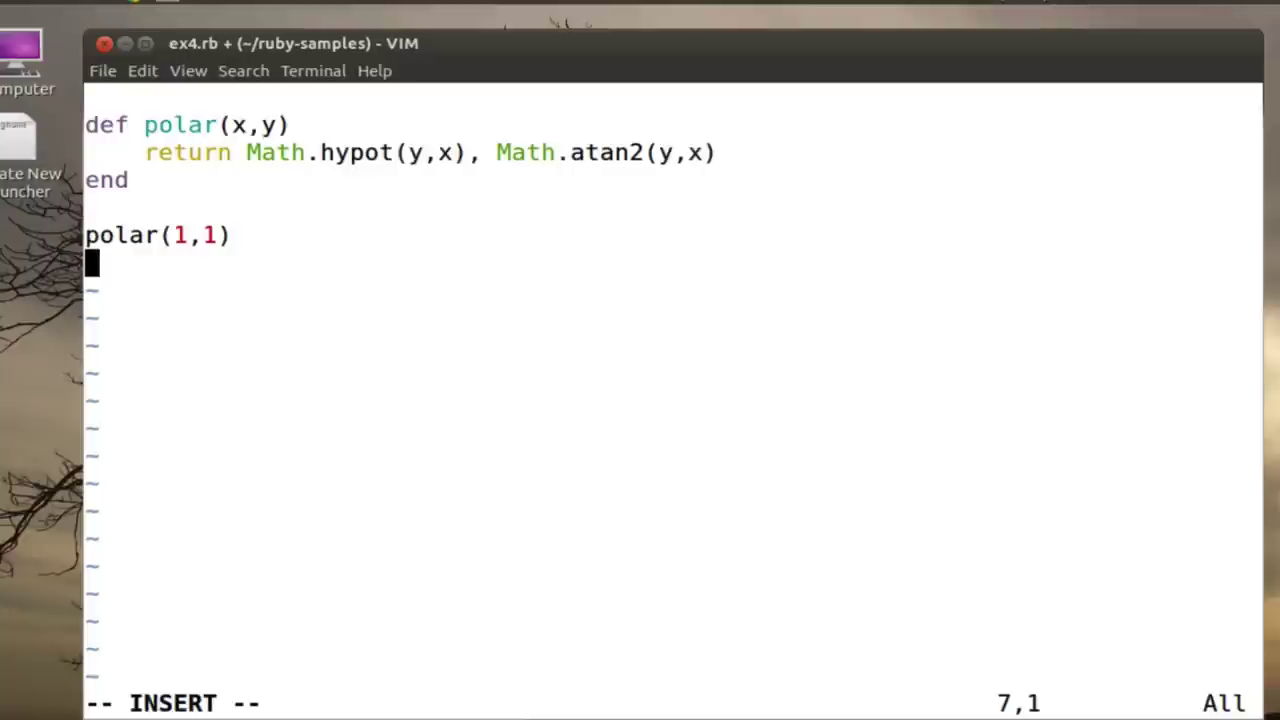
pyautogui.press('Escape')
pyautogui.write('kipu')
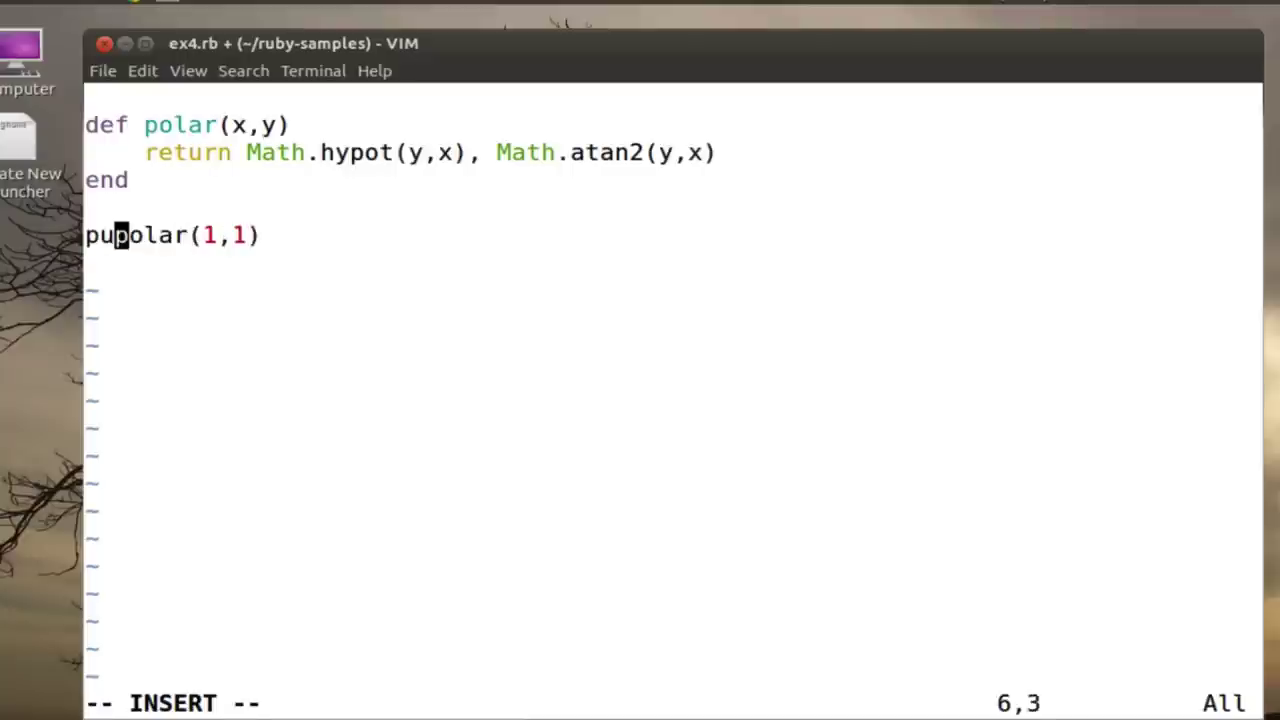
pyautogui.write('ts')
pyautogui.press('Escape')
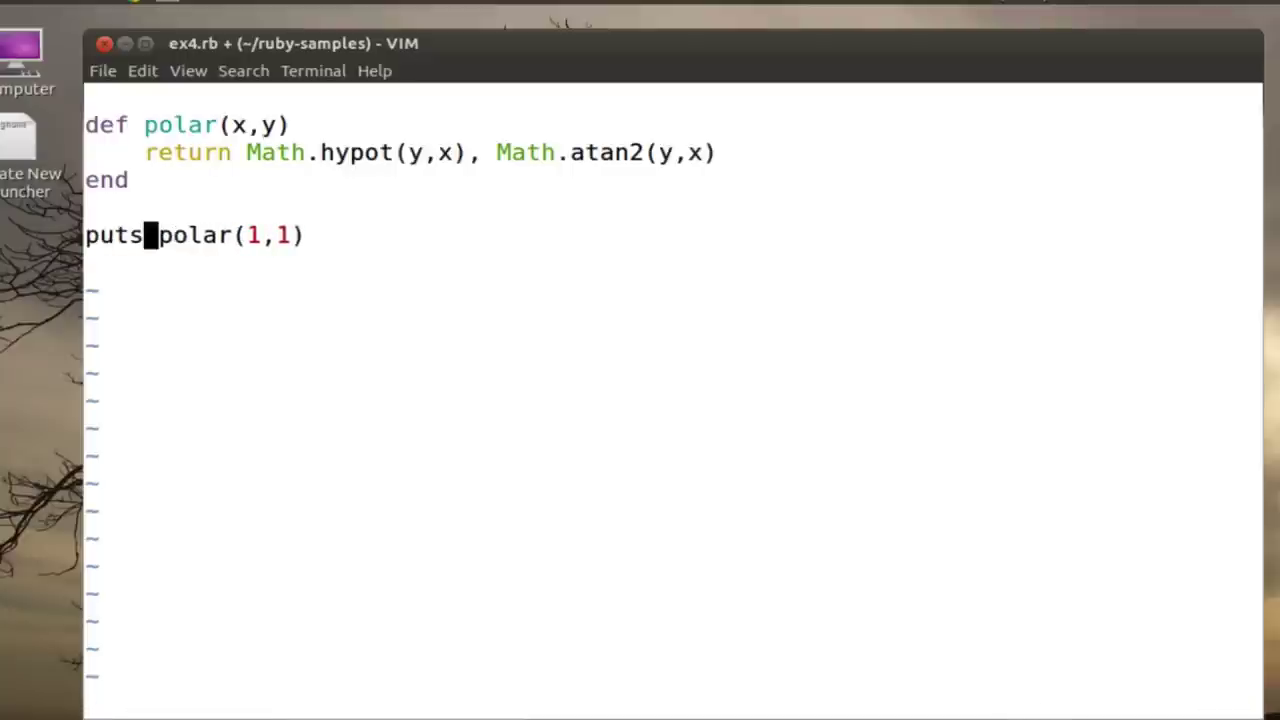
pyautogui.press('j')
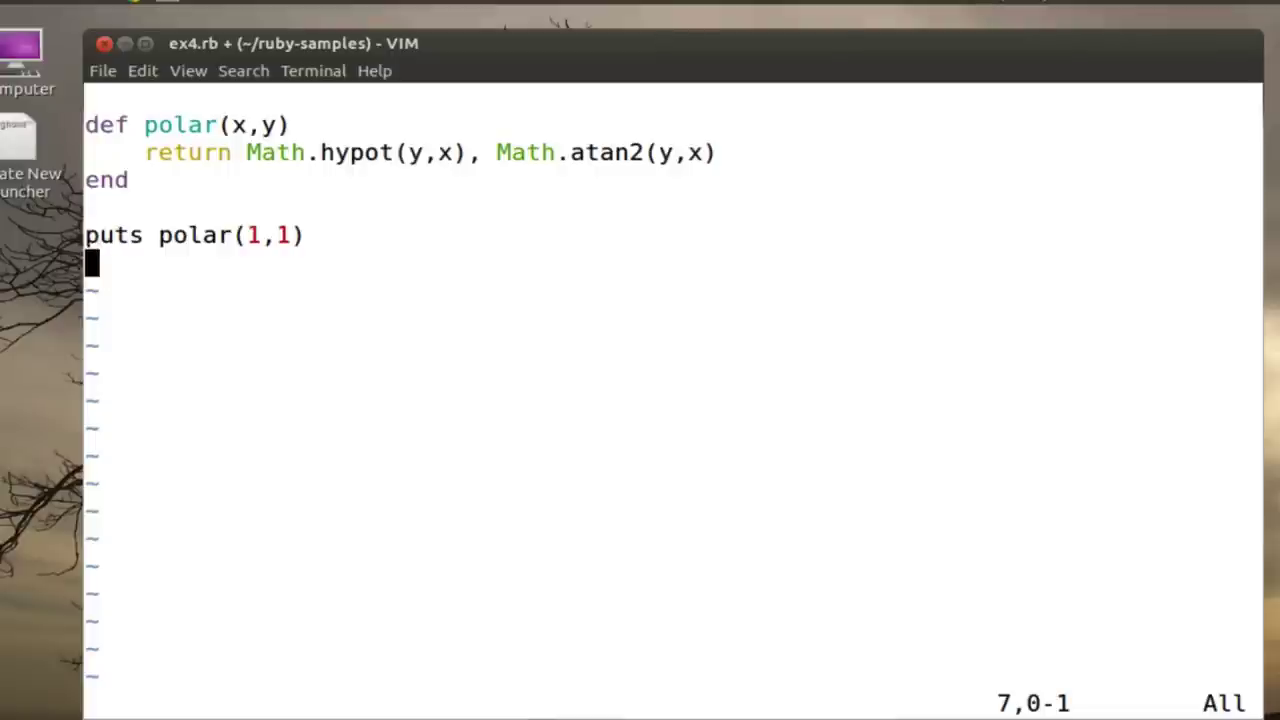
pyautogui.write(':w')
pyautogui.press('Return')
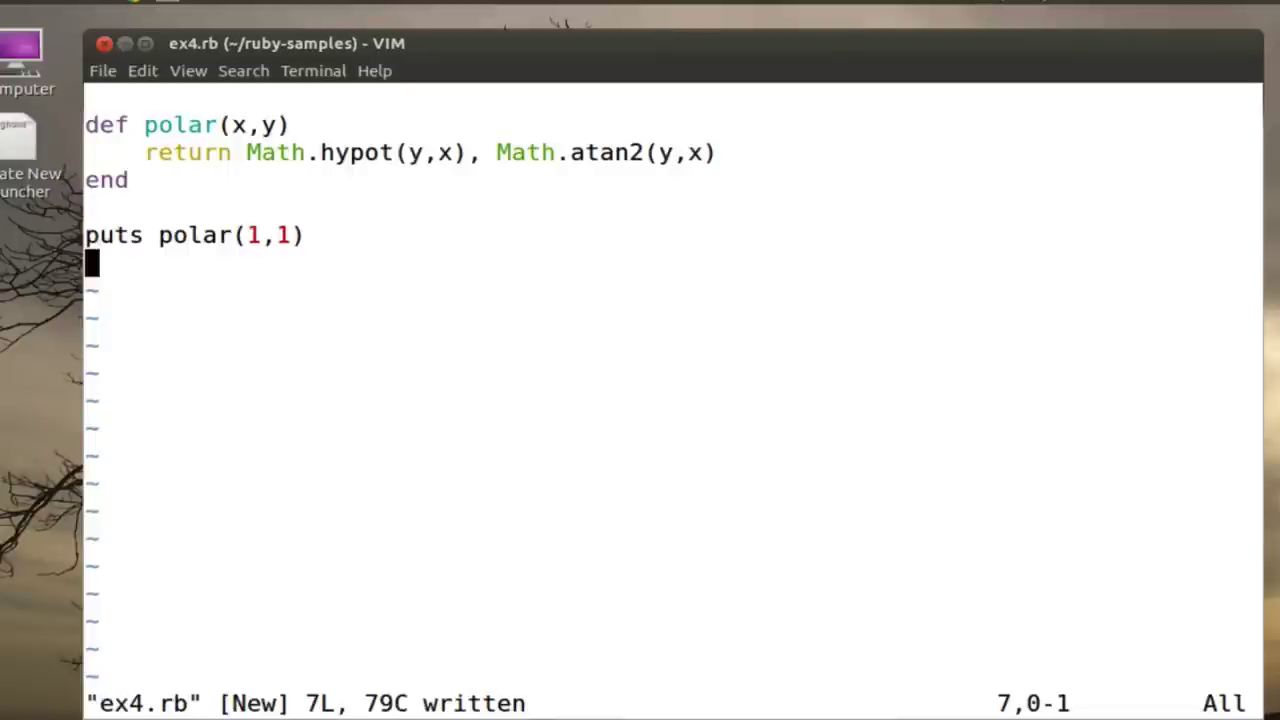
pyautogui.write(':q')
# Quit Vim and run ex4.rb, printing 1.4142135623730951 and 0.7853981633974483
pyautogui.press('Return')
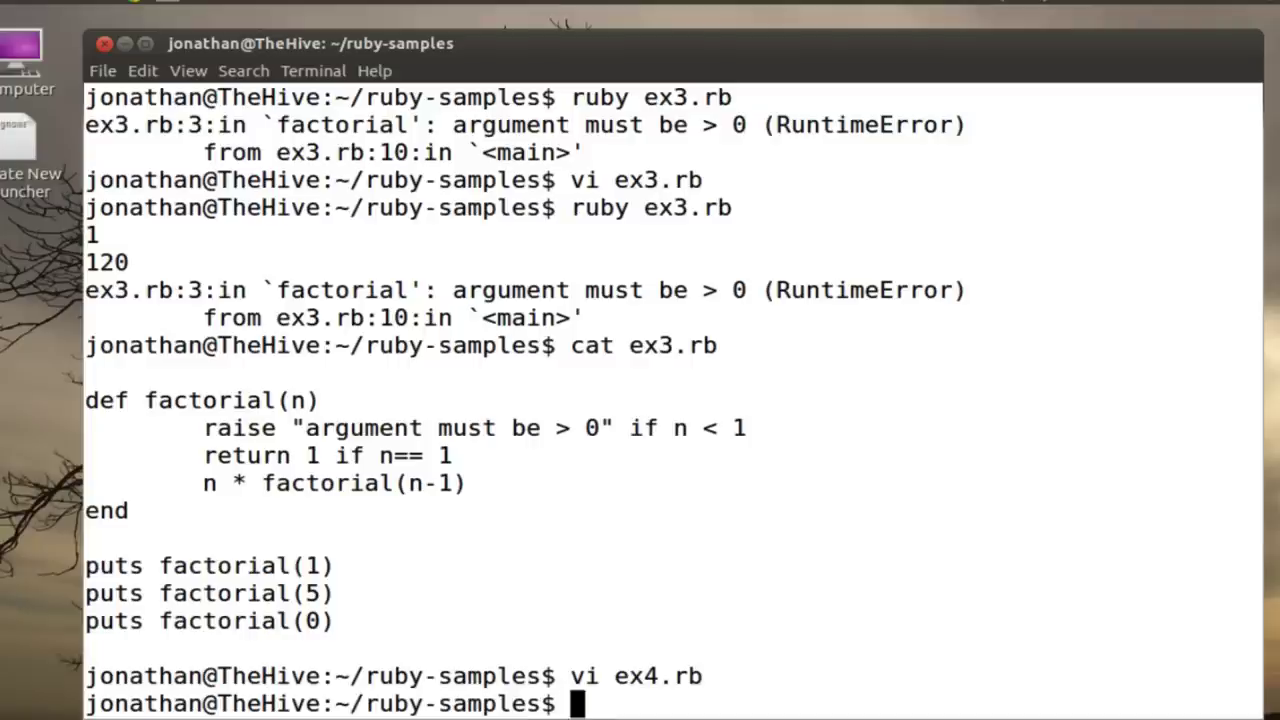
pyautogui.write('ruby ex4.rb')
pyautogui.press('Return')
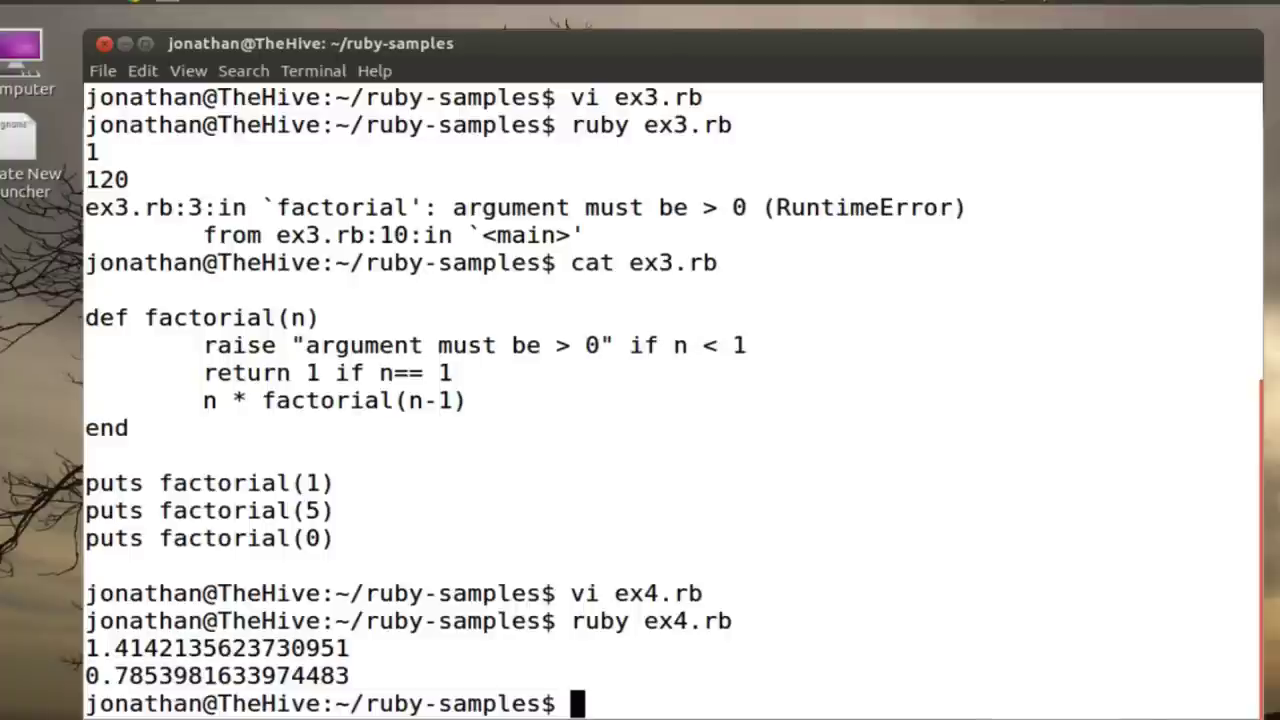
pyautogui.write('vi ex4.rb')
# Reopen ex4.rb, copy the three polar function lines, and quit Vim
pyautogui.press('Return')
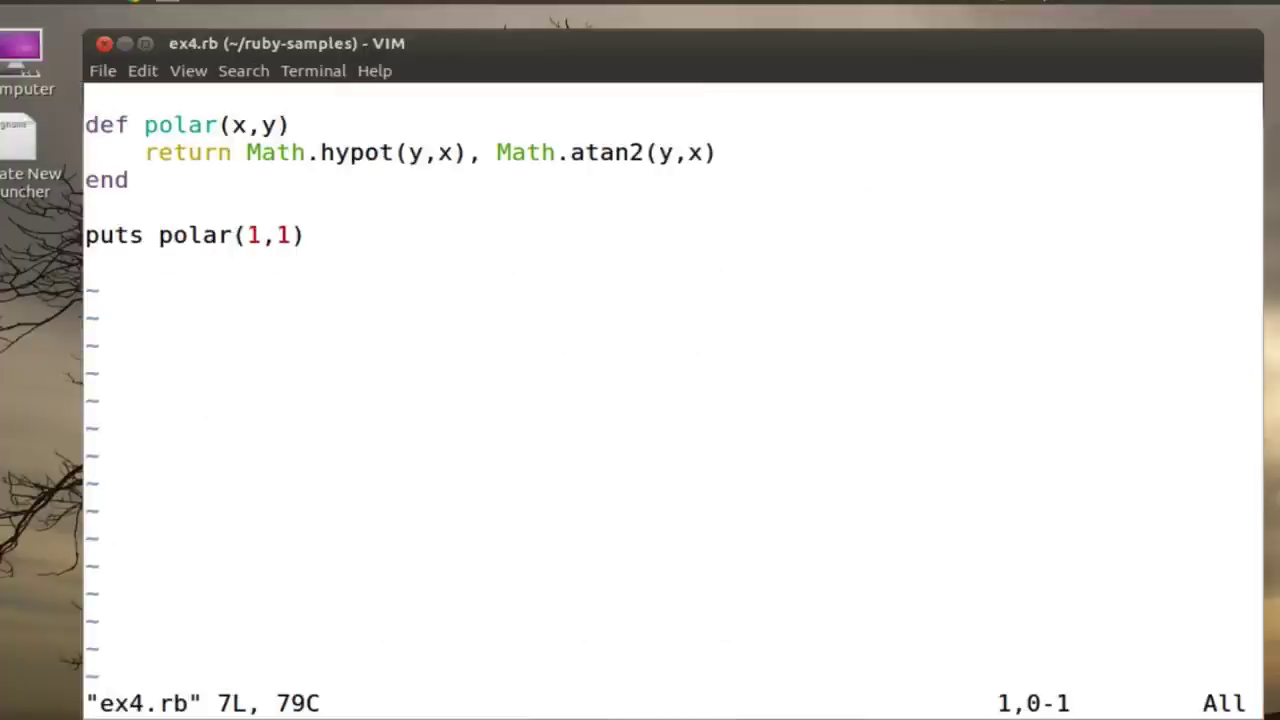
pyautogui.moveTo(140, 178); pyautogui.dragTo(84, 128)
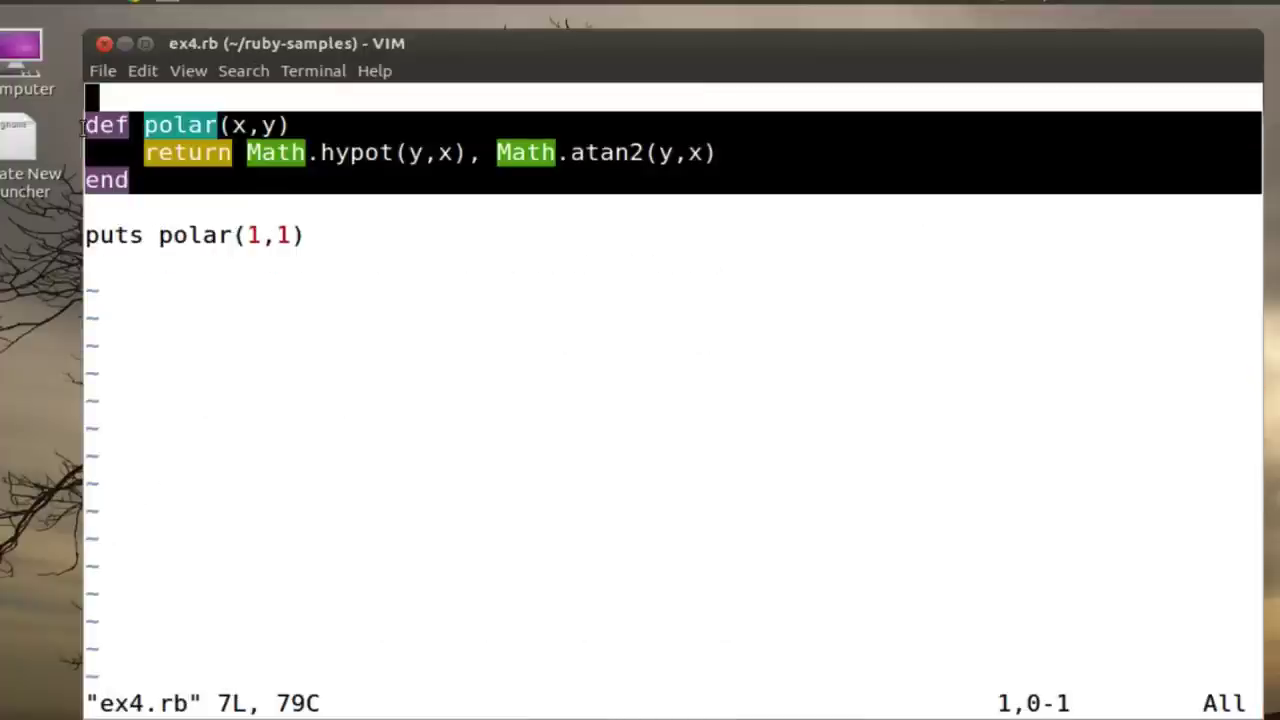
pyautogui.click(142, 70)
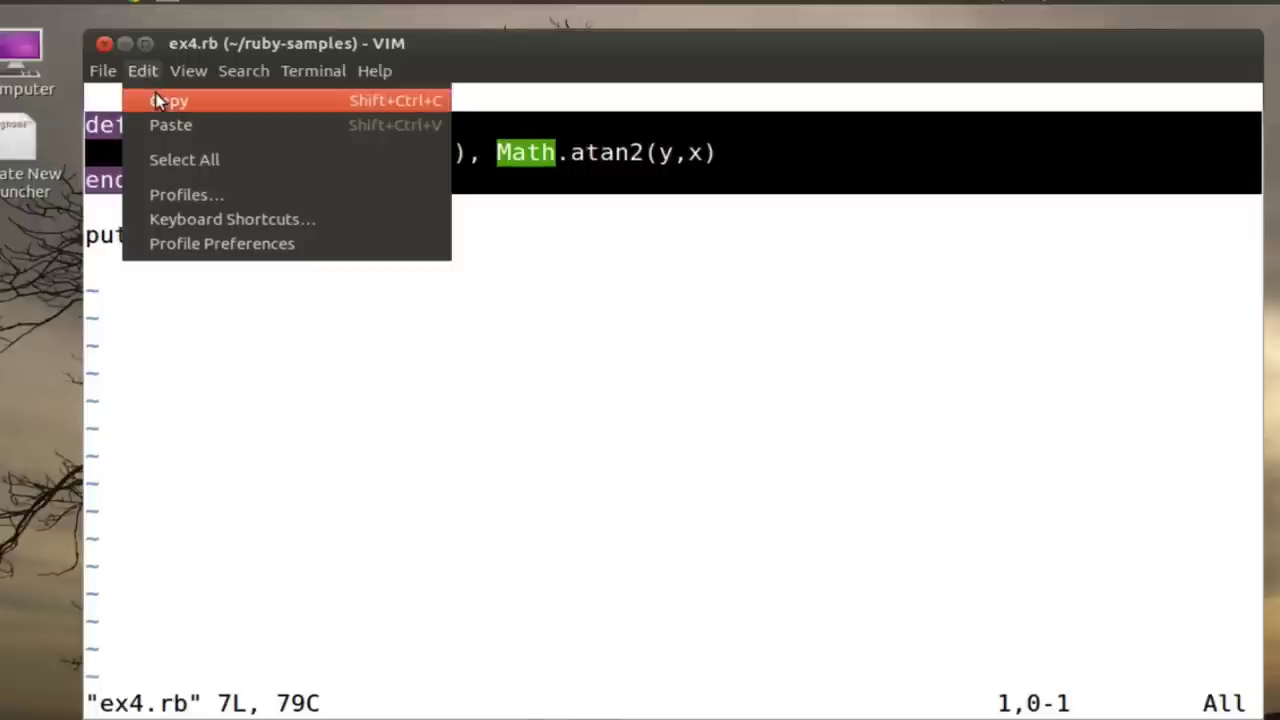
pyautogui.click(158, 100)
pyautogui.write(':q')
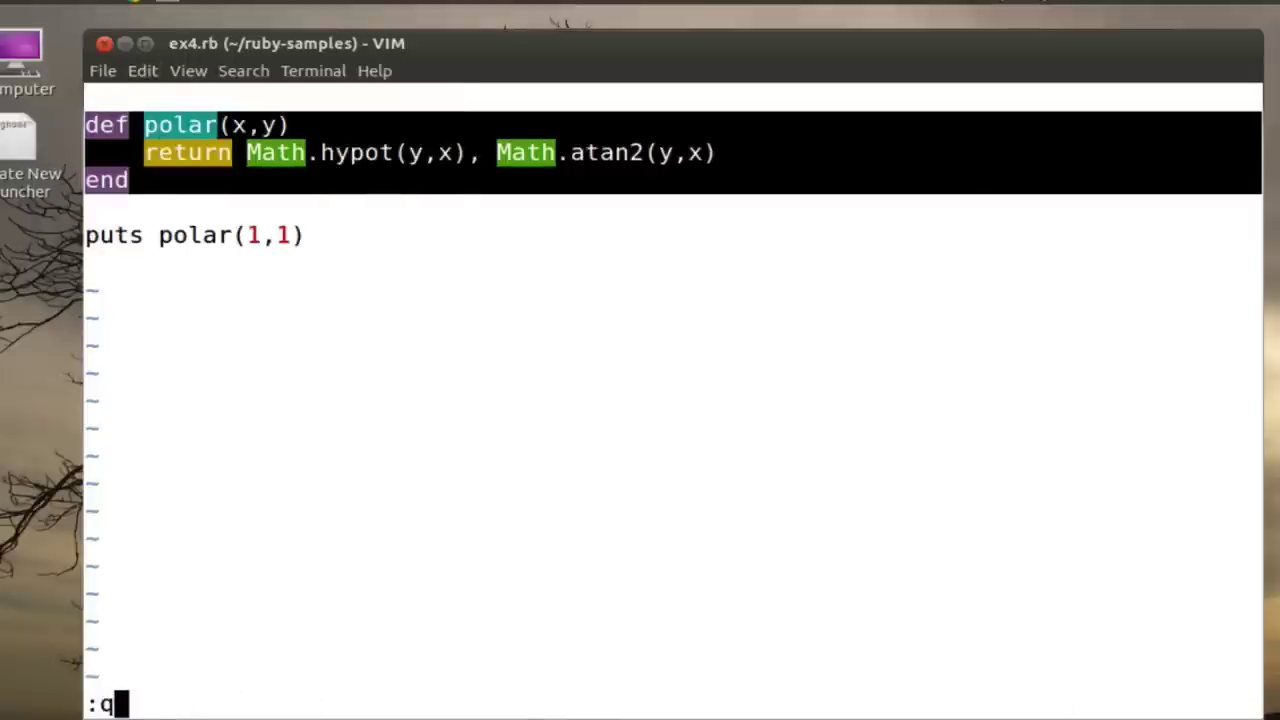
pyautogui.press('Return')
pyautogui.write('irb')
# Start irb and paste in the polar function definition
pyautogui.press('Return')
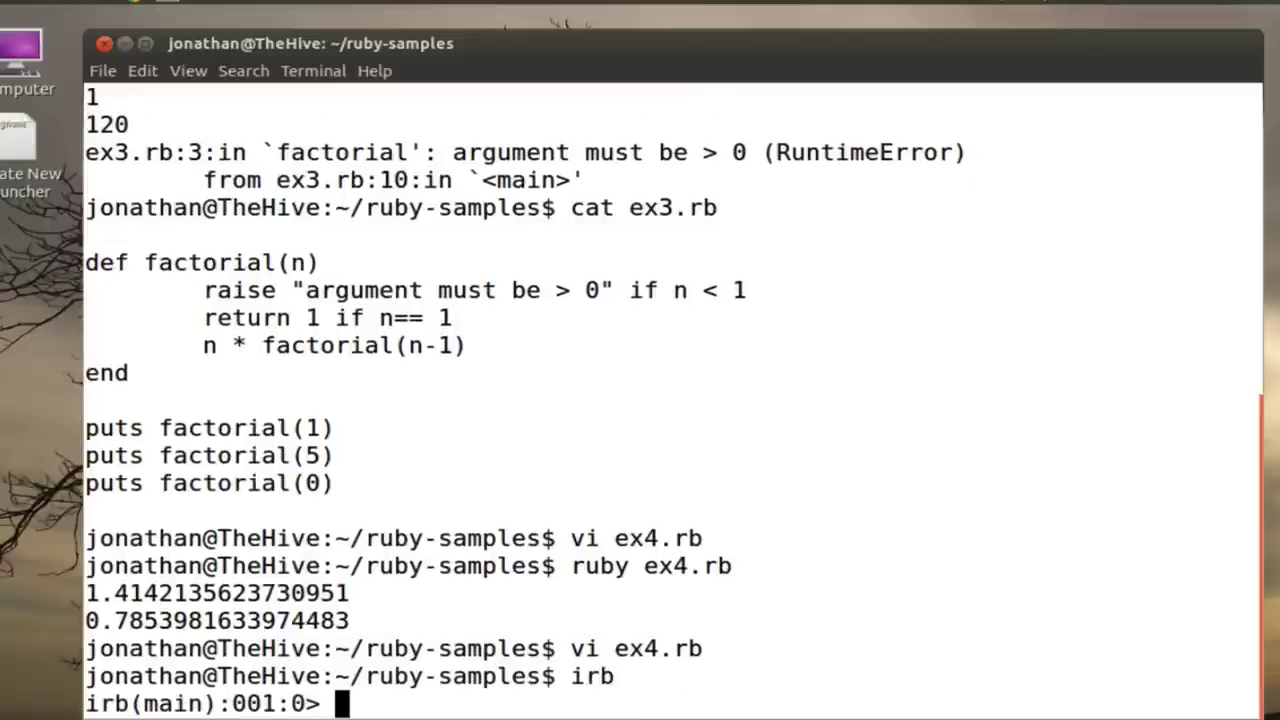
pyautogui.click(142, 70)
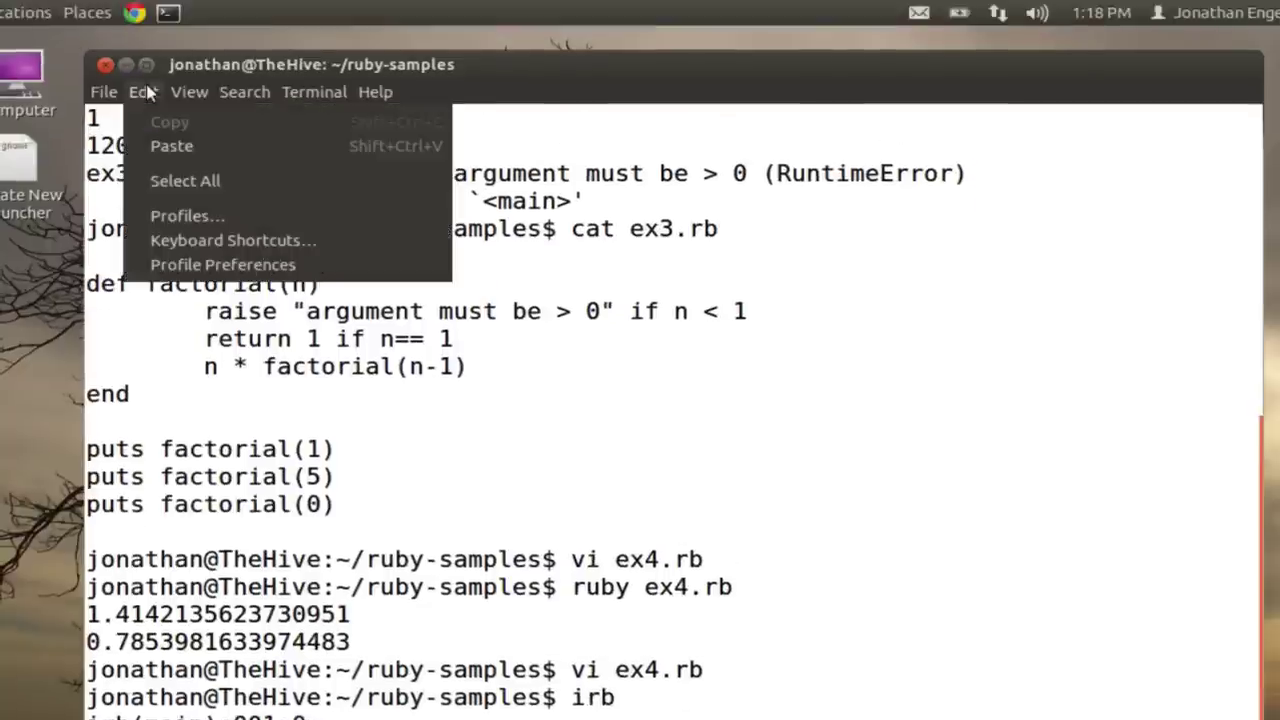
pyautogui.click(171, 146)
pyautogui.scroll(10, 350, 400)
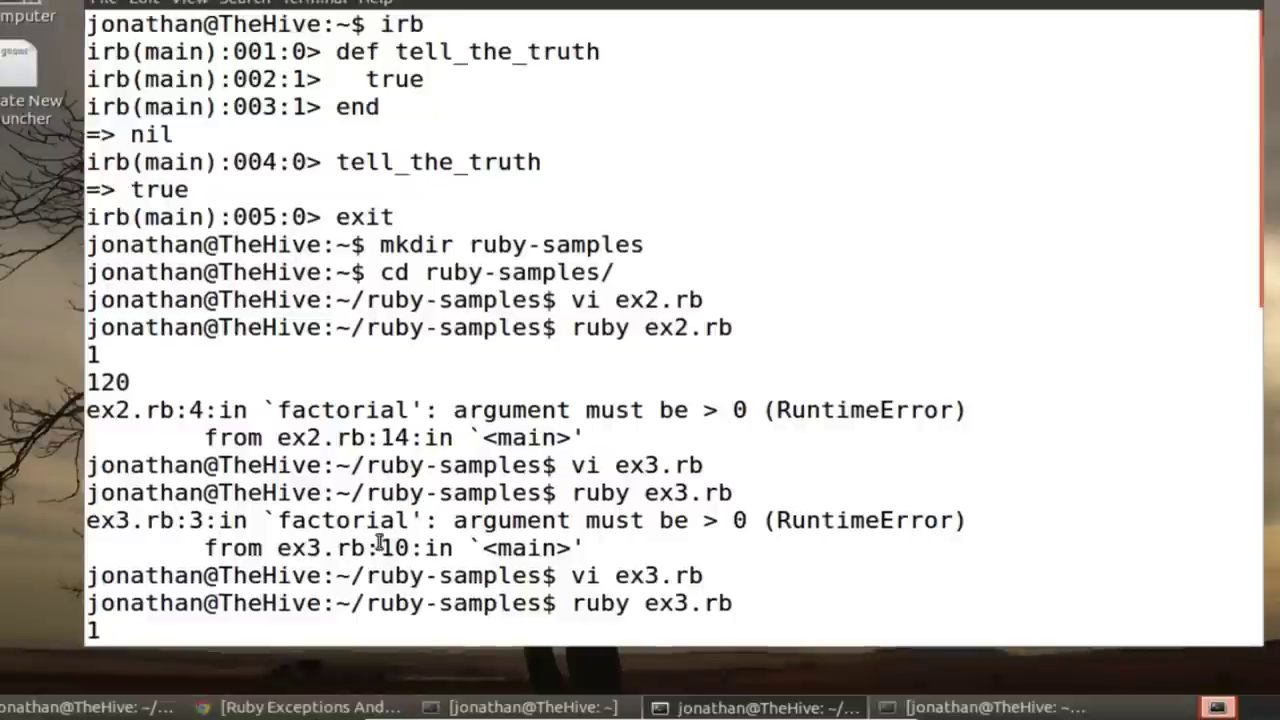
pyautogui.scroll(-10, 380, 545)
pyautogui.press('Return')
pyautogui.press('Return')
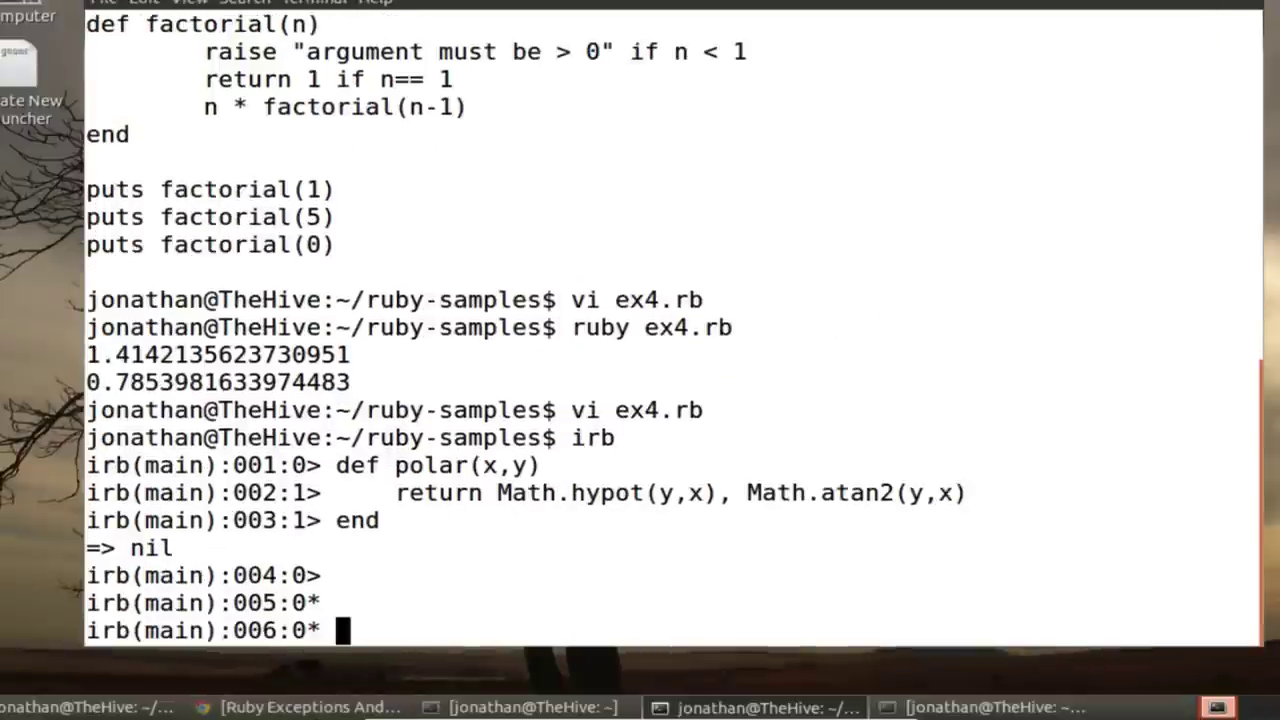
pyautogui.write('polar(1,1)')
# Evaluate polar(1,1) and puts polar(1,1), then quit irb
pyautogui.press('Return')
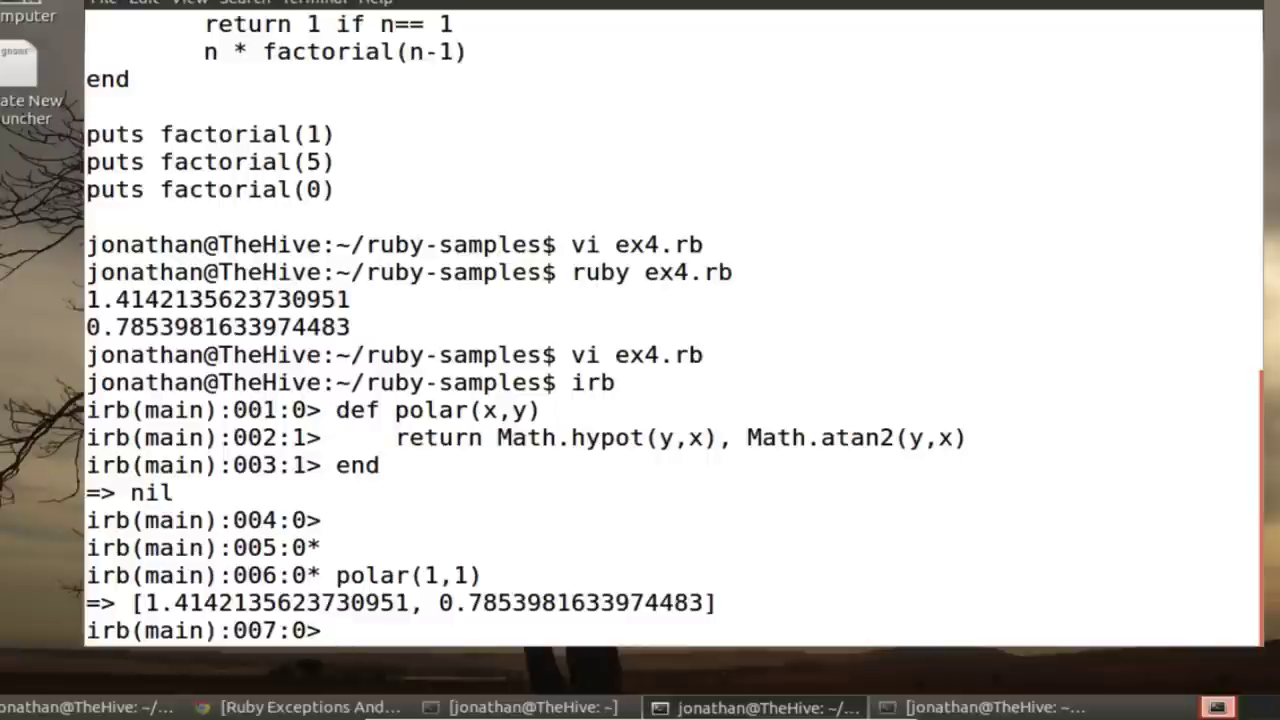
pyautogui.write('puts')
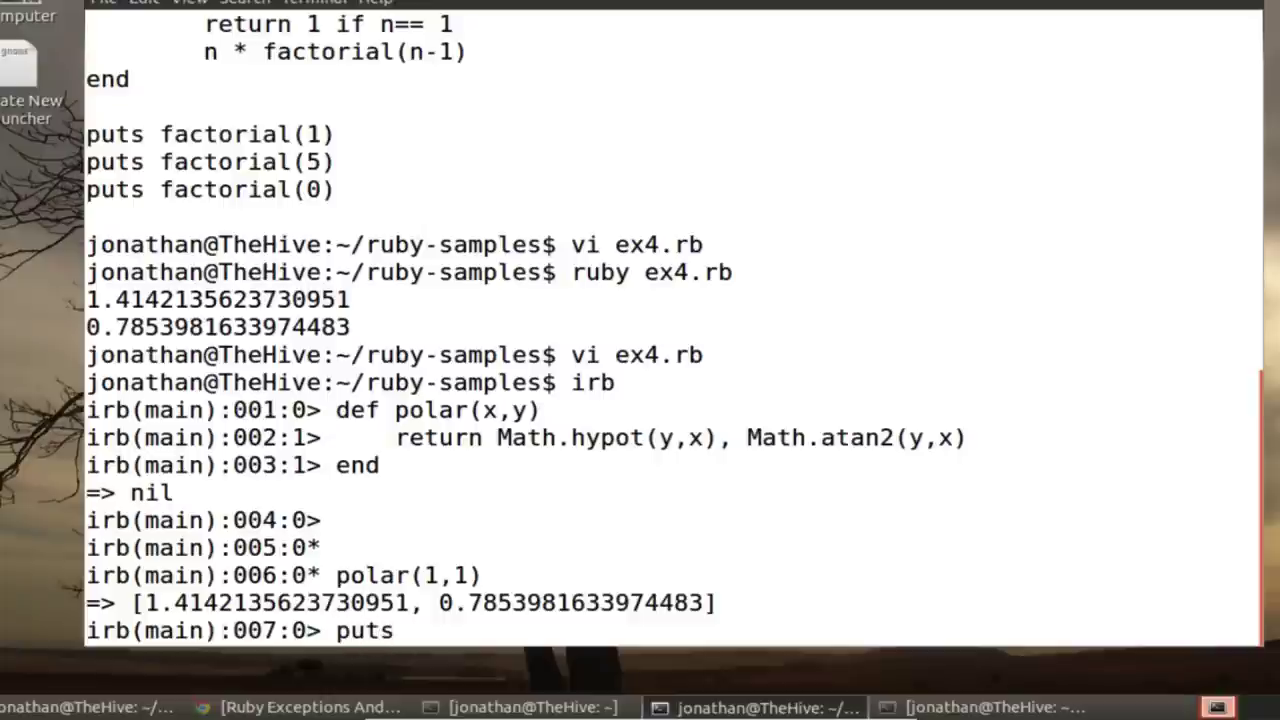
pyautogui.write(' polar(1,1)')
pyautogui.press('Return')
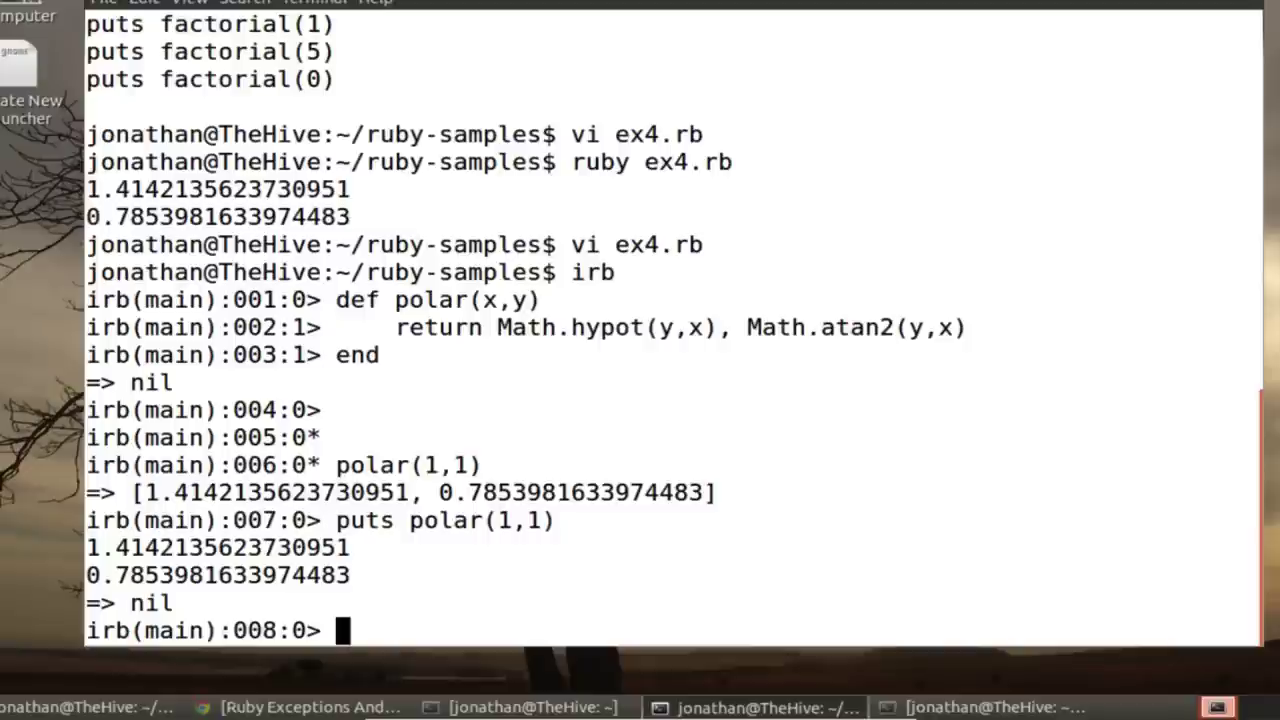
pyautogui.write('quit')
pyautogui.press('Return')
pyautogui.write('vi ex')
pyautogui.write('4')
pyautogui.write('.r')
pyautogui.write('b')
# Write ex5.rb with def cartesian(magnitude, angle) returning magnitude times Math.cos and Math.sin of angle
pyautogui.press('Return')
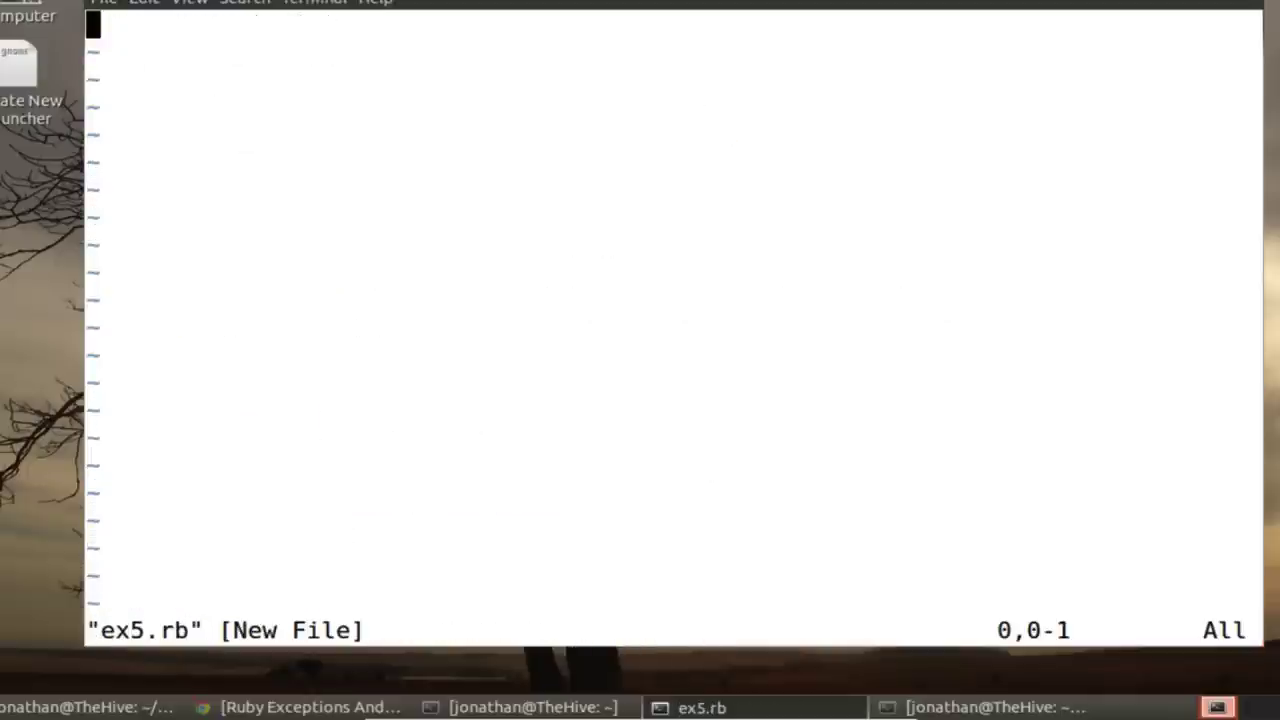
pyautogui.press('i')
pyautogui.press('Return')
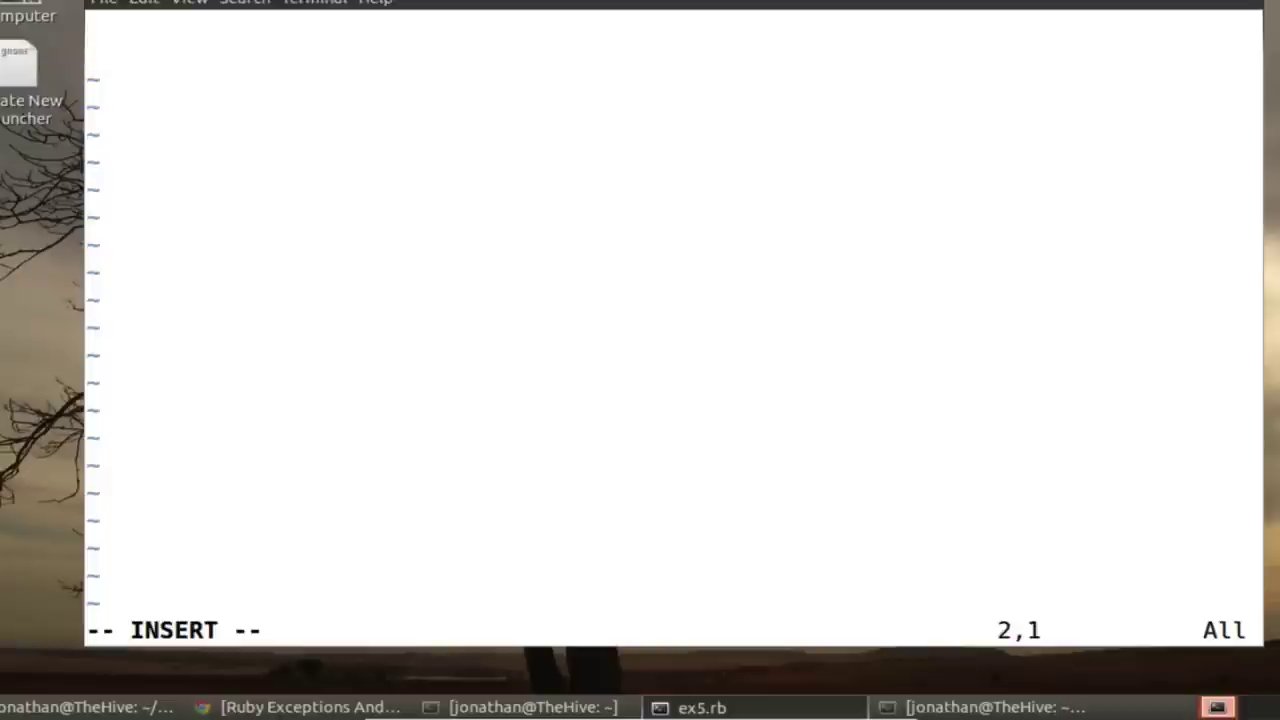
pyautogui.write('def ca')
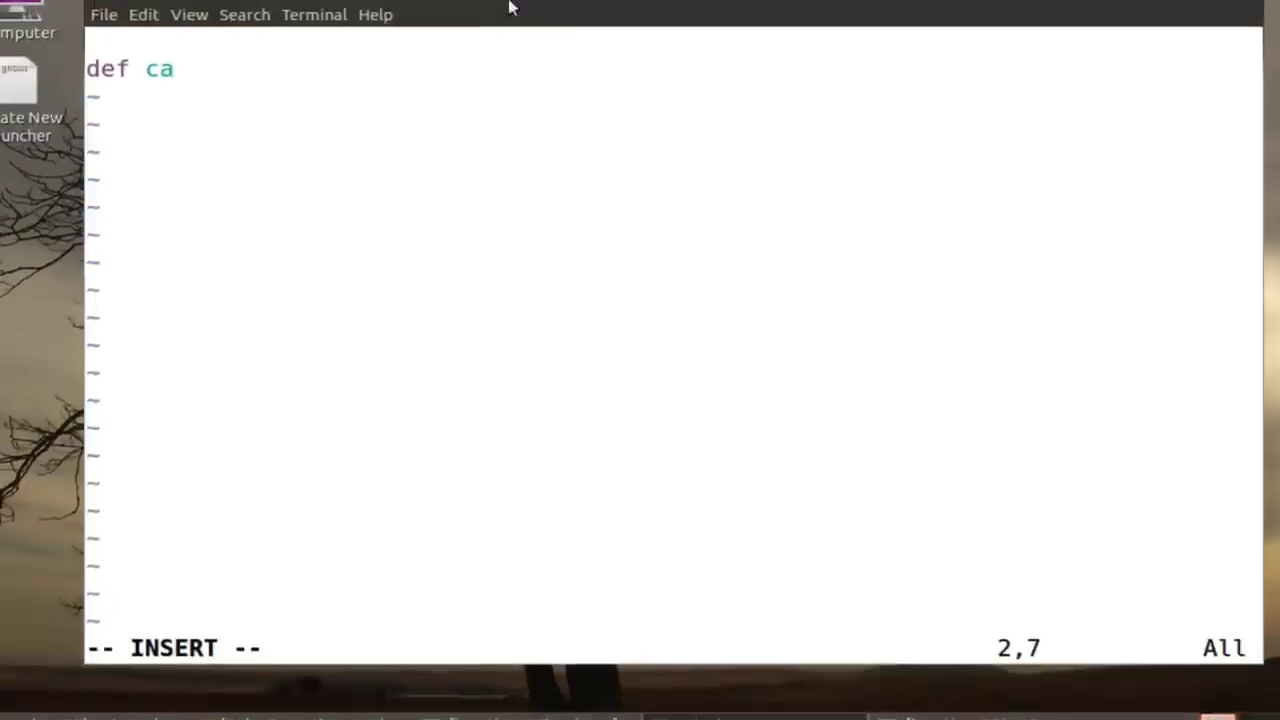
pyautogui.write('tesi')
pyautogui.press('BackSpace')
pyautogui.press('BackSpace')
pyautogui.press('BackSpace')
pyautogui.write('rtesian(')
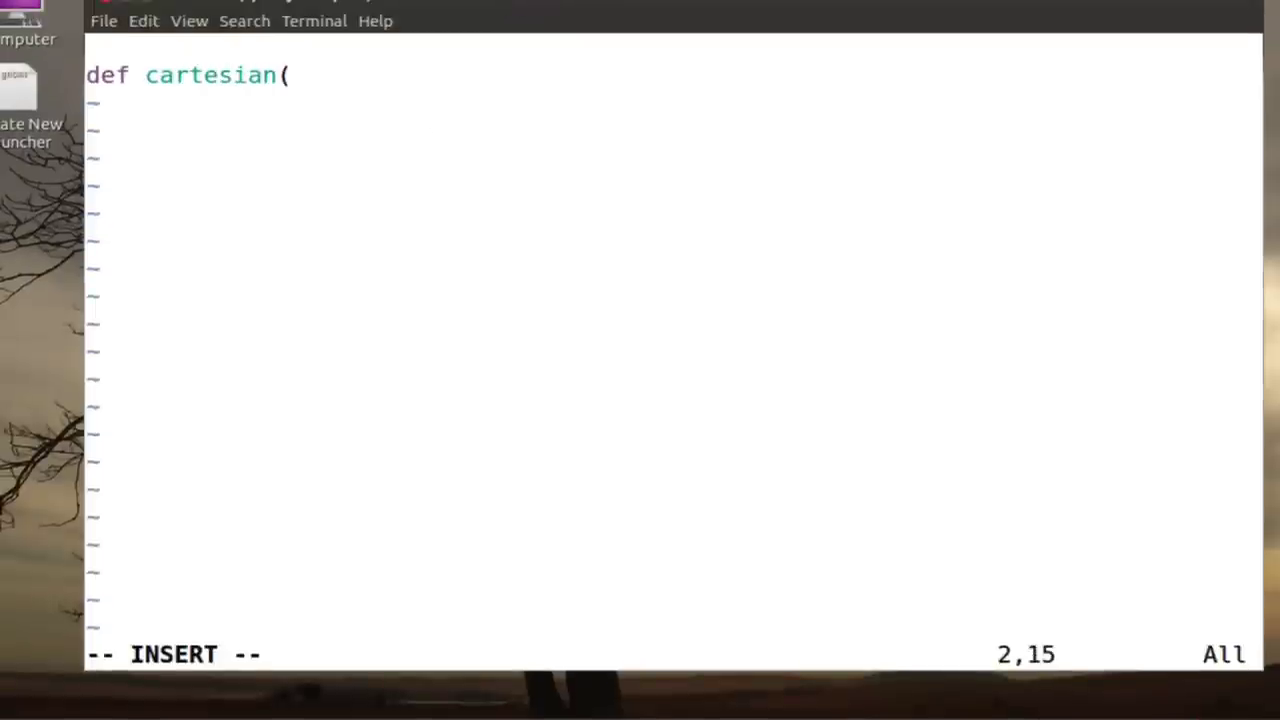
pyautogui.write('magnitude, angle)')
pyautogui.press('Return')
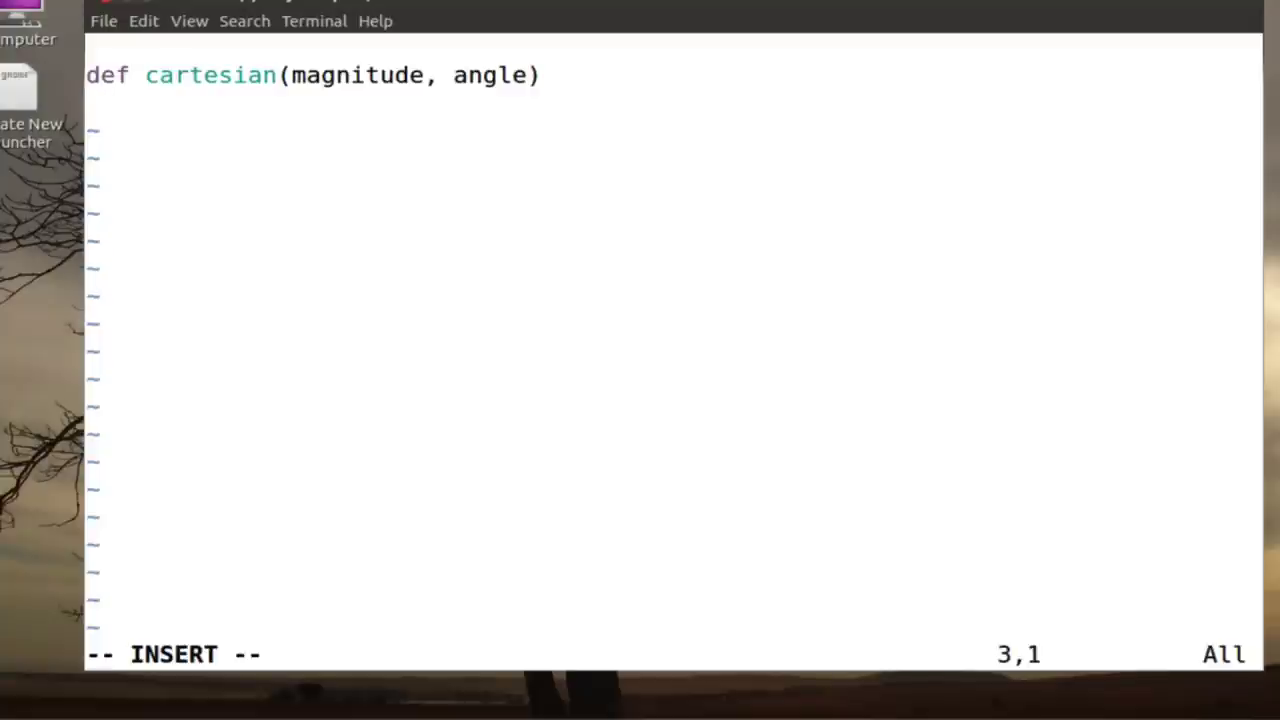
pyautogui.press('Tab')
pyautogui.write('[')
pyautogui.write('ma')
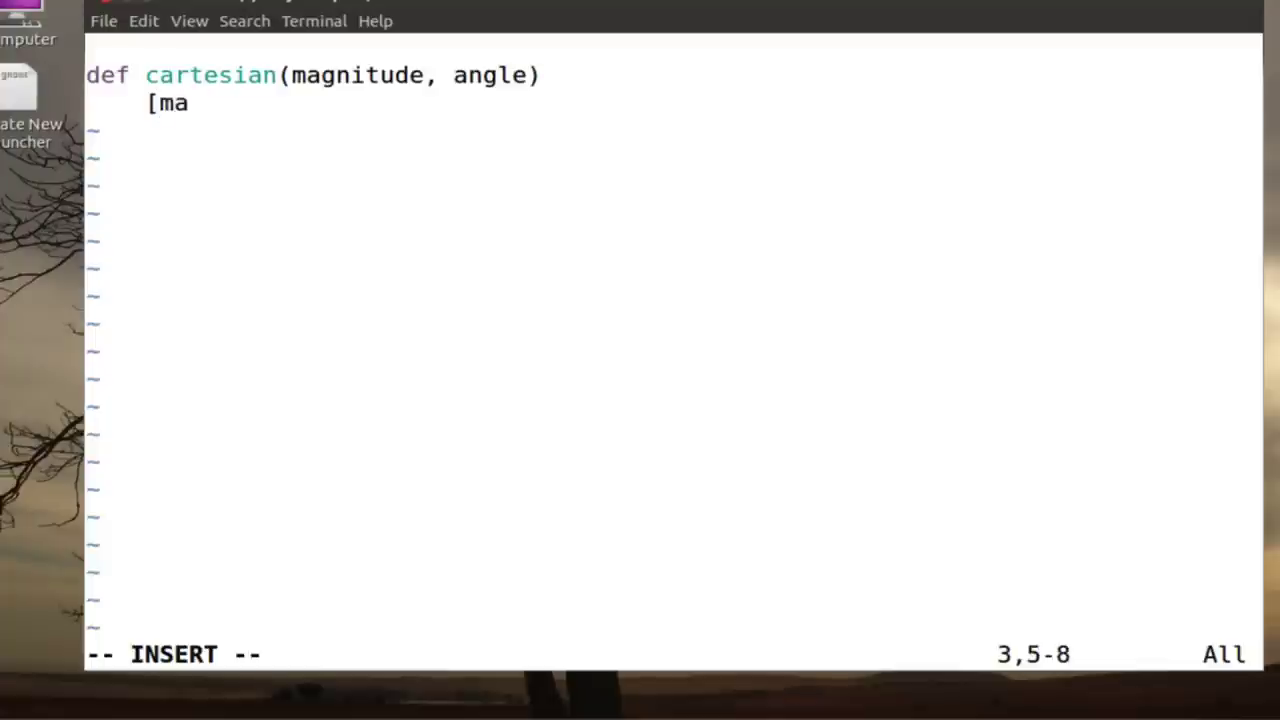
pyautogui.write('gnitude * Math.cos(')
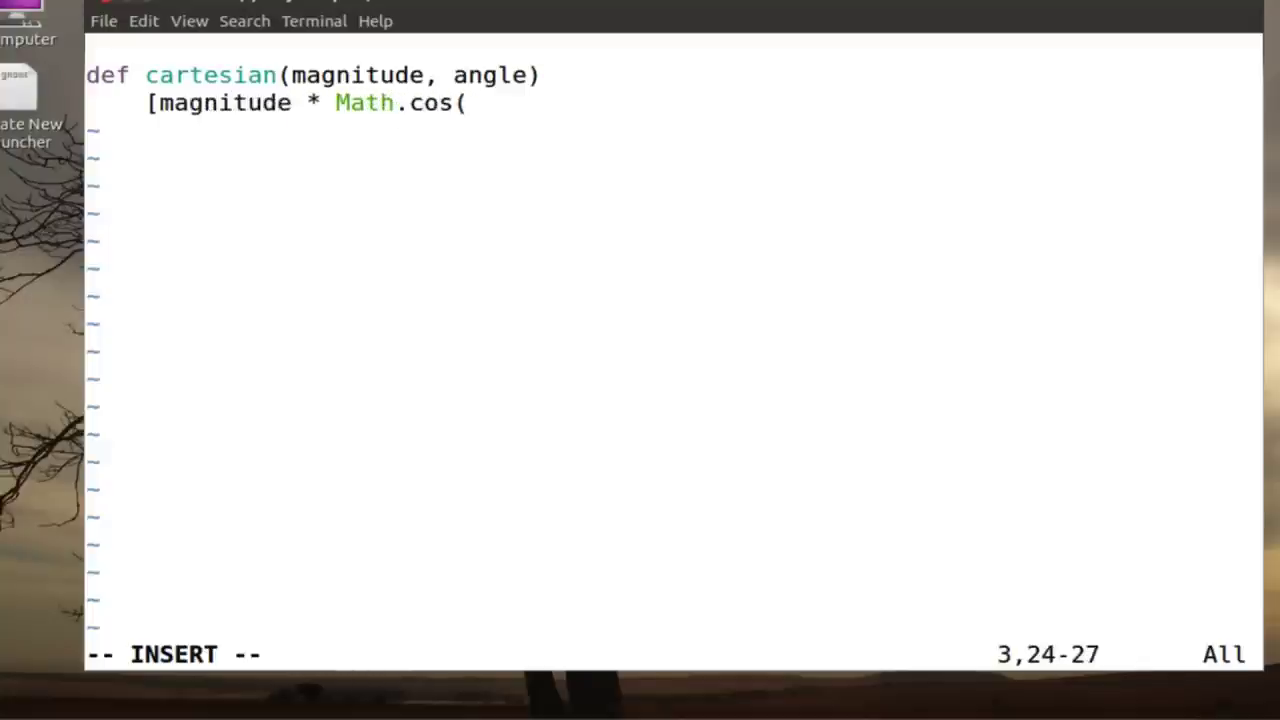
pyautogui.write('angle), magntitud')
pyautogui.press('BackSpace')
pyautogui.press('BackSpace')
pyautogui.press('BackSpace')
pyautogui.press('BackSpace')
pyautogui.press('BackSpace')
pyautogui.write('itude')
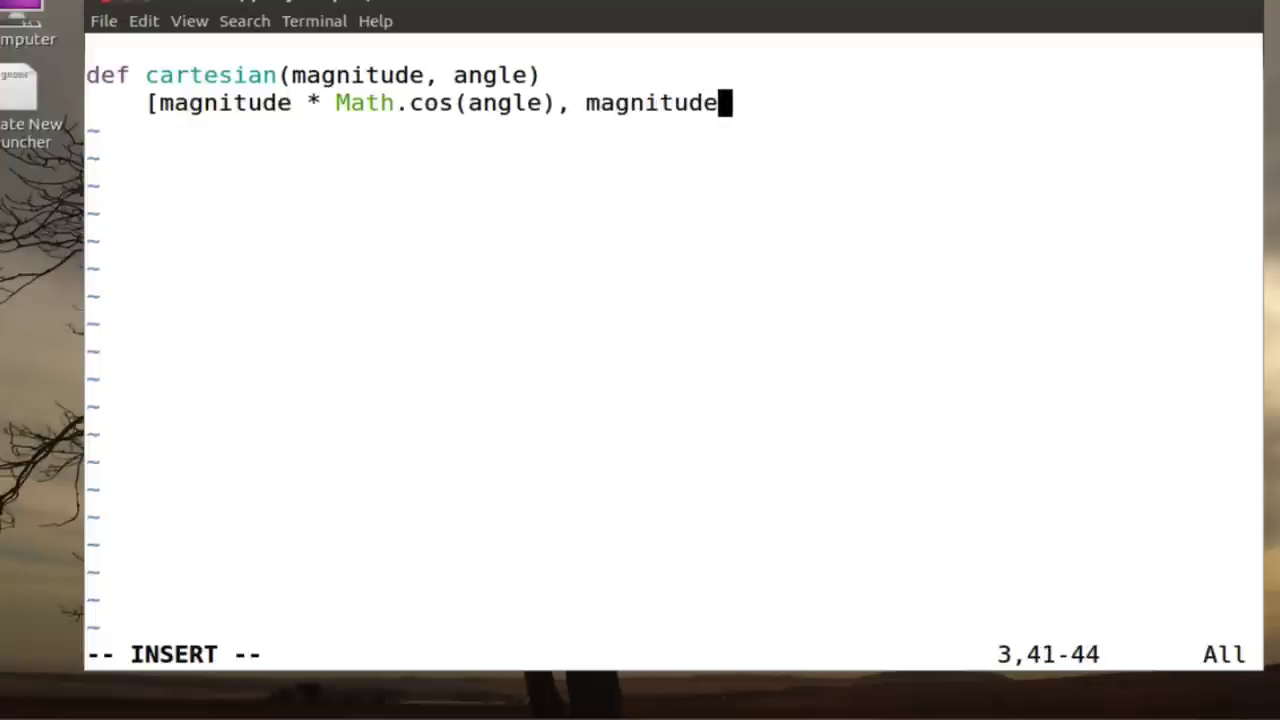
pyautogui.write(' * Math.sin(angle)')
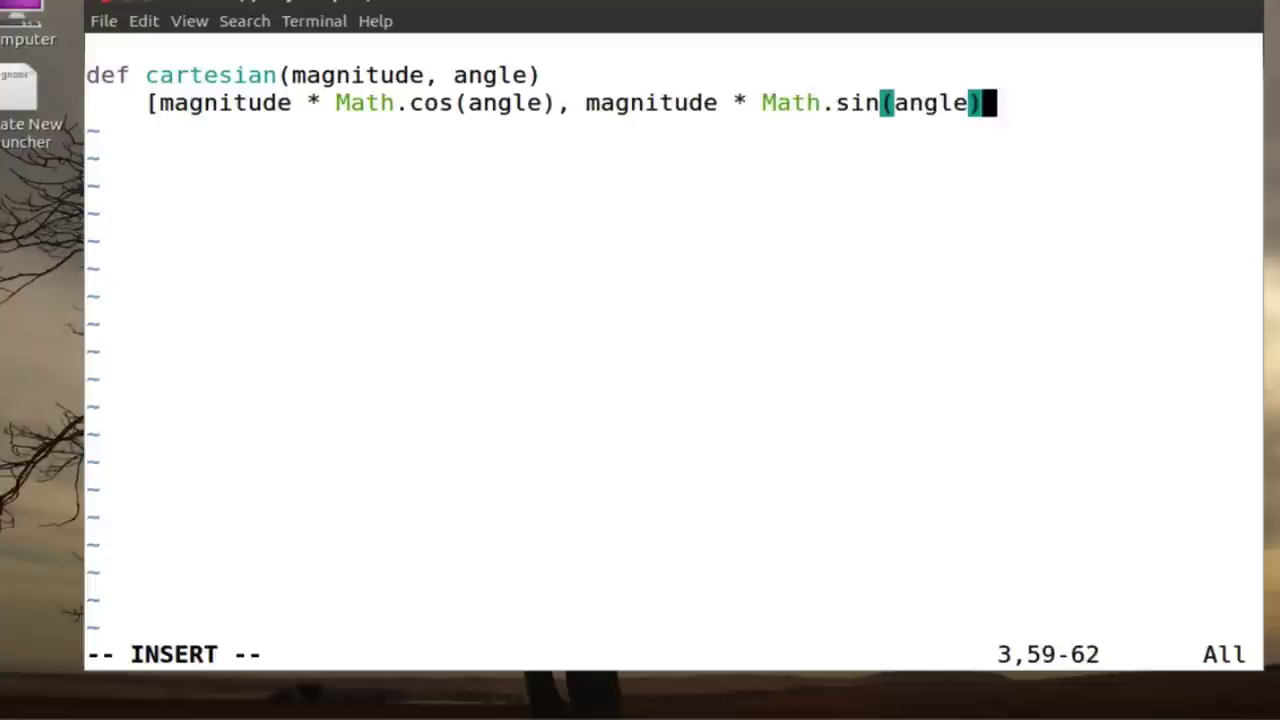
pyautogui.write(']')
pyautogui.press('Return')
pyautogui.write('end')
pyautogui.press('Return')
pyautogui.press('Return')
pyautogui.write('`')
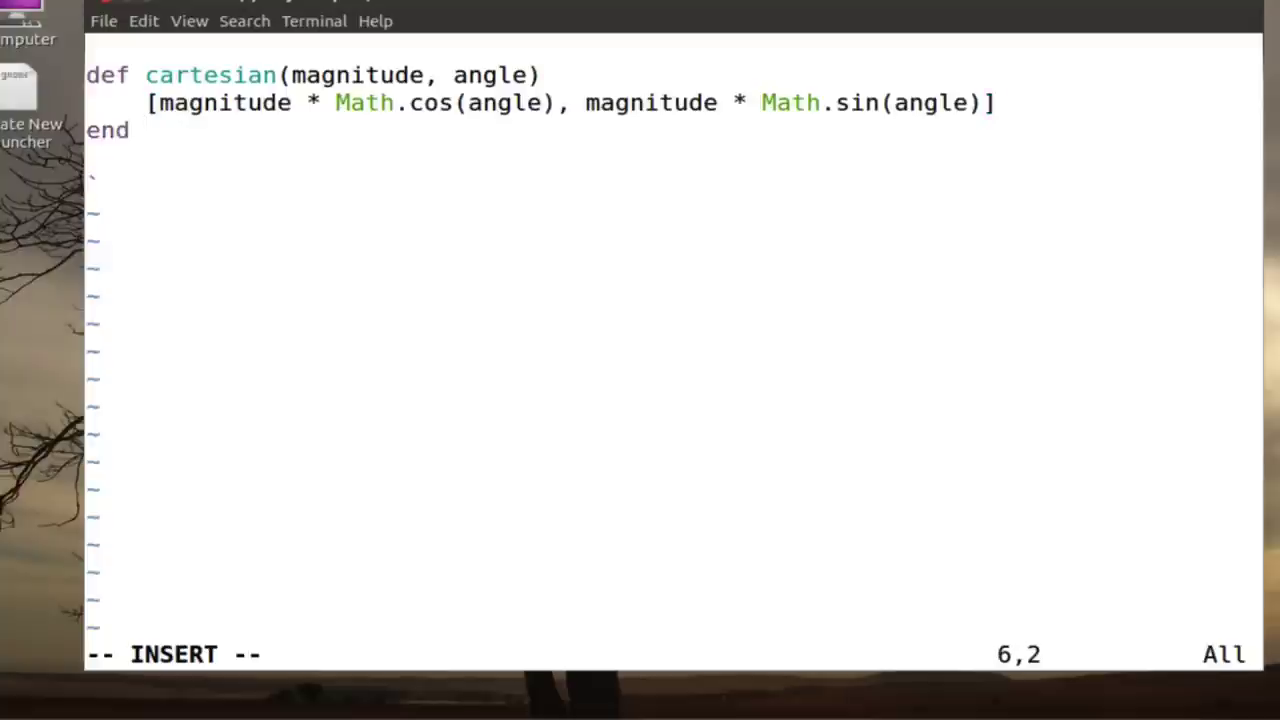
pyautogui.press('BackSpace')
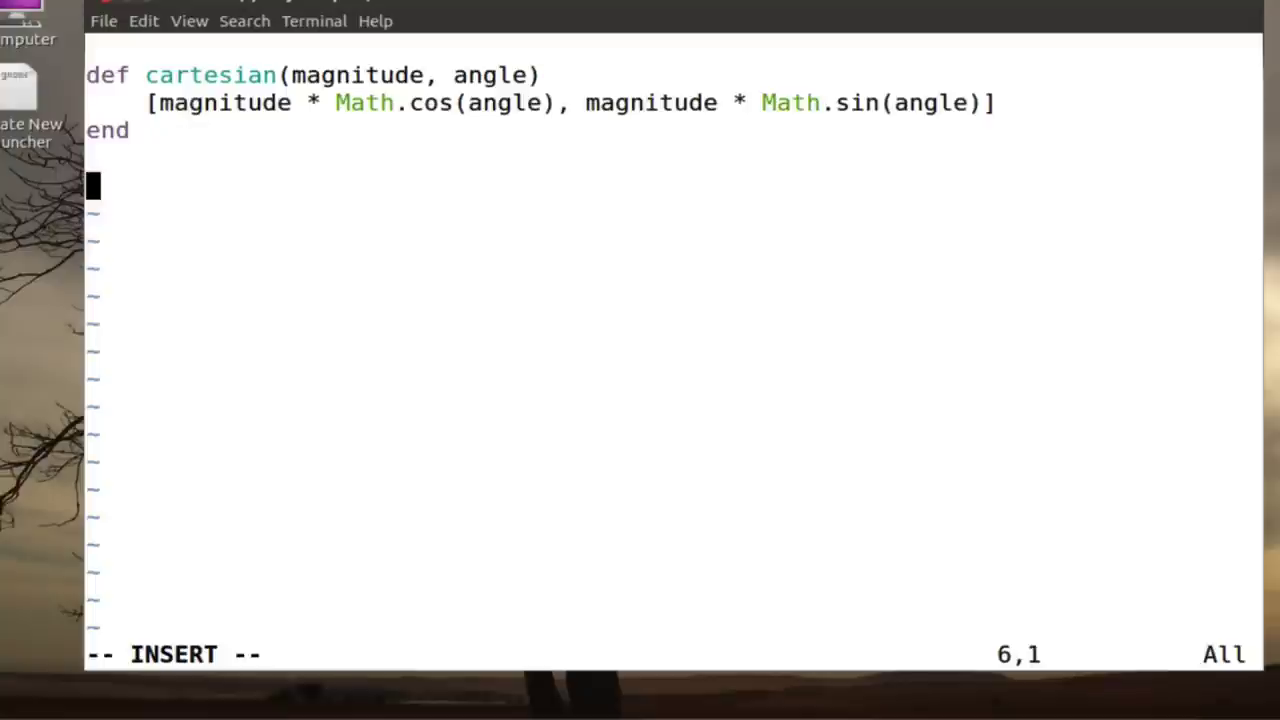
# Read ex4.rb's contents into ex5.rb and add lines x = 1 and y = 1
pyautogui.press('Escape')
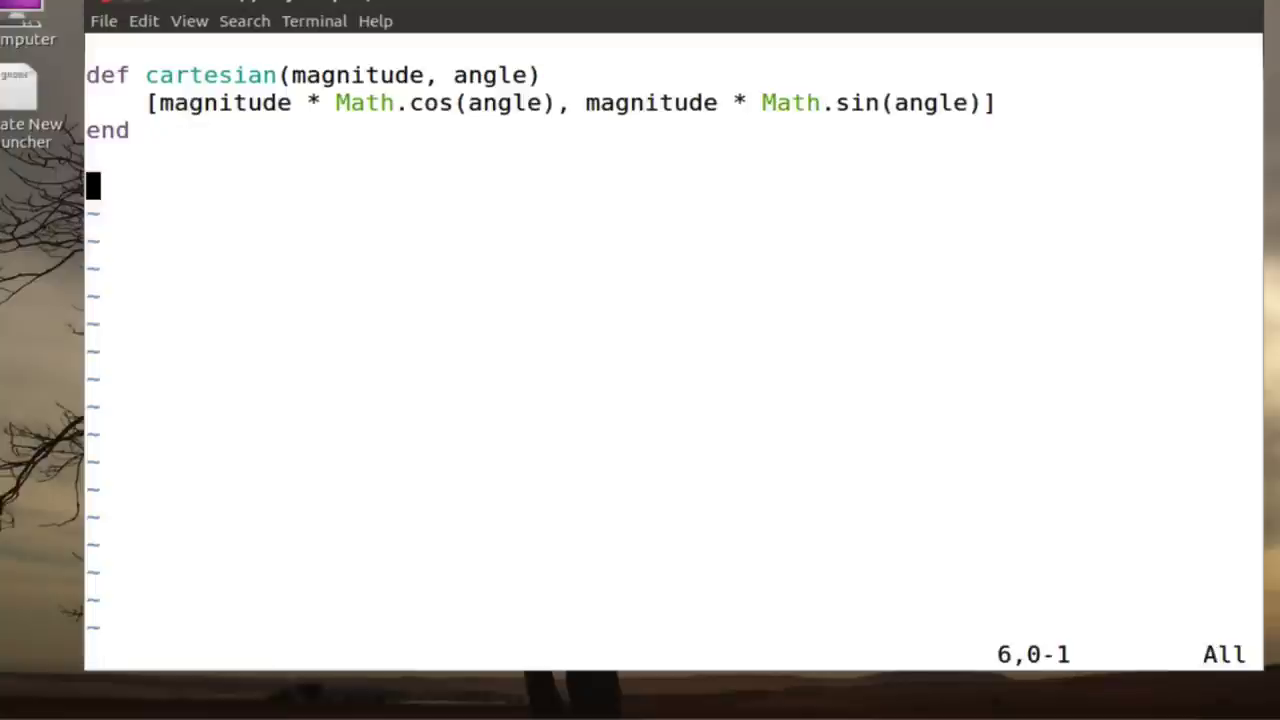
pyautogui.write(':r')
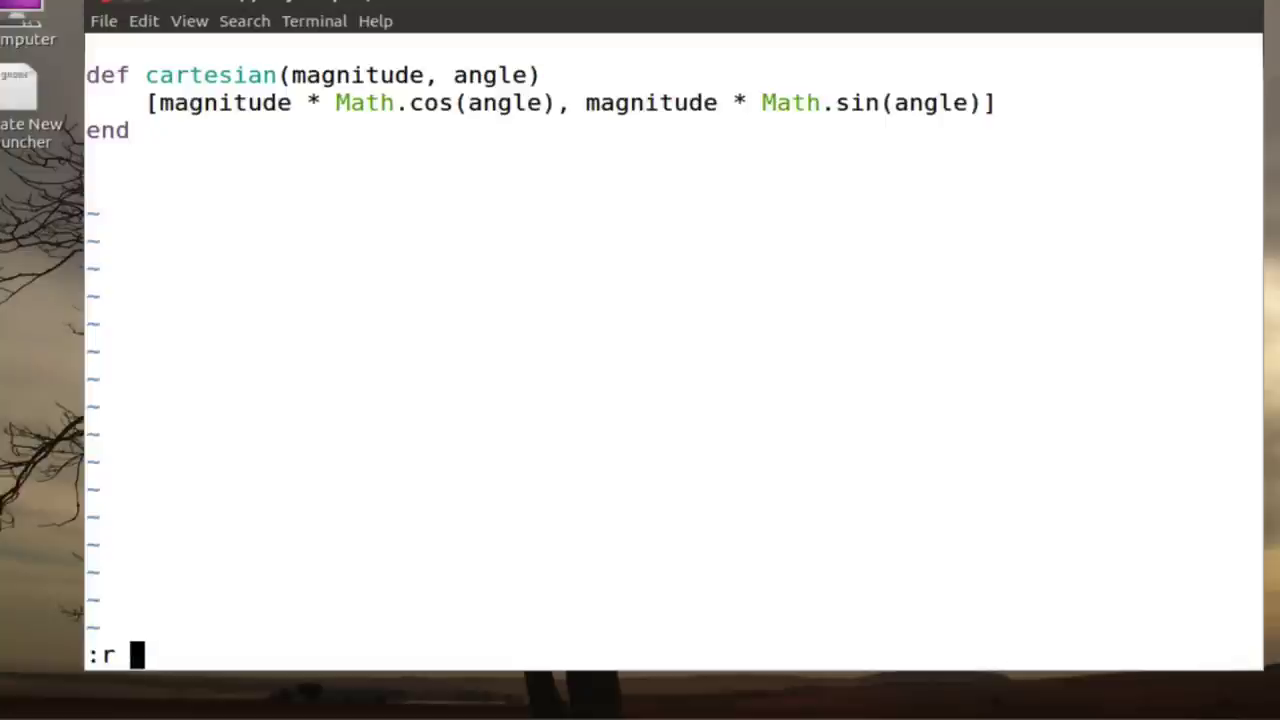
pyautogui.write(' ex4.rb')
pyautogui.press('Return')
pyautogui.write('kdd')
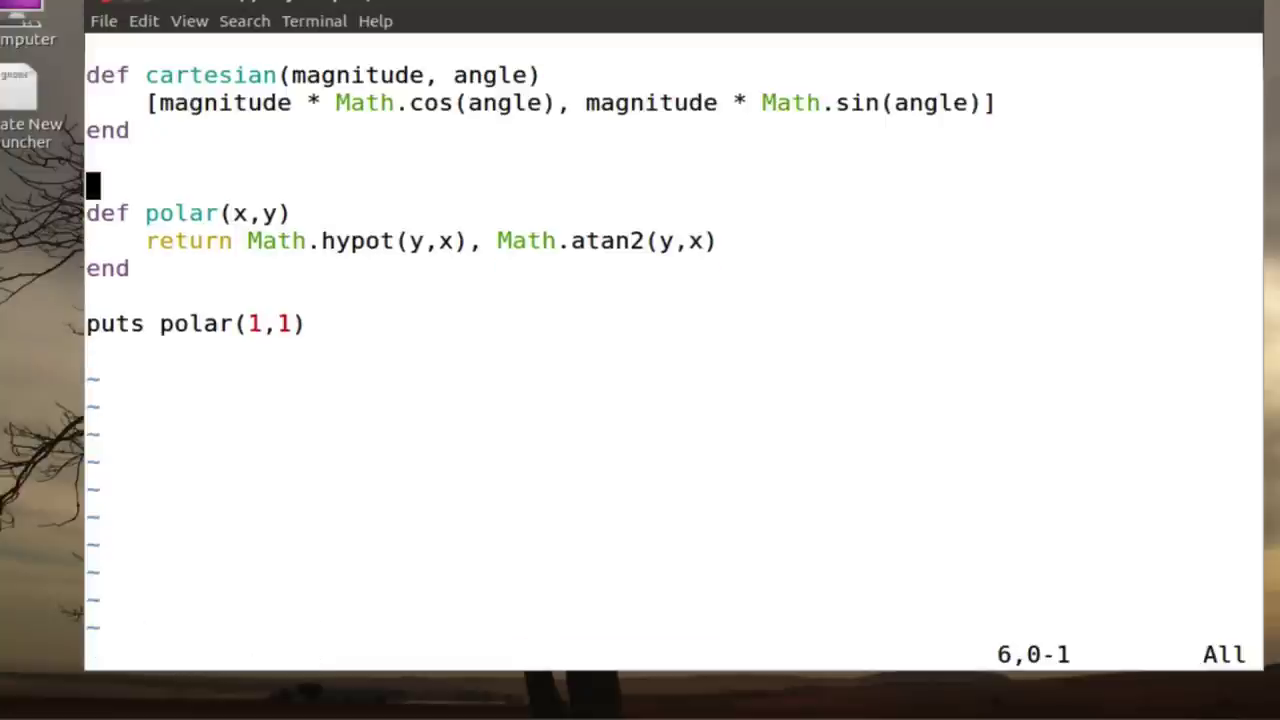
pyautogui.write('dd')
pyautogui.press('j')
pyautogui.press('j')
pyautogui.press('j')
pyautogui.press('j')
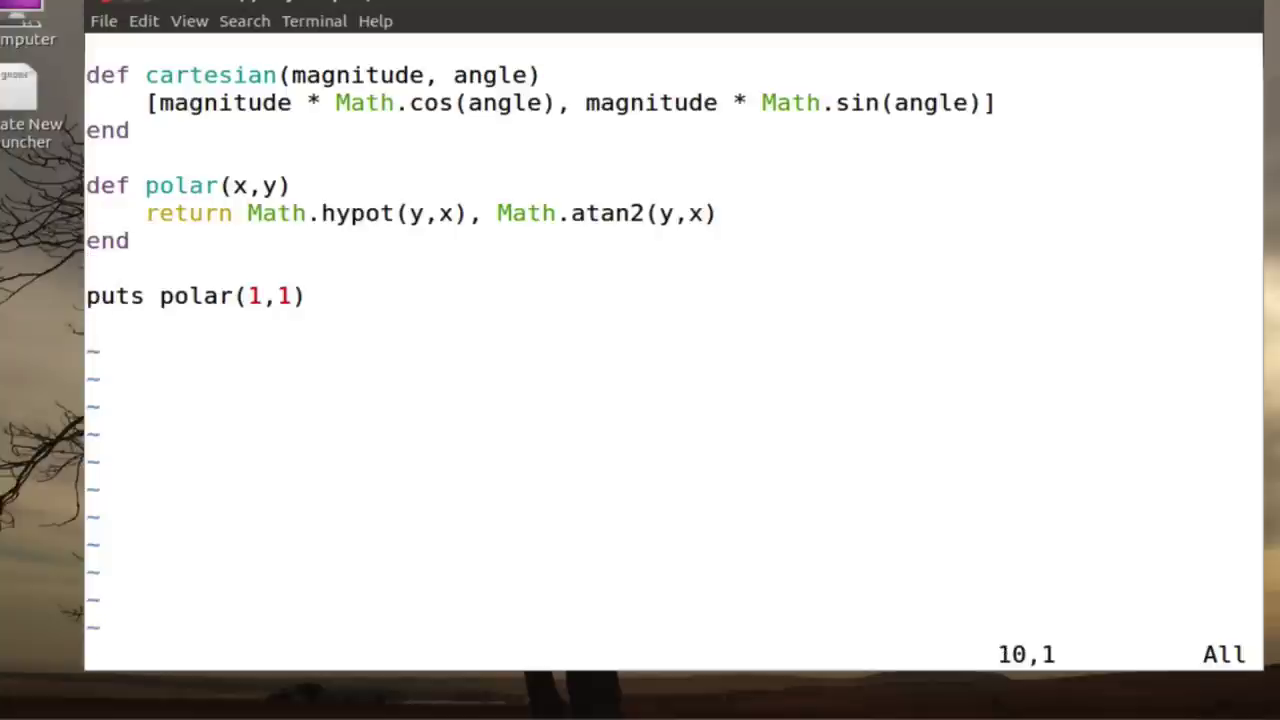
pyautogui.write('kox,y')
pyautogui.press('BackSpace')
pyautogui.press('BackSpace')
pyautogui.write('= ')
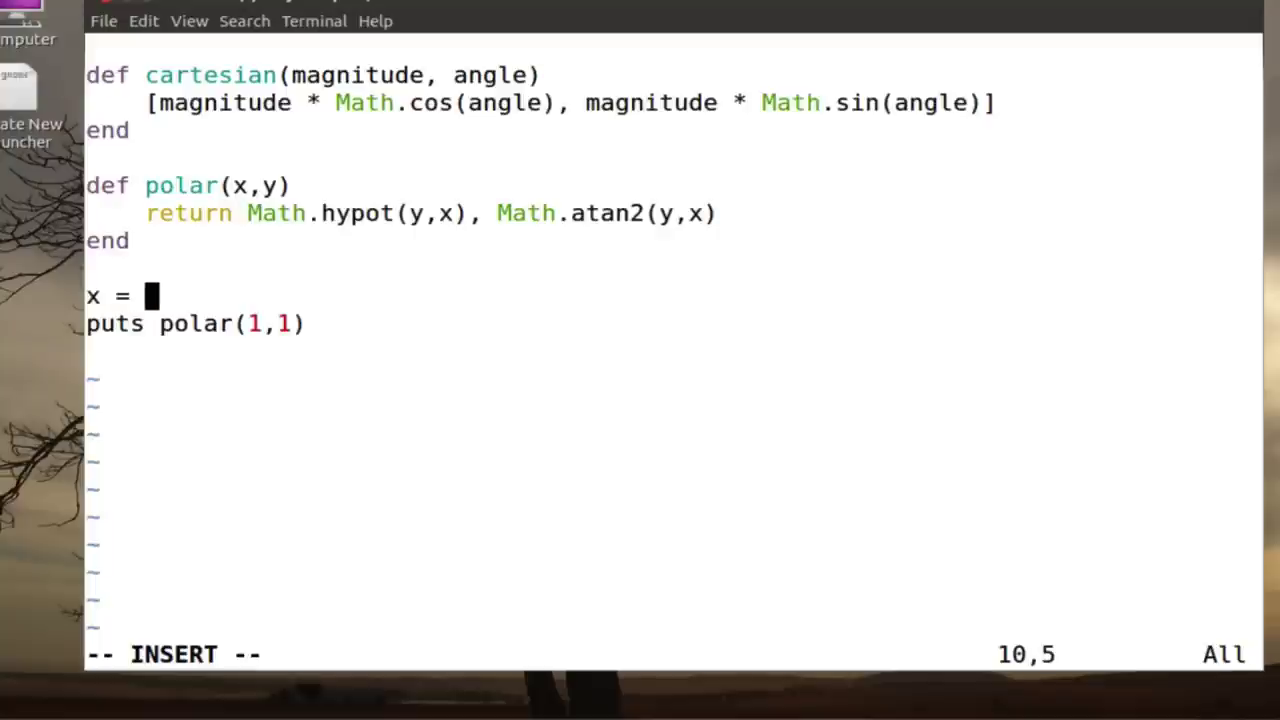
pyautogui.write('1')
pyautogui.press('Return')
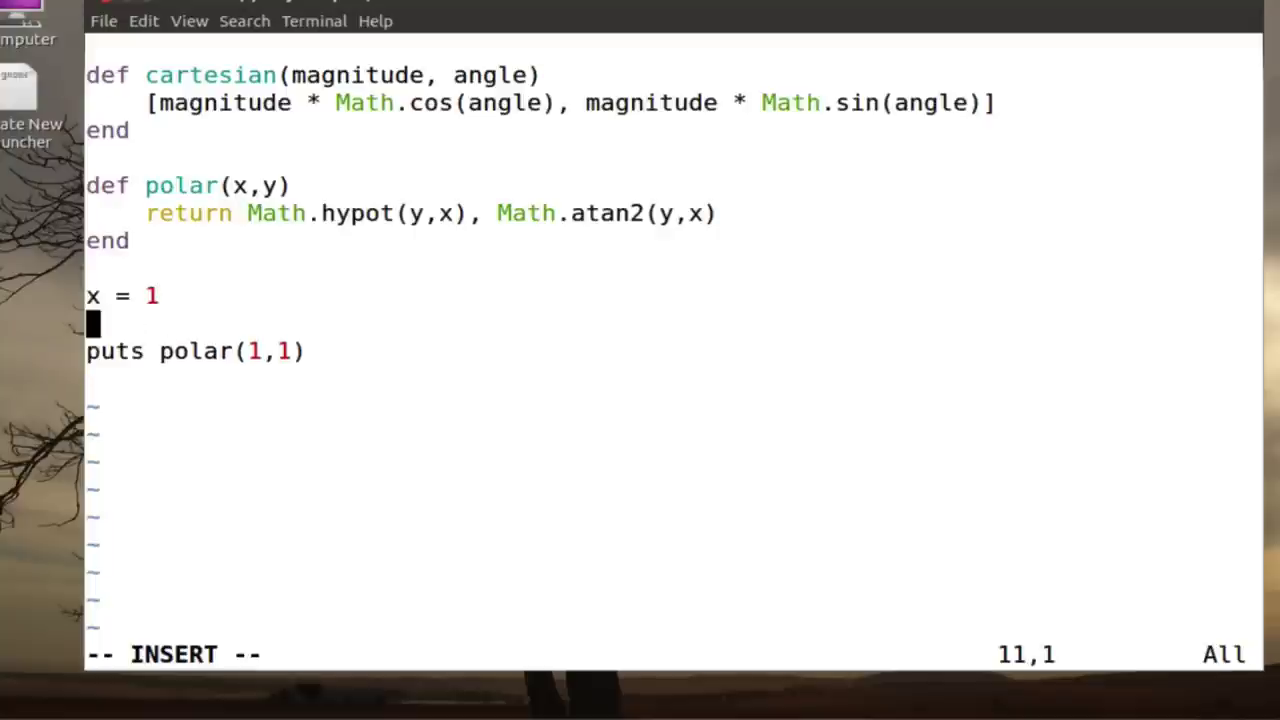
pyautogui.write('y = 1')
pyautogui.press('Escape')
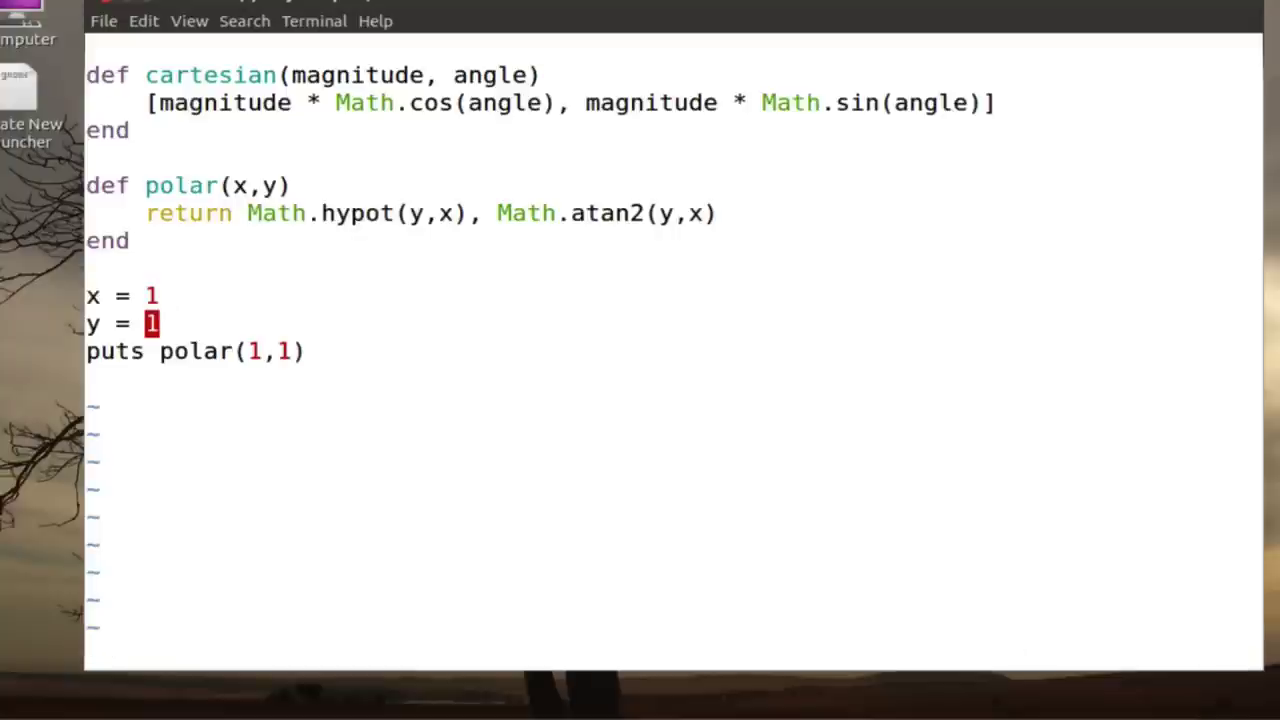
# Replace the puts polar(1,1) line with distance,theta = polar(x,y)
pyautogui.press('j')
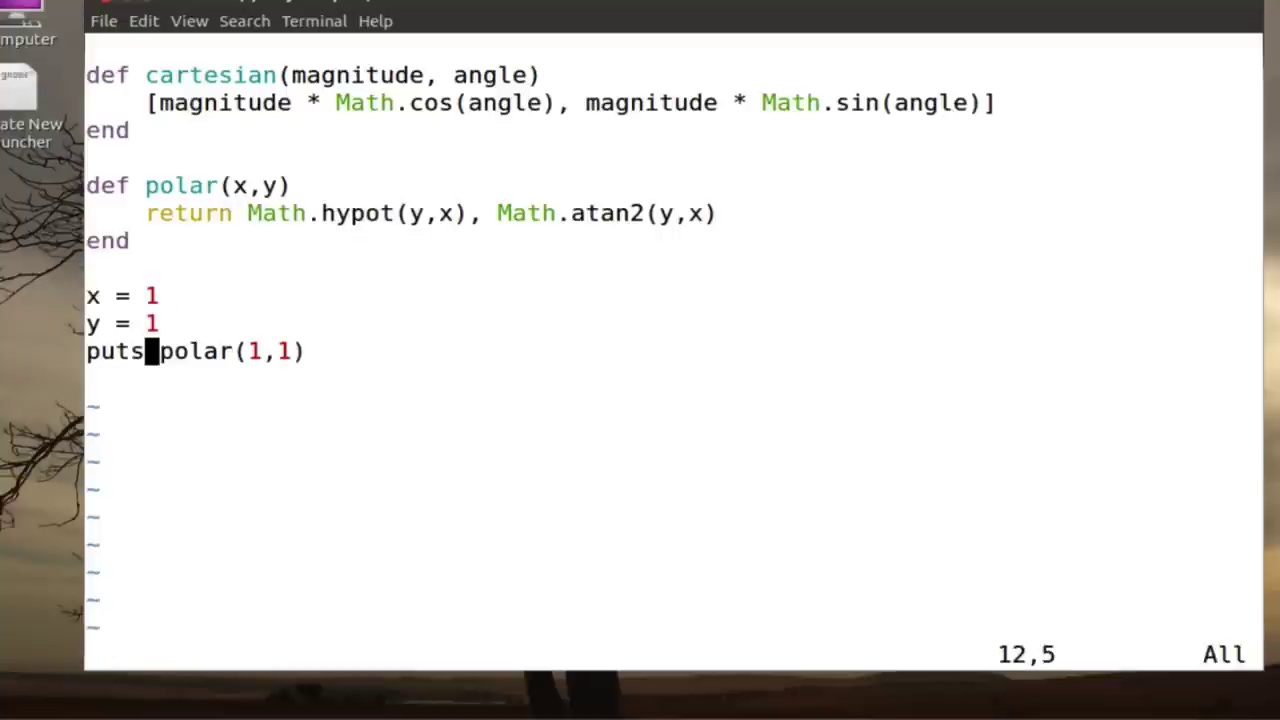
pyautogui.press('h')
pyautogui.press('h')
pyautogui.press('h')
pyautogui.press('h')
pyautogui.write('ipo')
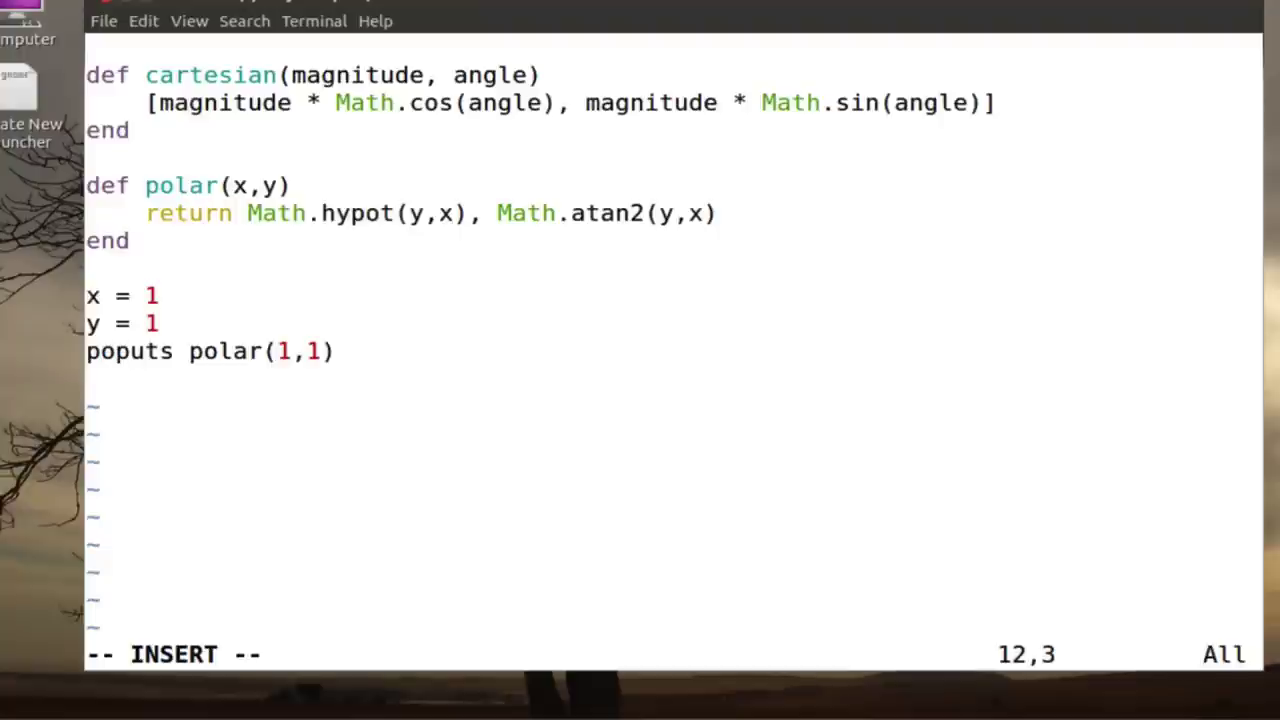
pyautogui.write('lar,')
pyautogui.press('BackSpace')
pyautogui.press('BackSpace')
pyautogui.press('BackSpace')
pyautogui.press('BackSpace')
pyautogui.press('BackSpace')
pyautogui.write('distance,the')
pyautogui.write('a')
pyautogui.press('BackSpace')
pyautogui.write('ta = ')
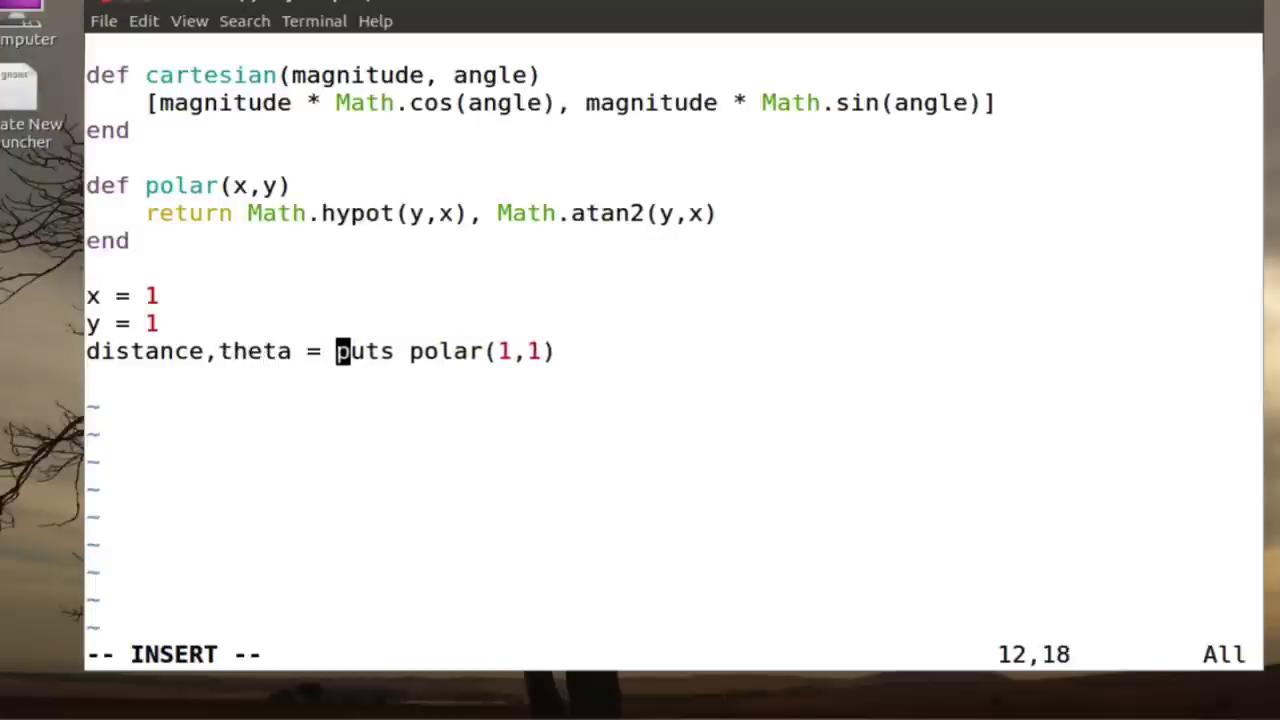
pyautogui.write('poloar')
pyautogui.press('BackSpace')
pyautogui.press('BackSpace')
pyautogui.press('BackSpace')
pyautogui.write('arp')
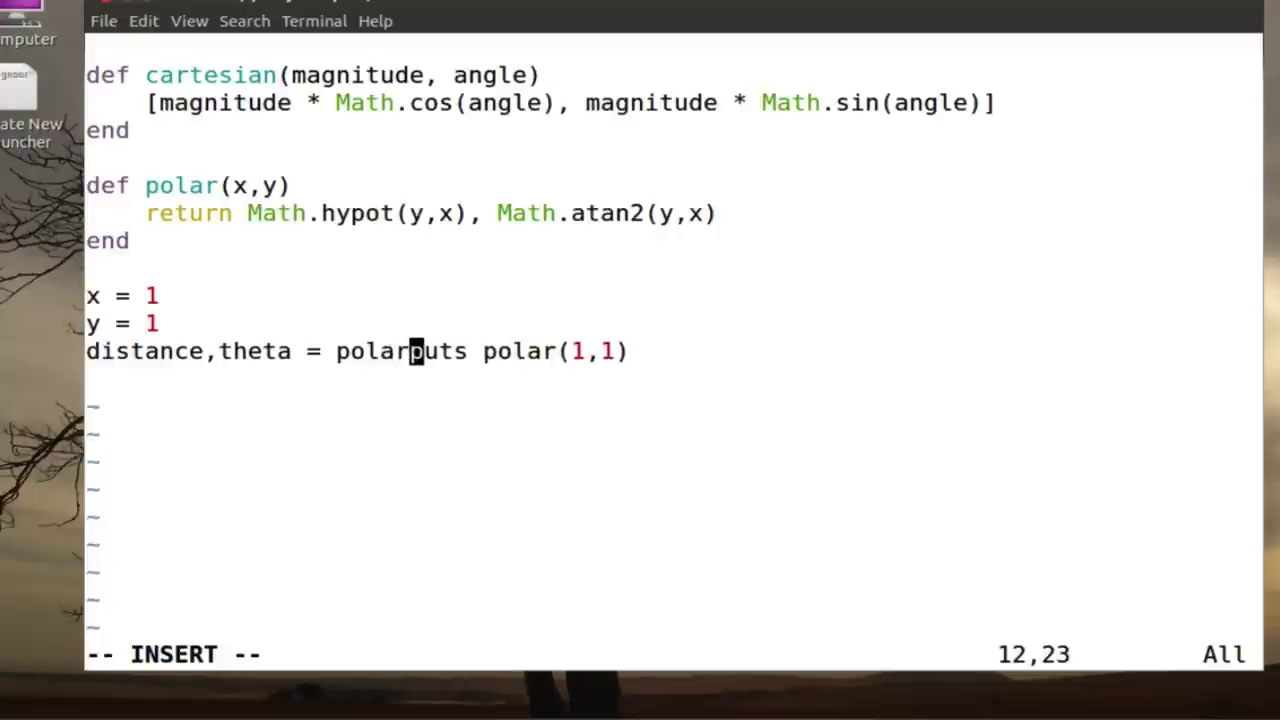
pyautogui.write('(1,x')
pyautogui.press('BackSpace')
pyautogui.press('BackSpace')
pyautogui.press('BackSpace')
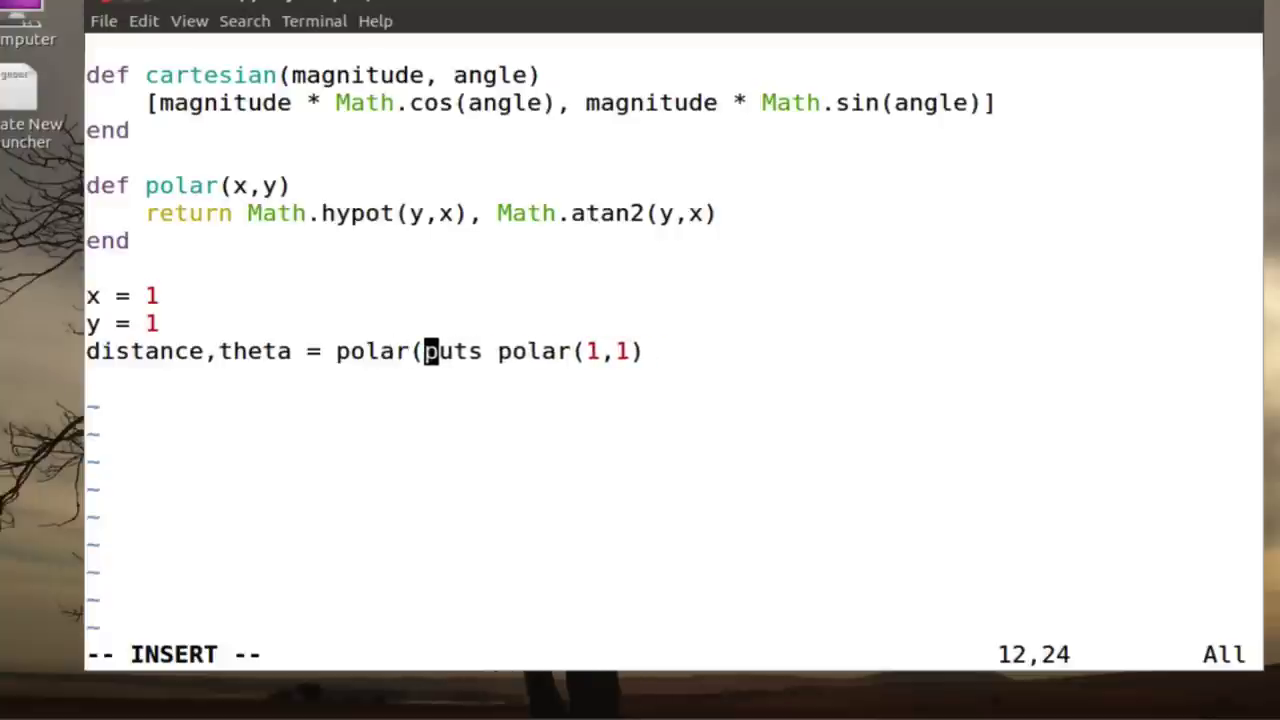
pyautogui.write('x,y)')
pyautogui.press('BackSpace')
pyautogui.press('Escape')
pyautogui.press('D')
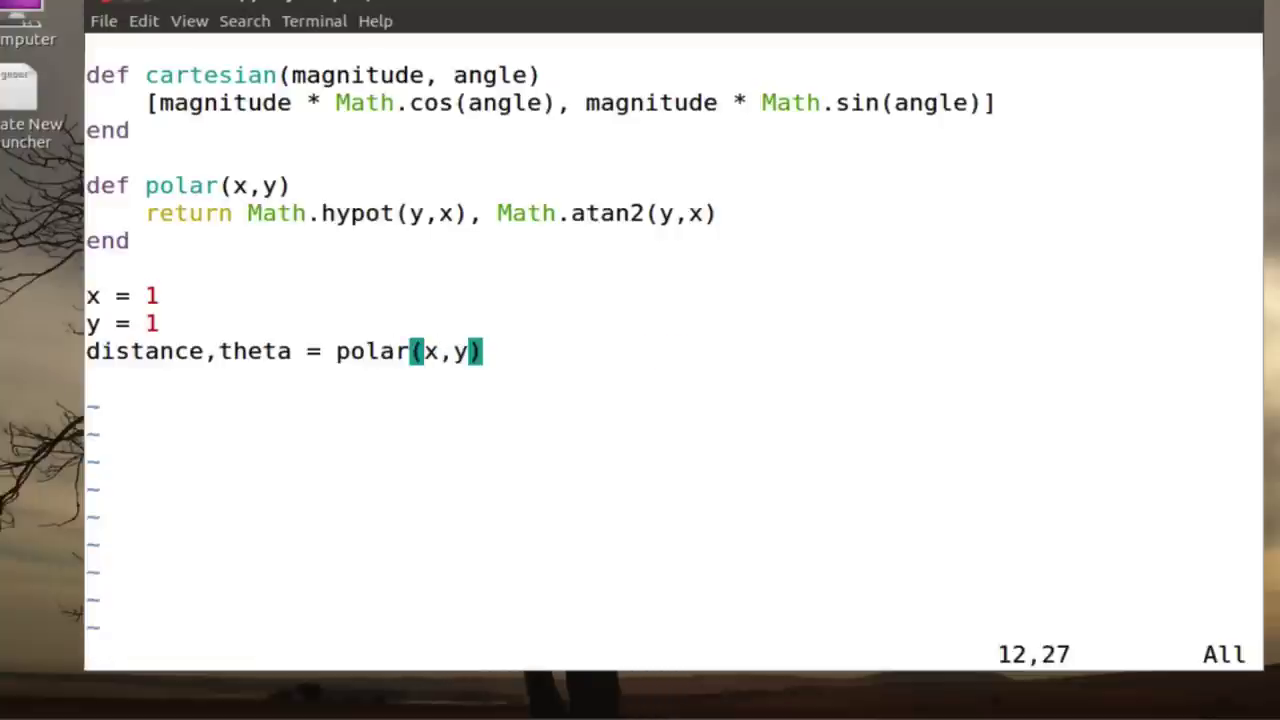
# Add the line x,y = cartesian(distance,theta) below the polar call
pyautogui.press('o')
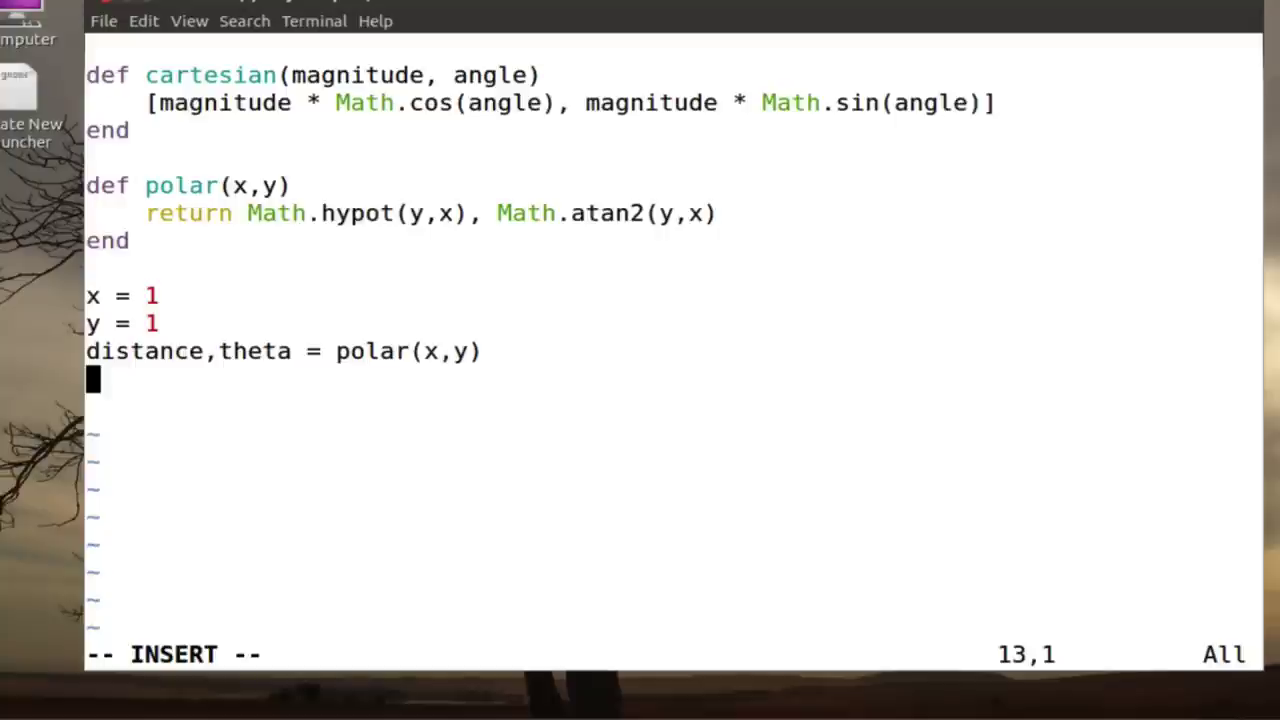
pyautogui.write('1')
pyautogui.press('BackSpace')
pyautogui.write('x')
pyautogui.write(',ty')
pyautogui.press('BackSpace')
pyautogui.press('BackSpace')
pyautogui.write('y')
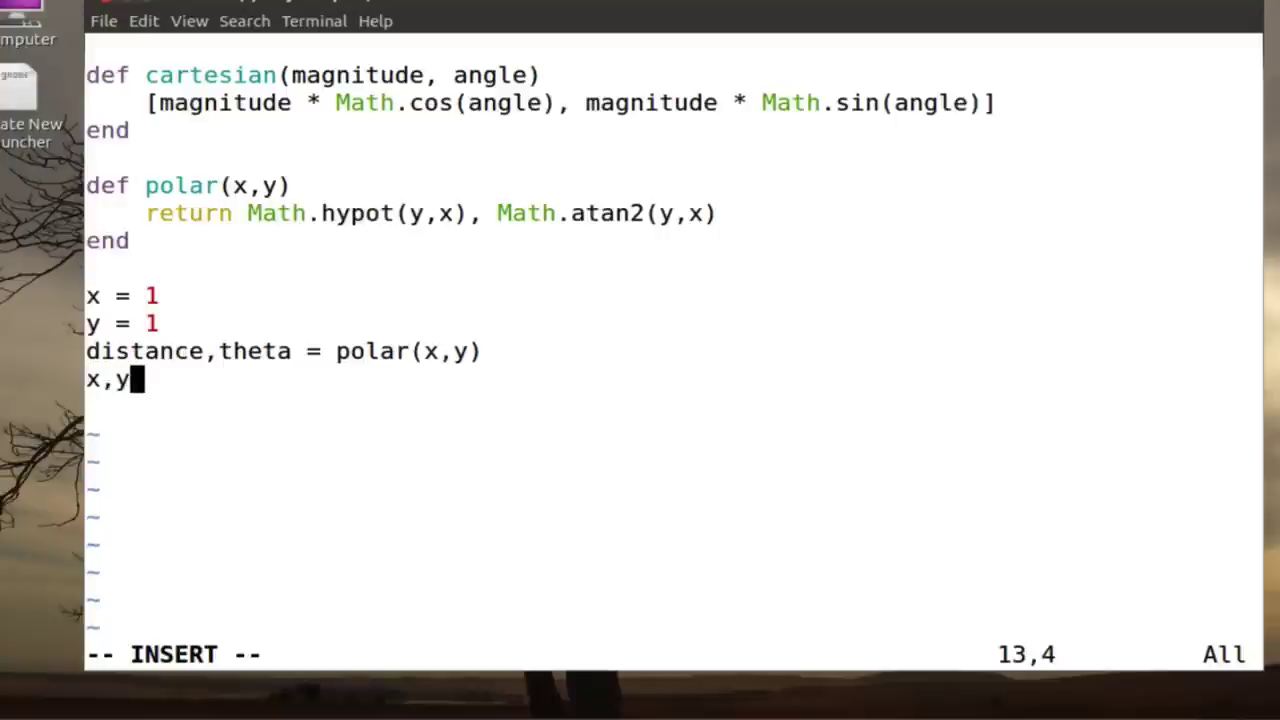
pyautogui.write(' = ')
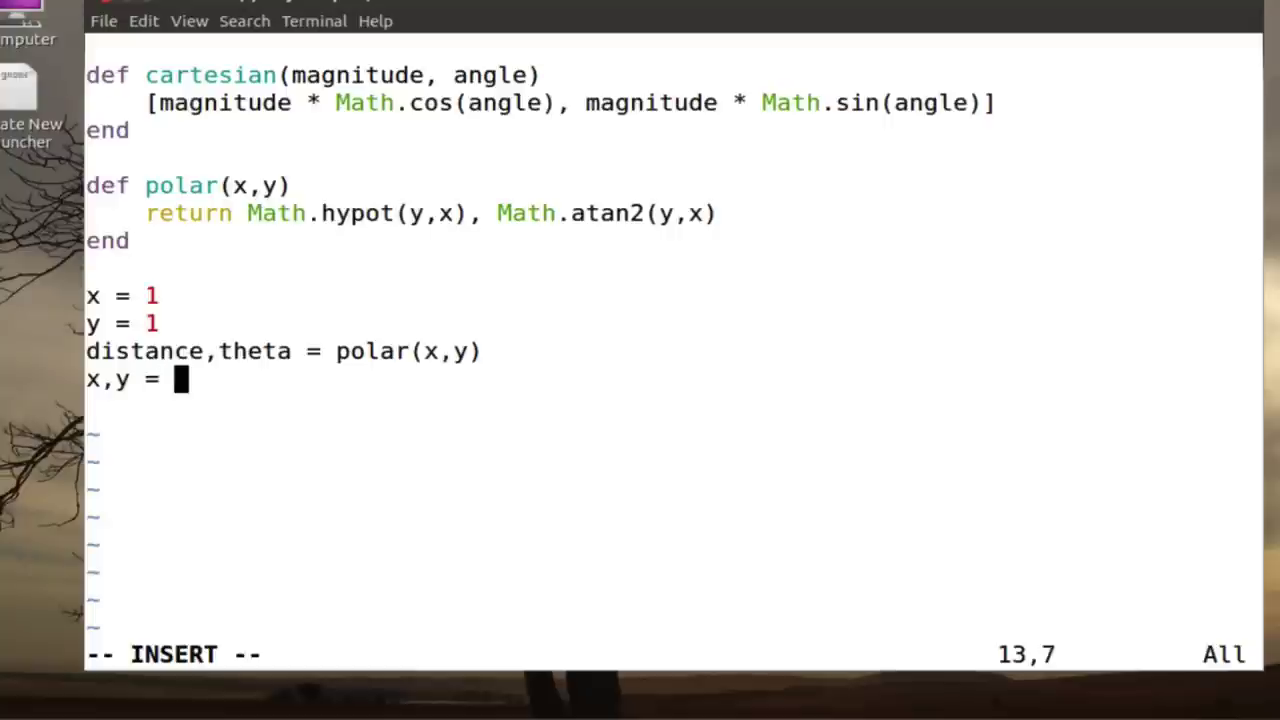
pyautogui.write('cart')
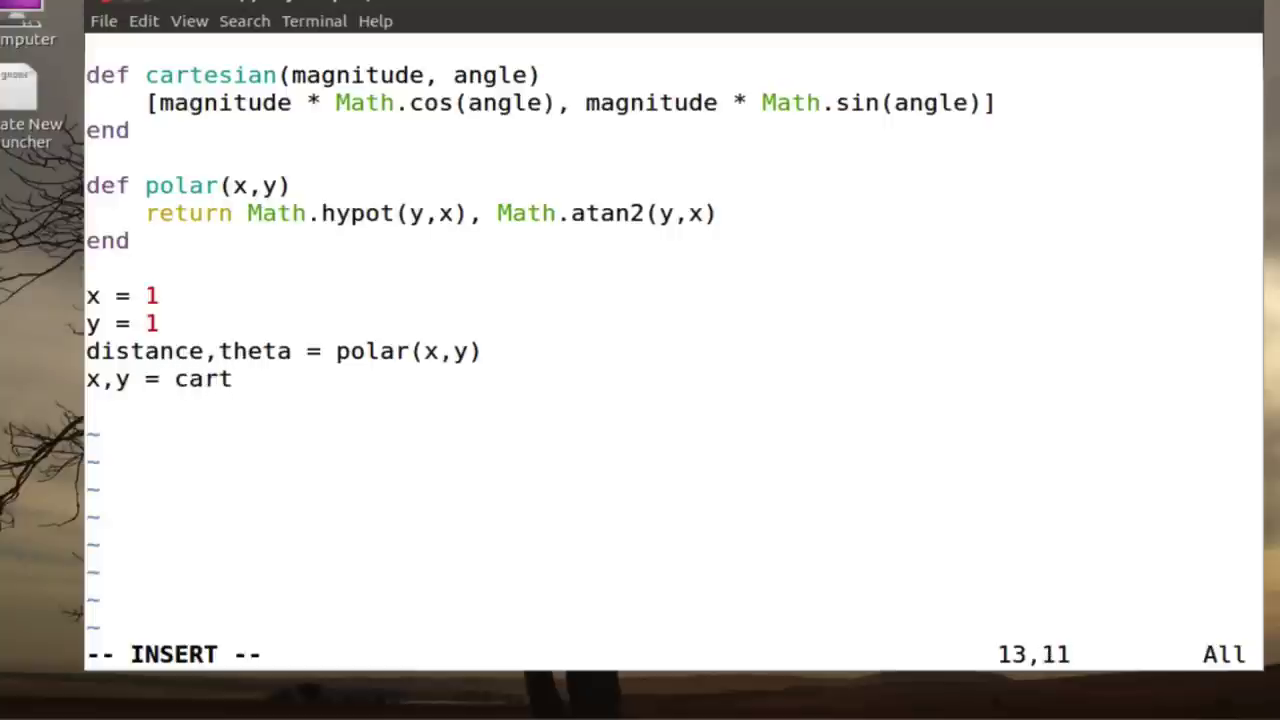
pyautogui.write('esian(')
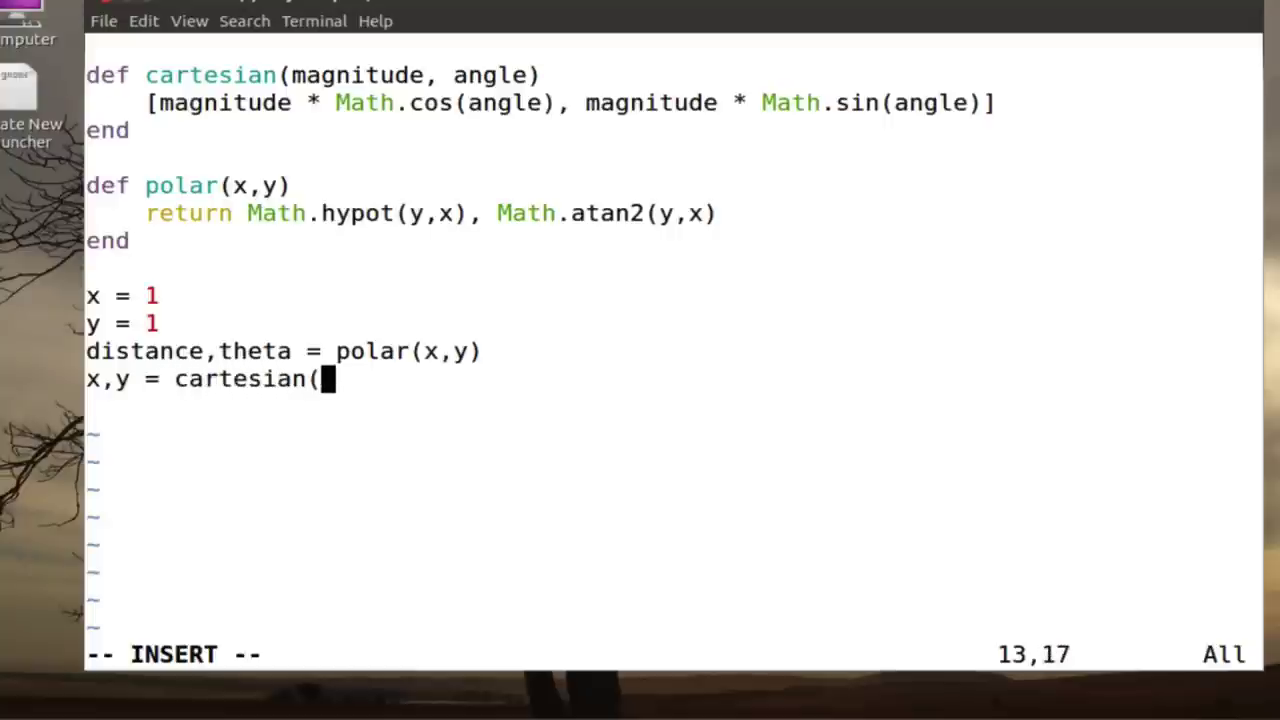
pyautogui.write('distance,theta)')
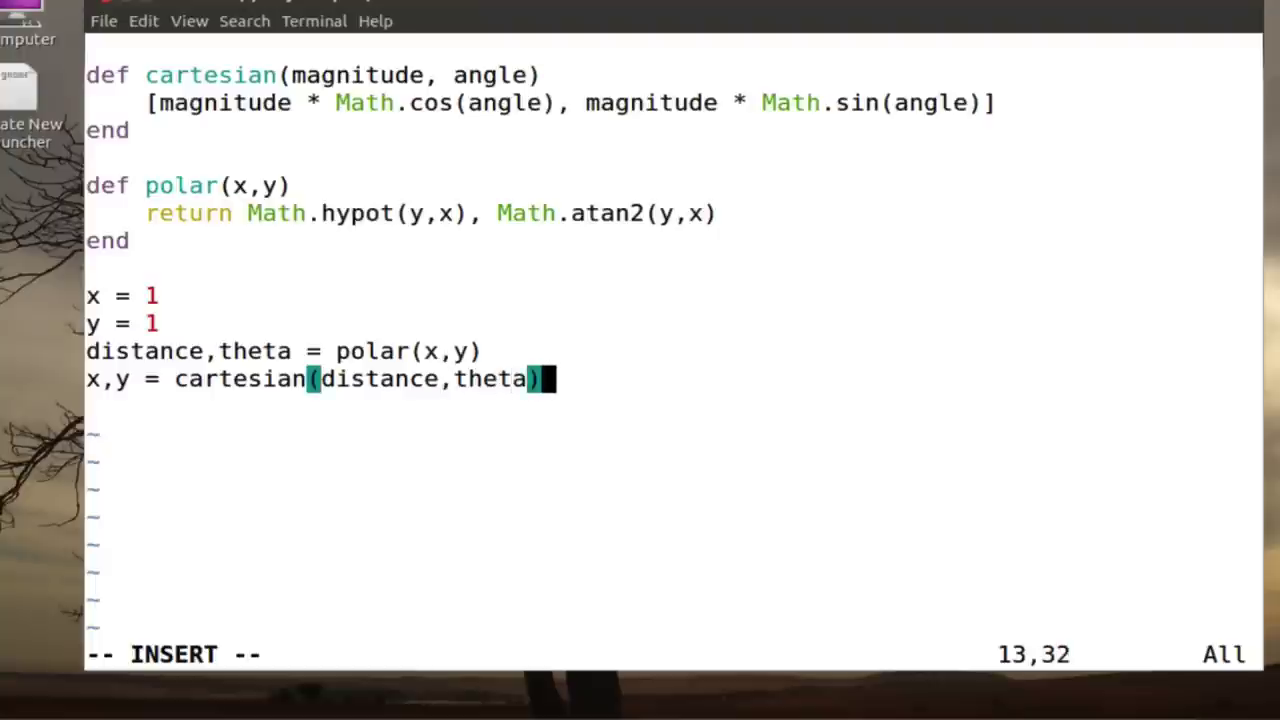
pyautogui.press('Return')
pyautogui.press('Return')
pyautogui.press('Escape')
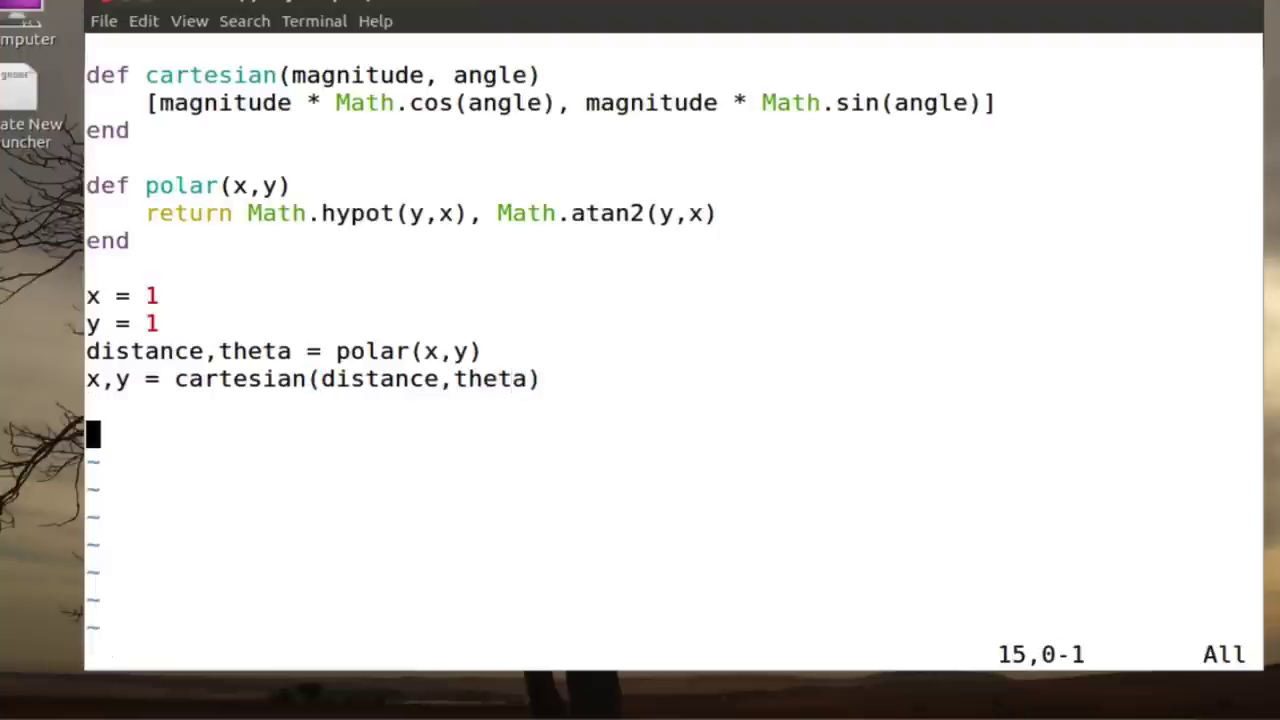
pyautogui.write('dd')
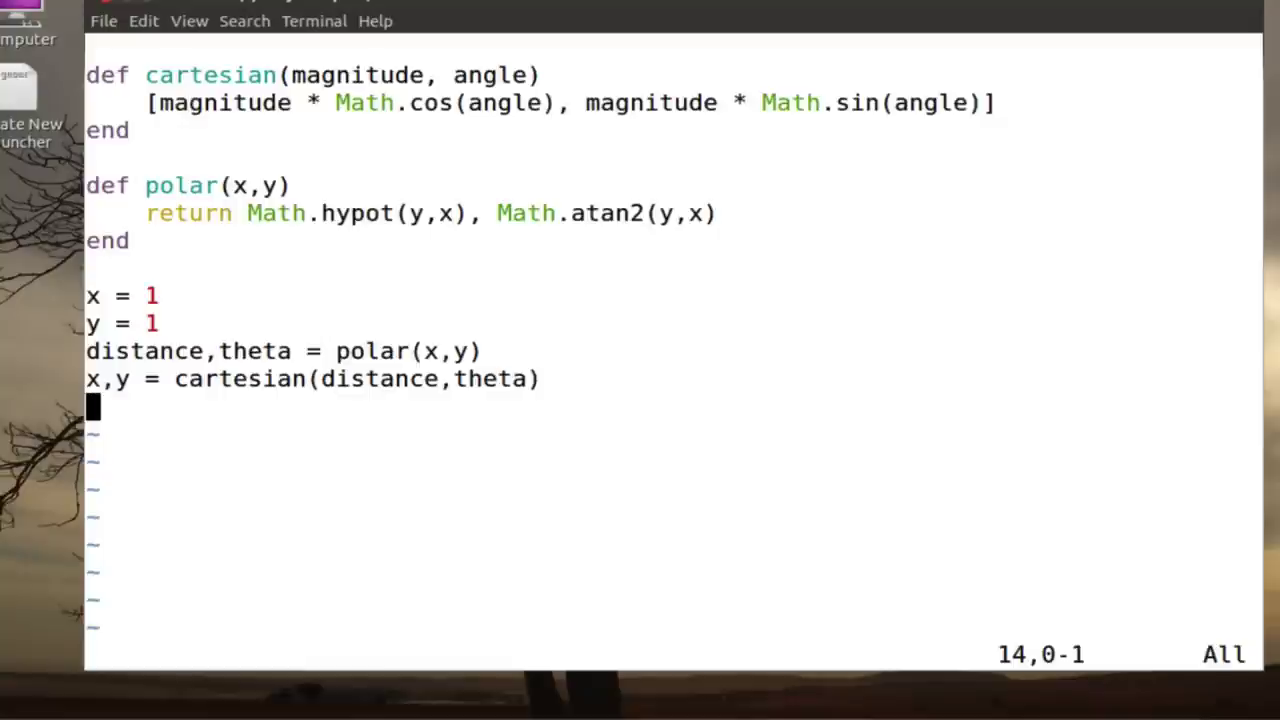
pyautogui.write(':')
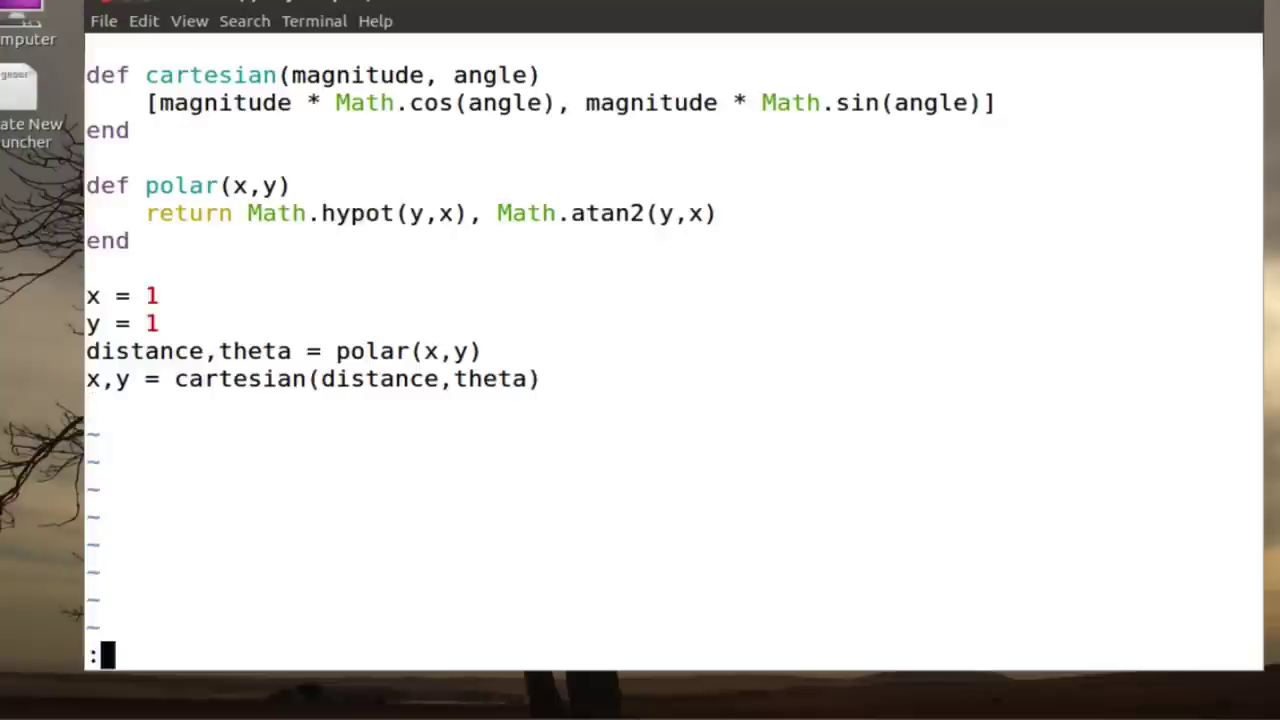
pyautogui.write('wq')
# Save and exit ex5.rb, then reopen it in Vim
pyautogui.press('Return')
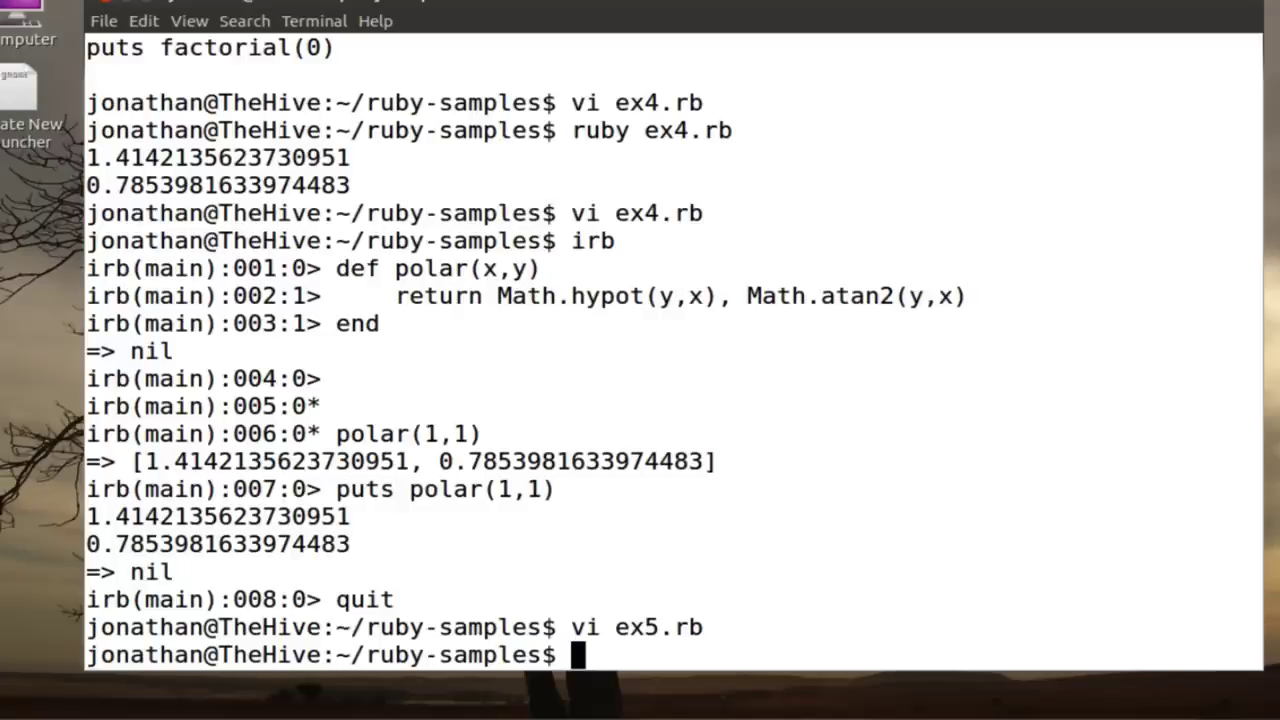
pyautogui.write('ruby ex')
pyautogui.press('BackSpace')
pyautogui.press('BackSpace')
pyautogui.press('BackSpace')
pyautogui.press('BackSpace')
pyautogui.press('BackSpace')
pyautogui.press('BackSpace')
pyautogui.write('vi ex5.rb')
pyautogui.press('Return')
# Append puts x,y to ex5.rb, save, and run it to print 1.0000000000000002 and 1.0
pyautogui.press('j')
pyautogui.press('j')
pyautogui.press('j')
pyautogui.press('j')
pyautogui.press('j')
pyautogui.press('j')
pyautogui.press('j')
pyautogui.press('j')
pyautogui.press('j')
pyautogui.write('oput x,y')
pyautogui.press('Escape')
pyautogui.write(':w')
pyautogui.press('Return')
pyautogui.write(':')
pyautogui.press('Escape')
pyautogui.write('as')
pyautogui.press('Escape')
pyautogui.write(':wq')
pyautogui.press('Return')
pyautogui.write('ruby ex5.rb')
pyautogui.press('Return')
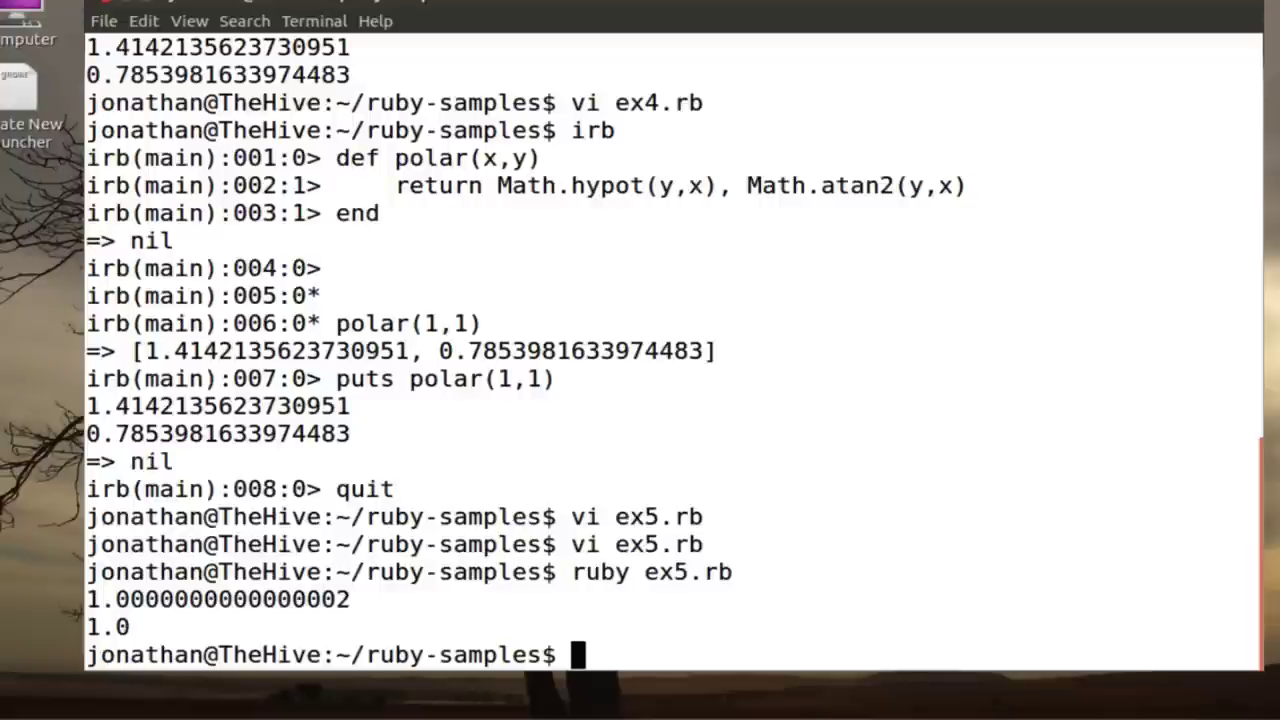
pyautogui.write('irb')
# In a new irb session, evaluate 5 + 'five', 5.class, and 'five'.class
pyautogui.press('Return')
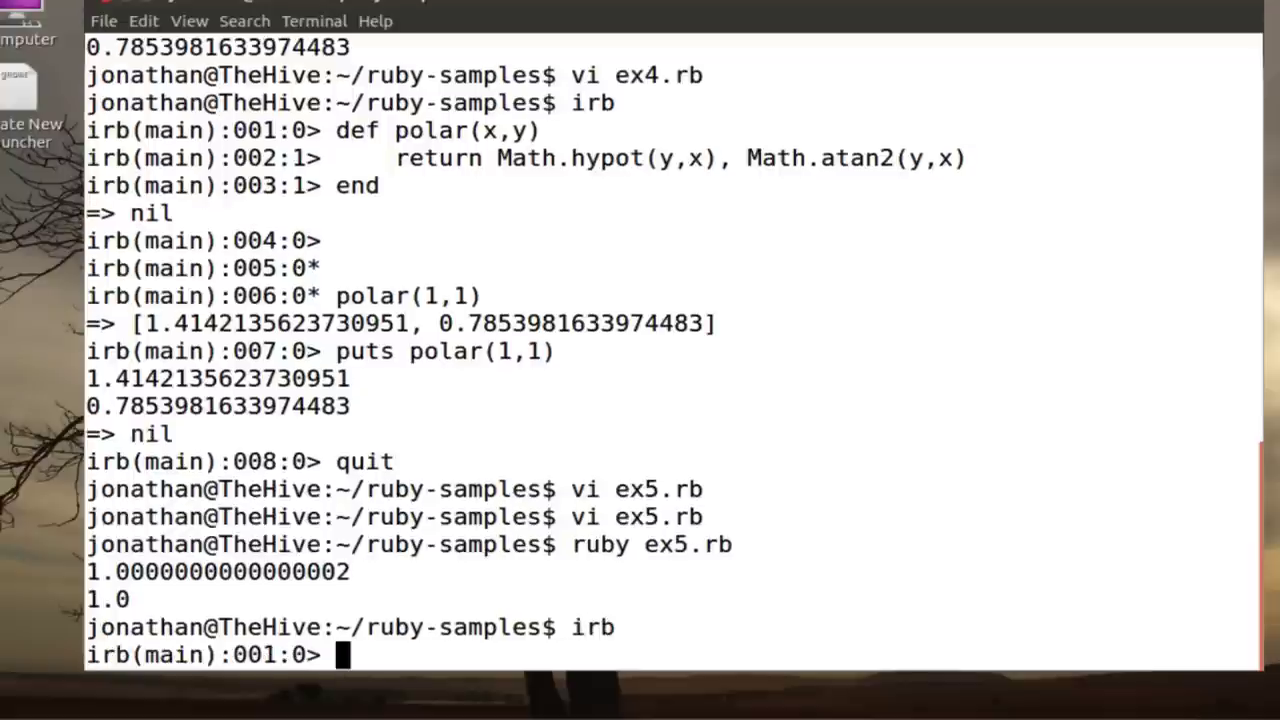
pyautogui.write('5 + ')
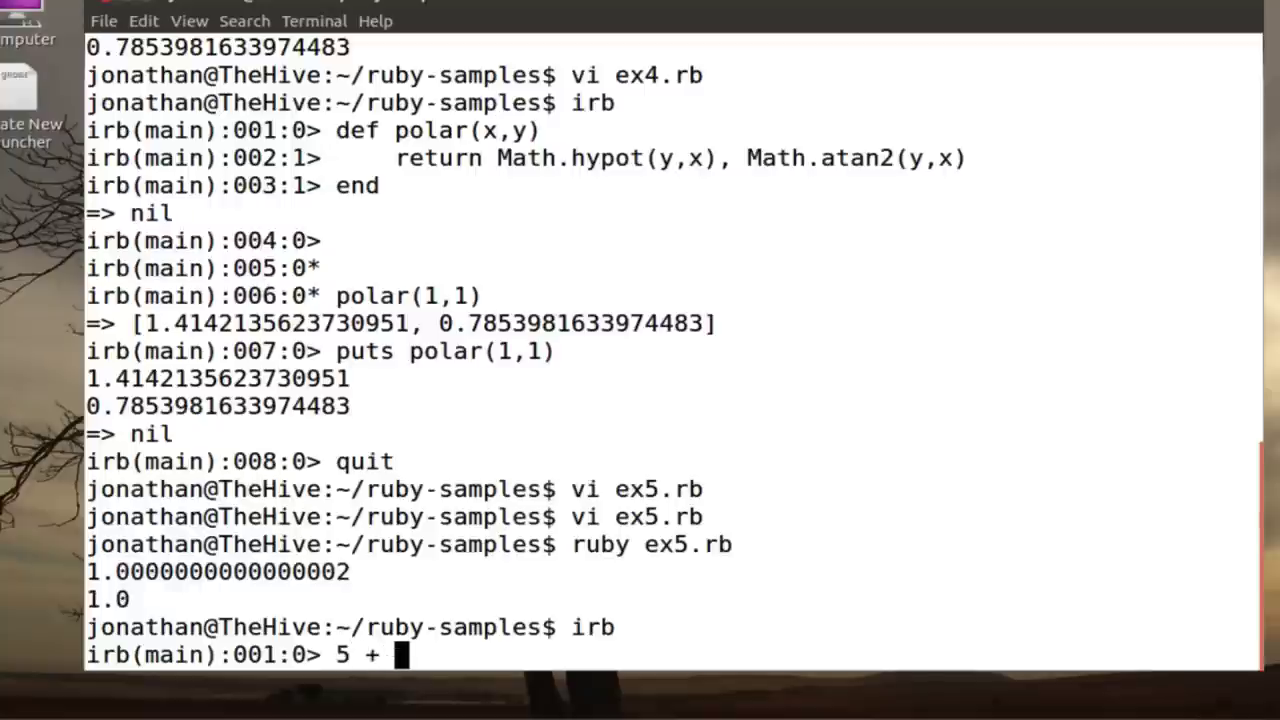
pyautogui.write("'five'")
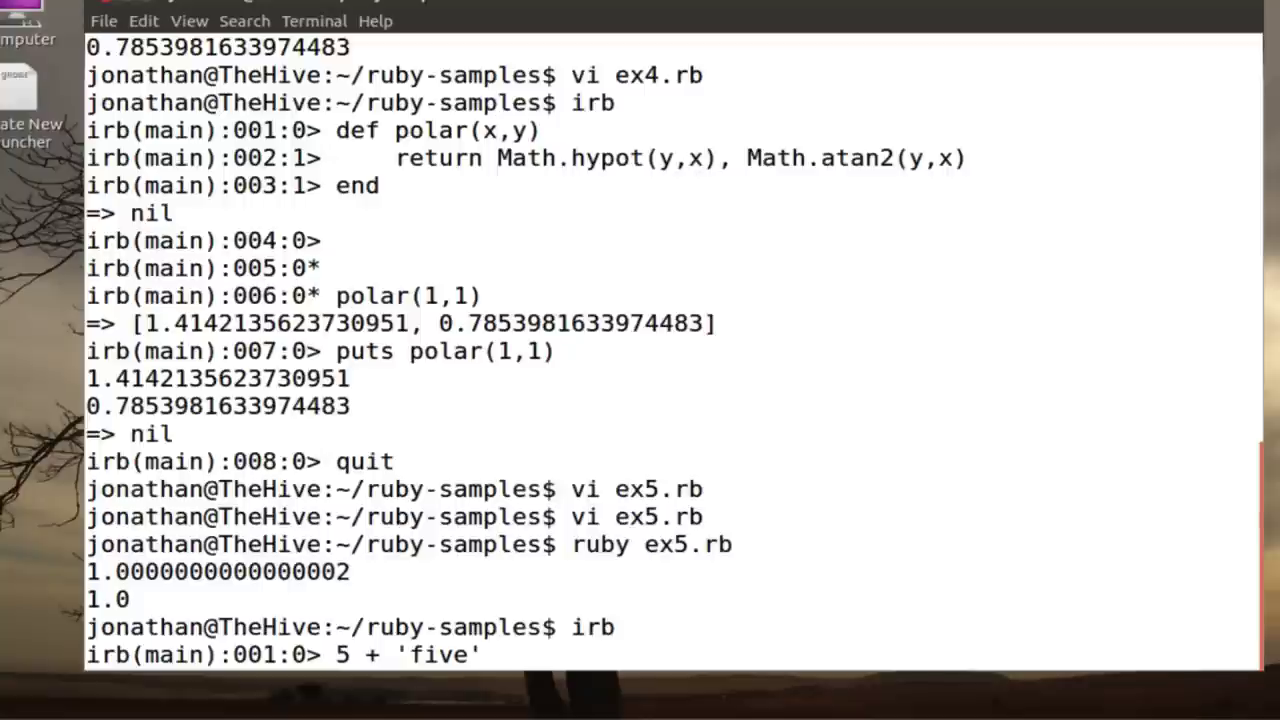
pyautogui.press('Return')
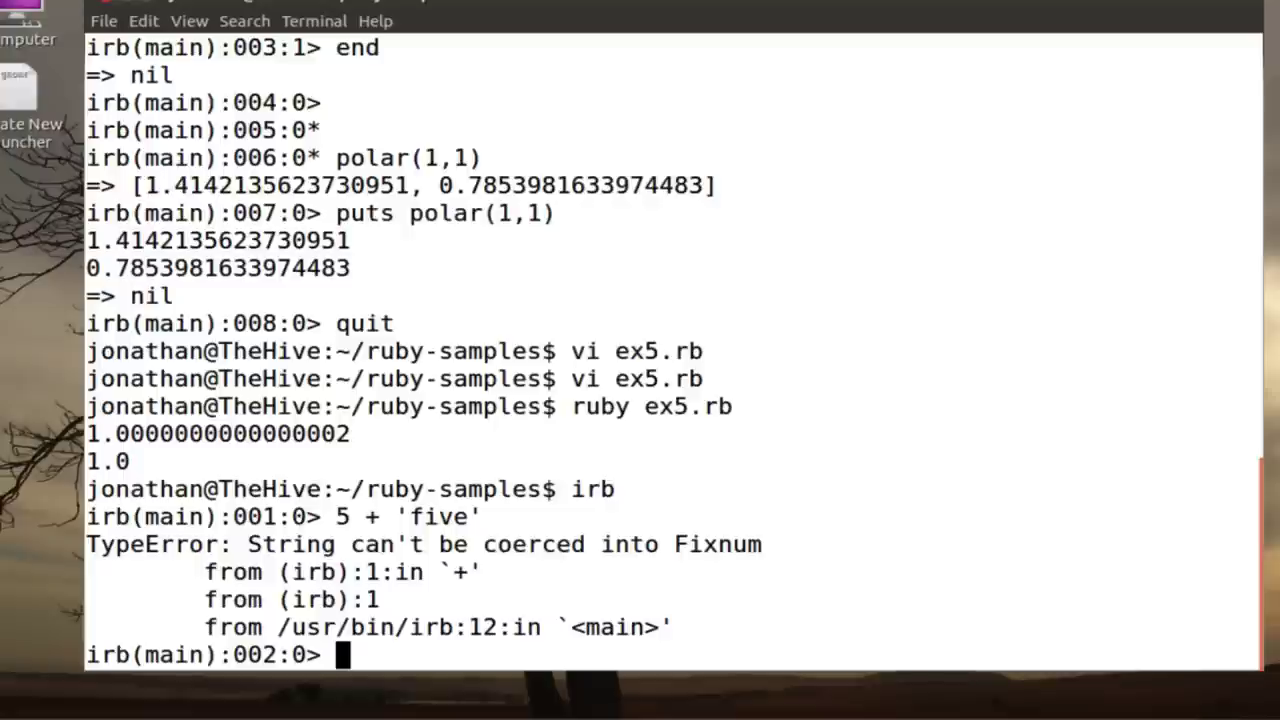
pyautogui.write('5.class')
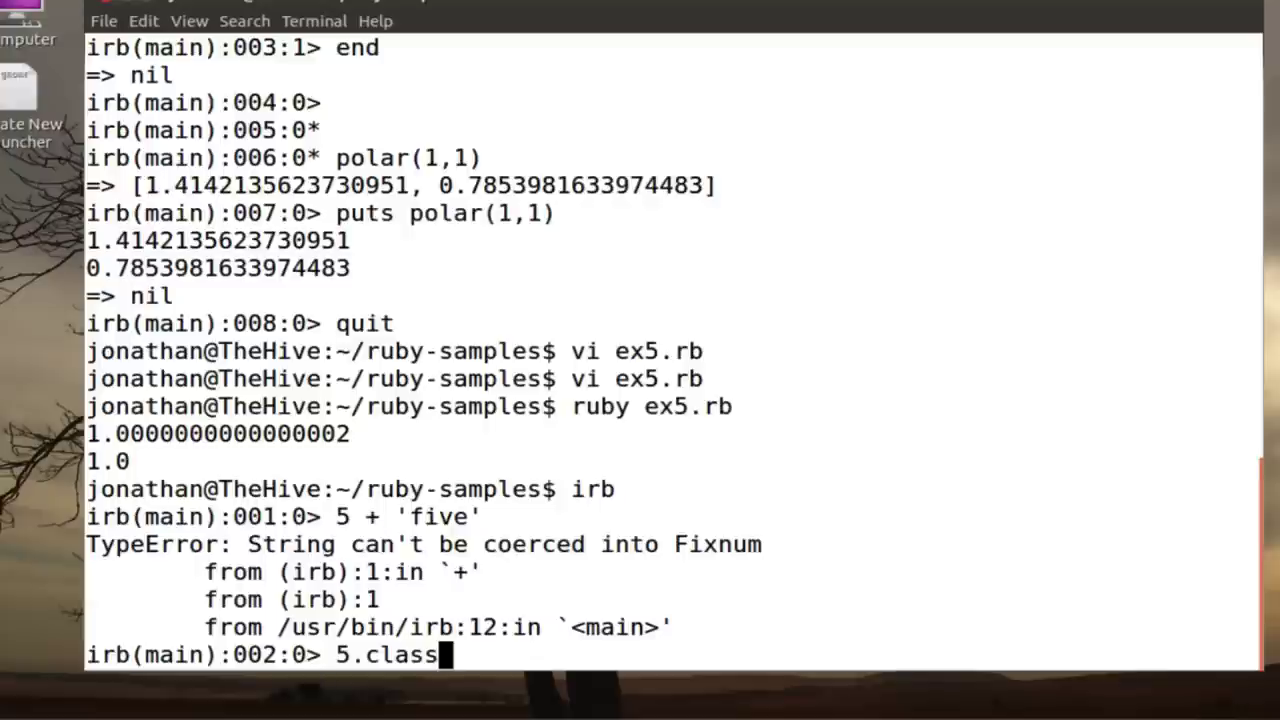
pyautogui.press('Return')
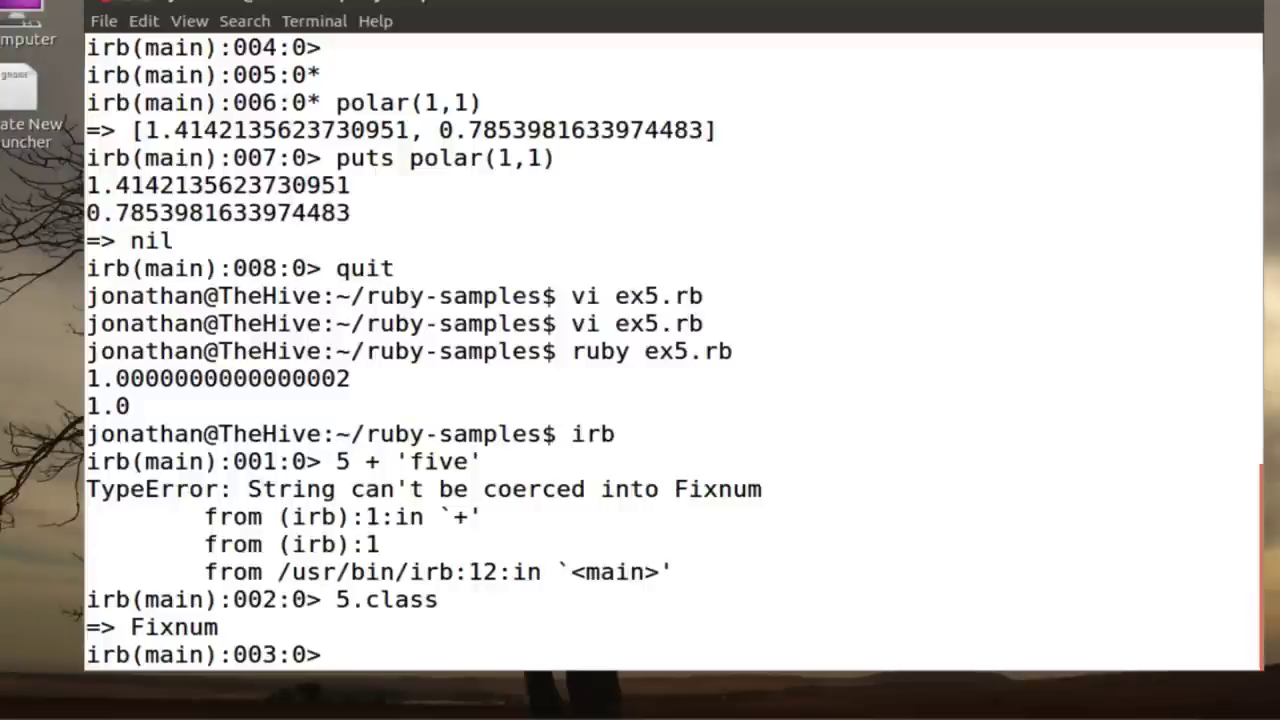
pyautogui.write("'strin")
pyautogui.press('BackSpace')
pyautogui.press('BackSpace')
pyautogui.press('BackSpace')
pyautogui.press('BackSpace')
pyautogui.press('BackSpace')
pyautogui.write("five'.t")
pyautogui.press('BackSpace')
pyautogui.write('class')
pyautogui.press('Return')
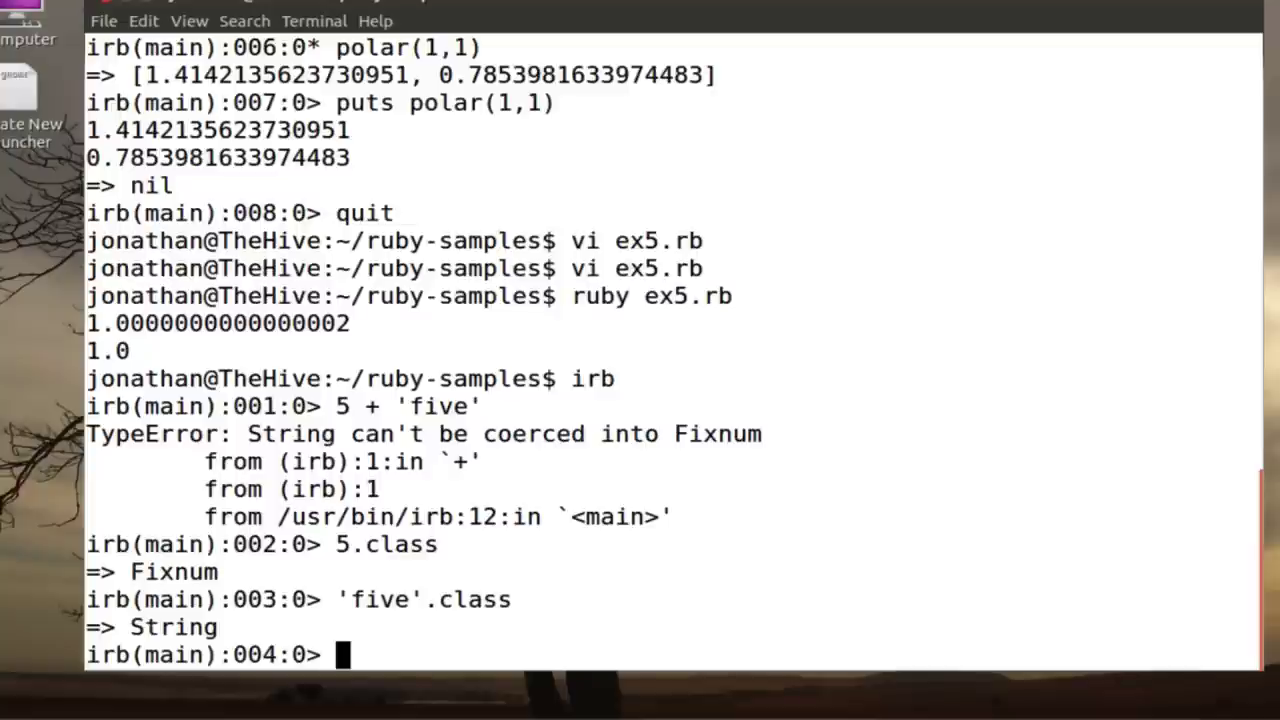
pyautogui.write('5 ')
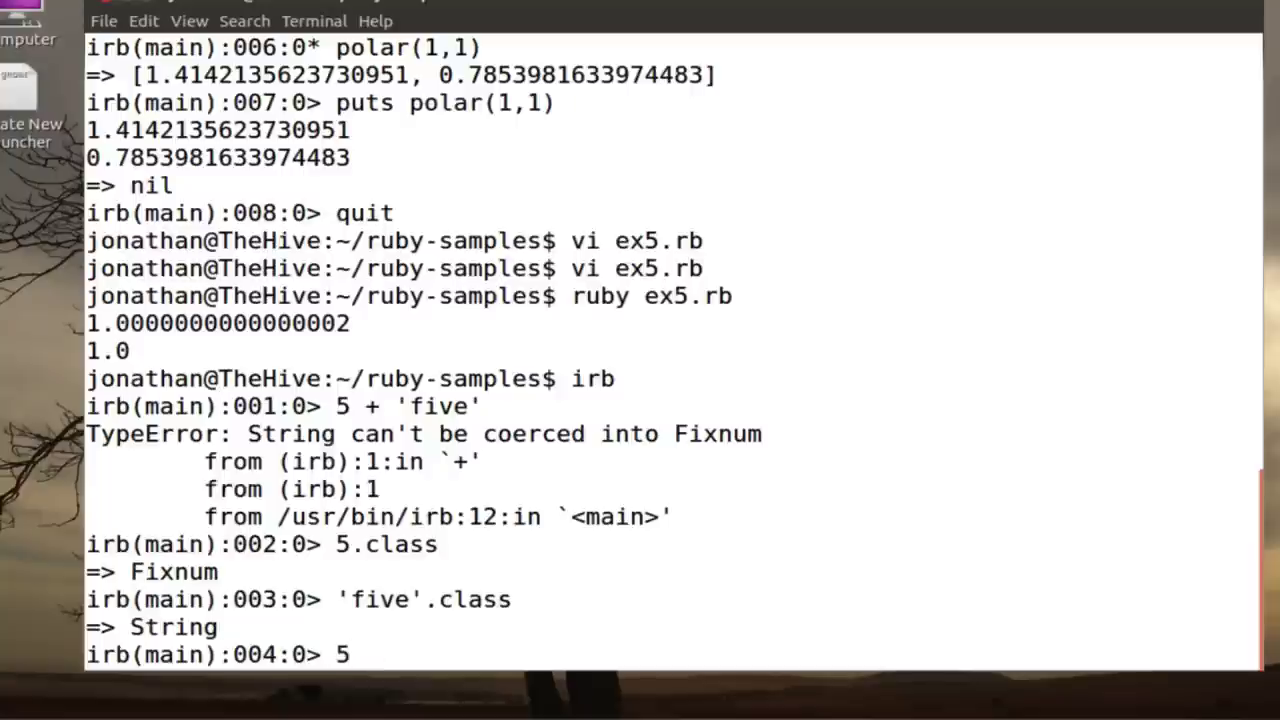
pyautogui.write('+ 5.0')
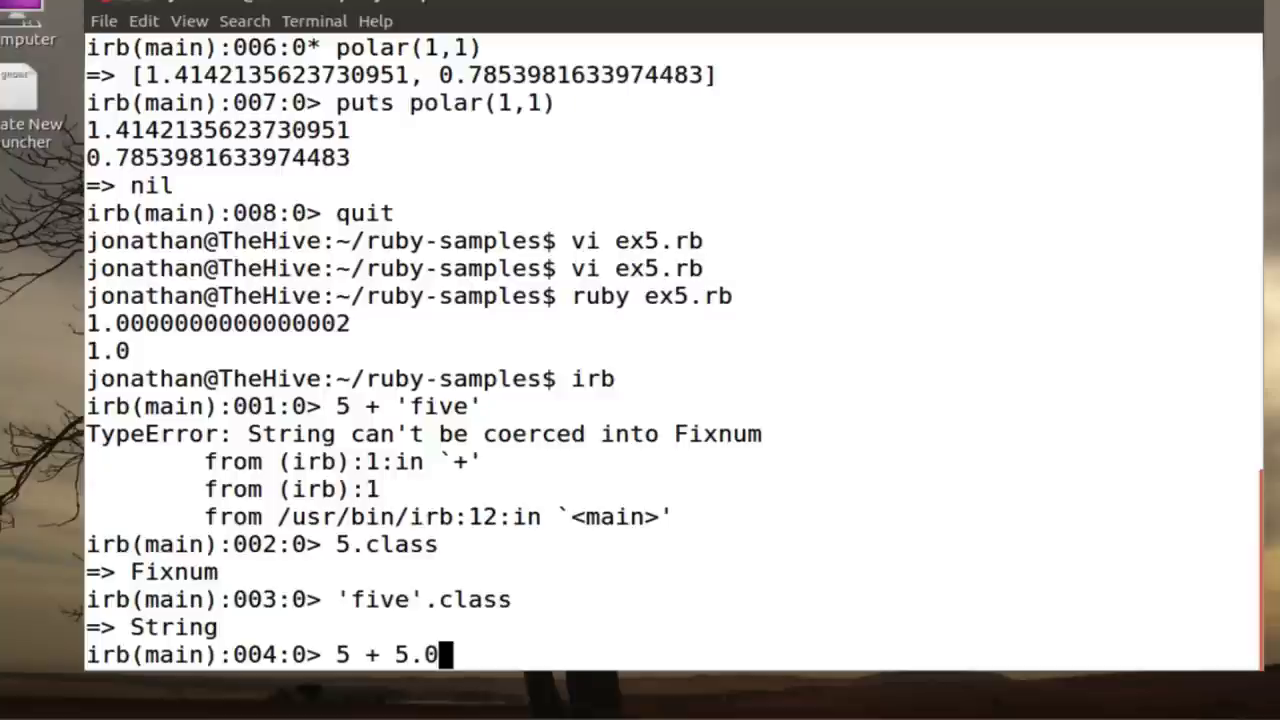
# Evaluate 5 + 5.0 in irb and get 10.0
pyautogui.press('Return')
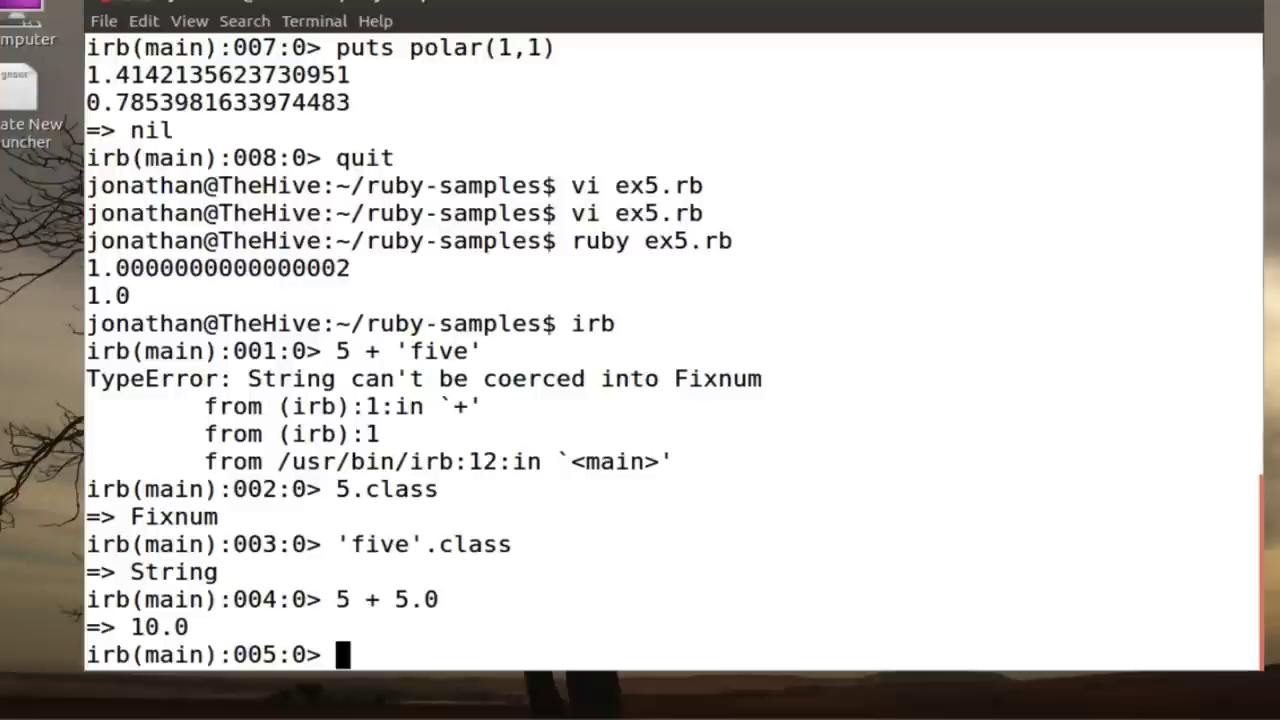
pyautogui.write('def')
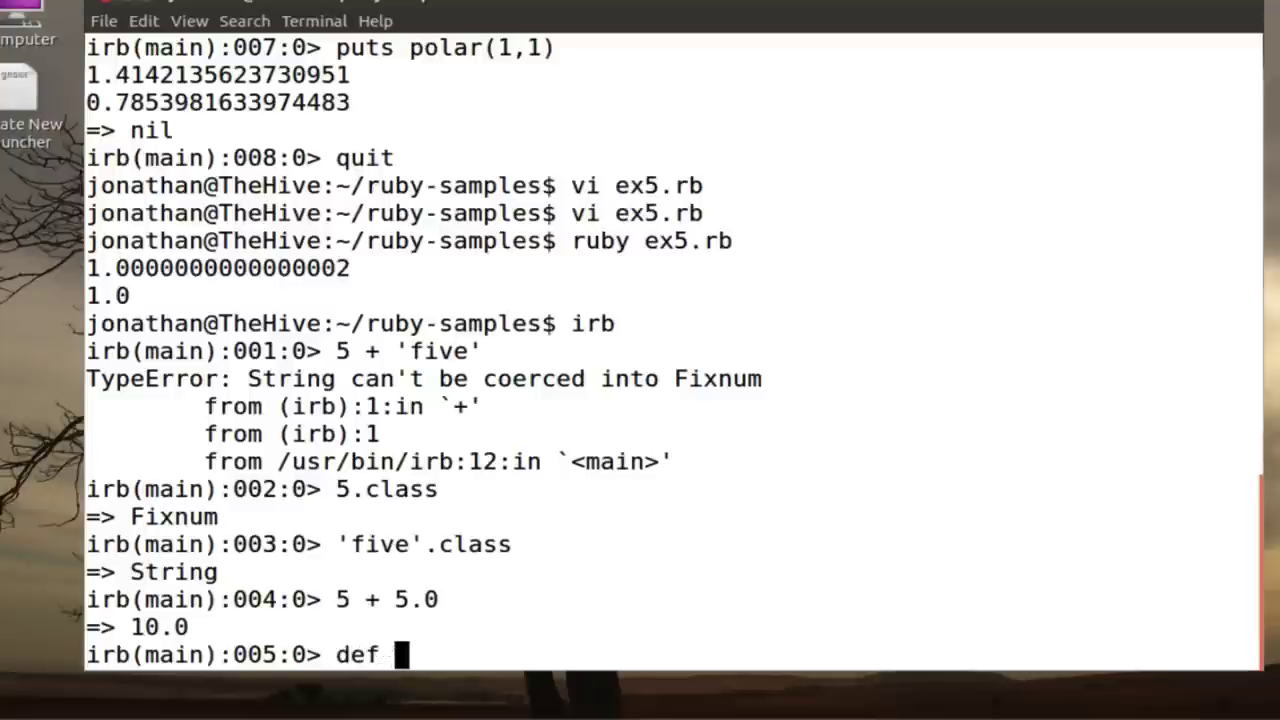
pyautogui.write(' my_adder')
# Define my_adder in irb with an indented body of 5 + 'five', closed by end
pyautogui.press('Return')
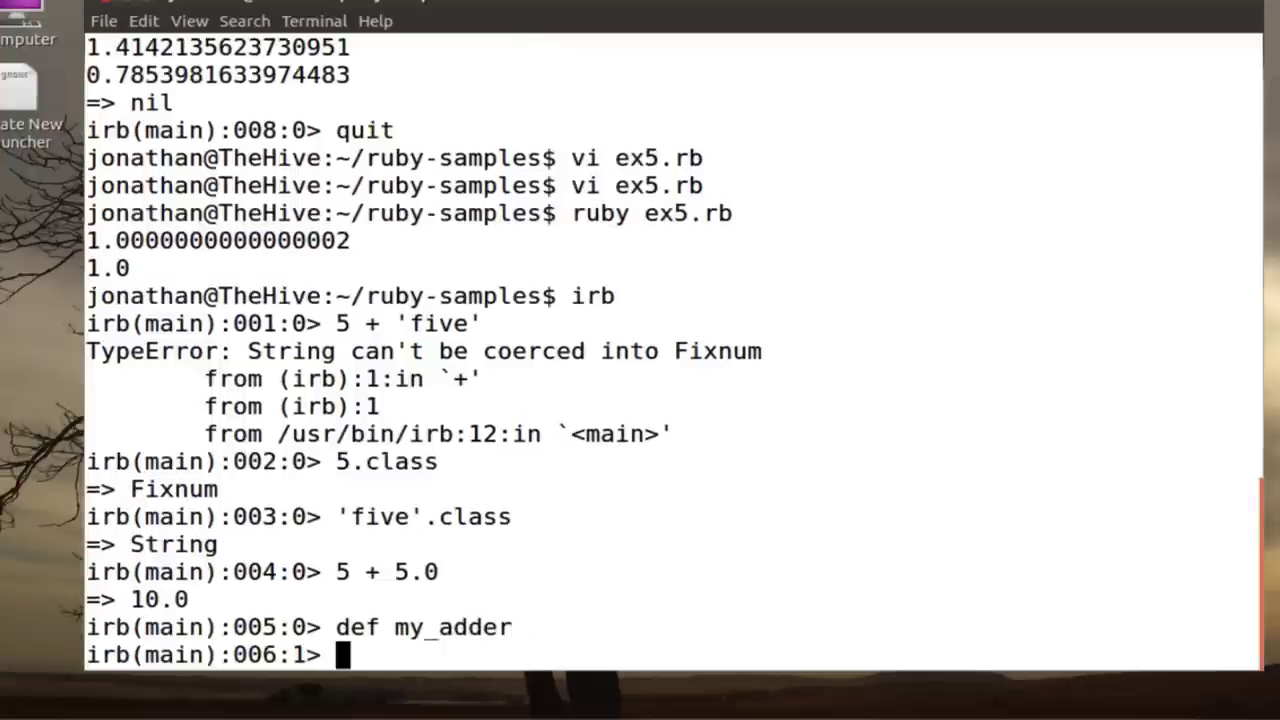
pyautogui.write('5')
pyautogui.press('BackSpace')
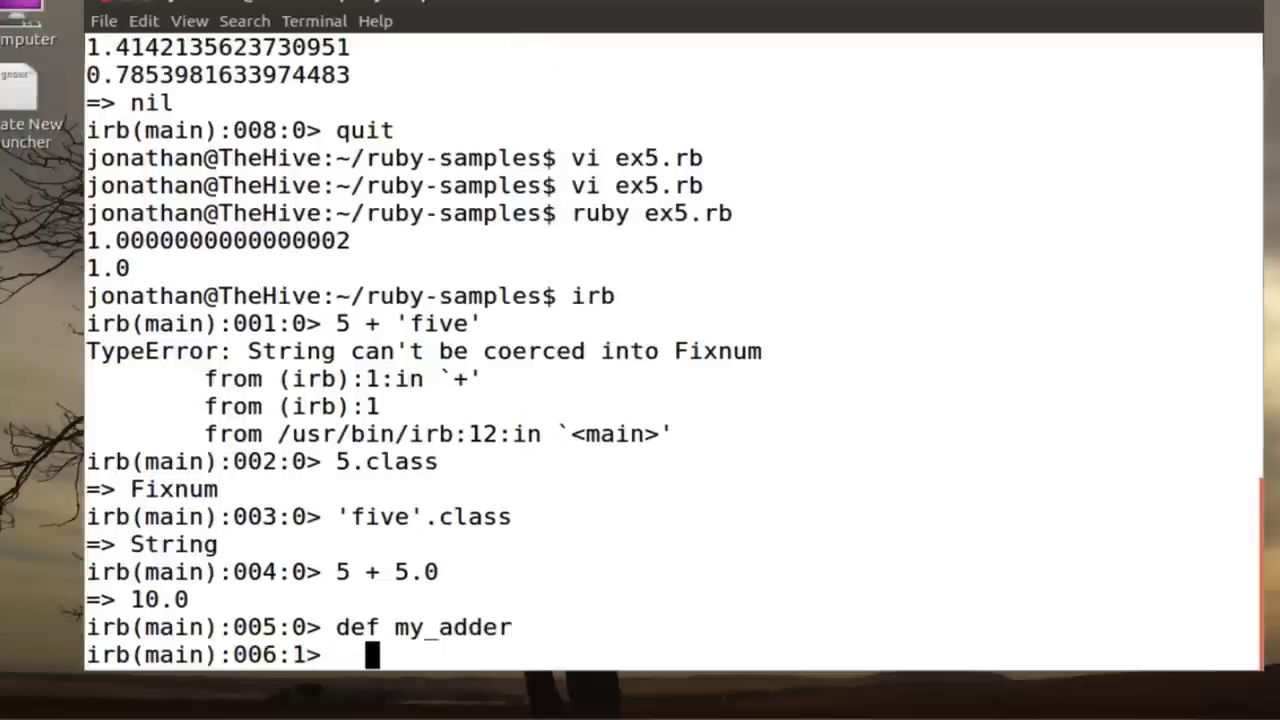
pyautogui.write("5 + 'five'")
pyautogui.press('Return')
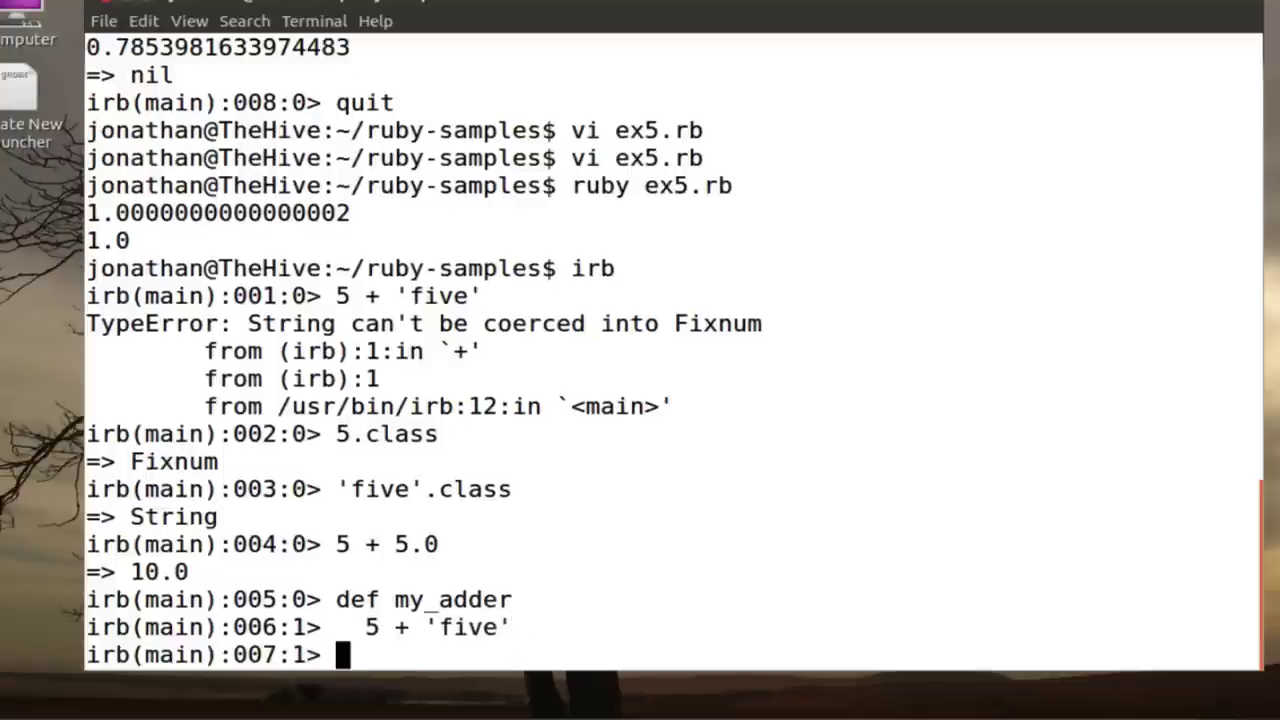
pyautogui.write('end')
pyautogui.press('Return')
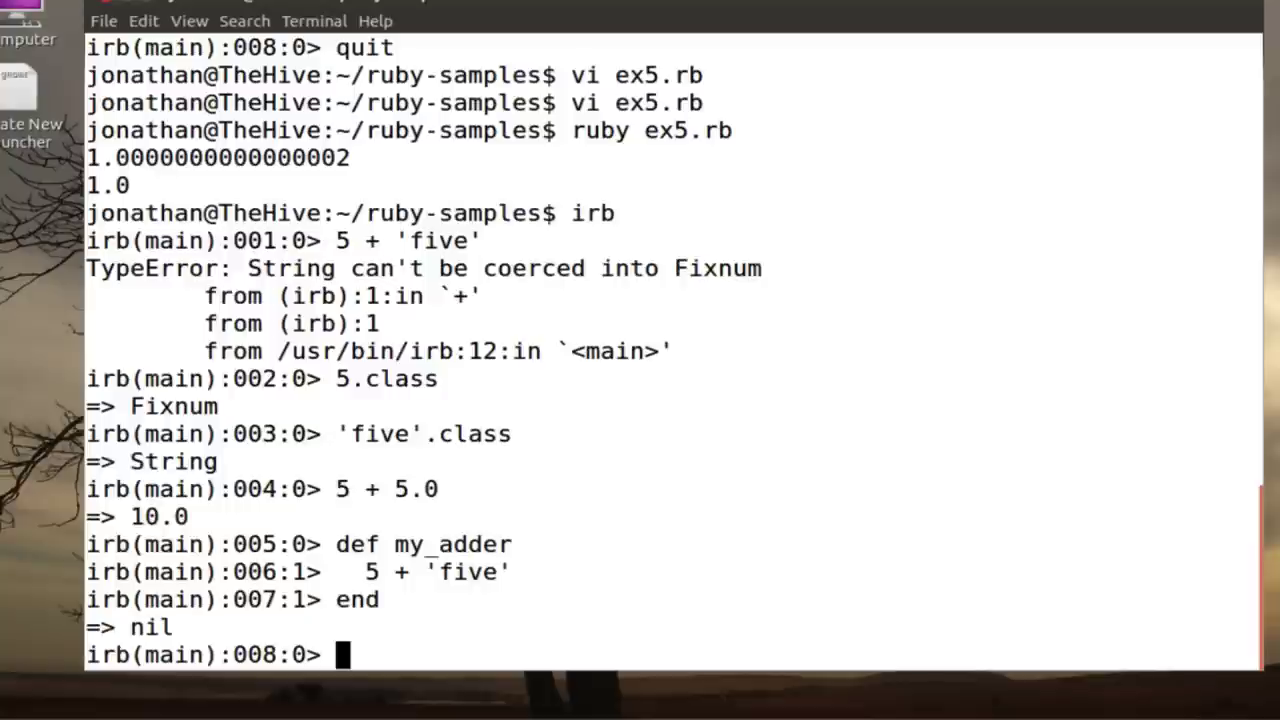
pyautogui.write('my_adder')
# Call my_adder in irb and get a String-to-Fixnum TypeError with a backtrace
pyautogui.press('Return')
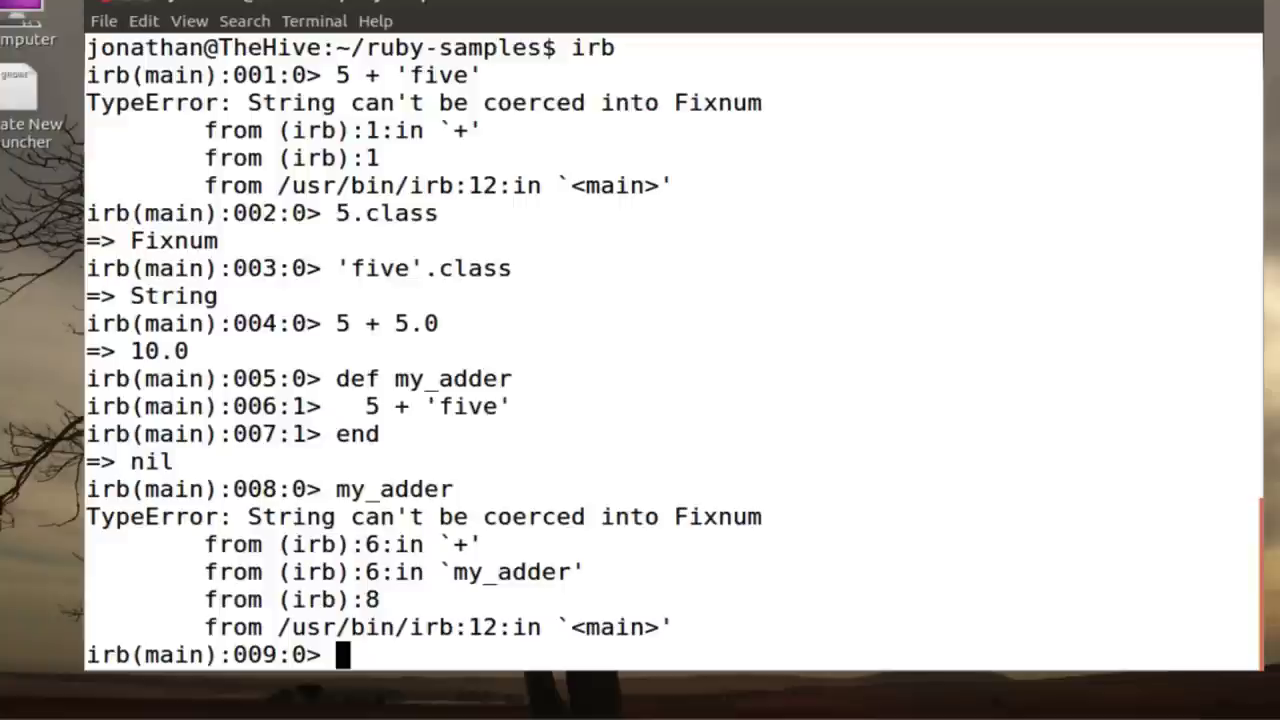
pyautogui.write('quit')
# Exit irb, open ex6.rb in vim, and write i = 0 and the array ['100', 100]
pyautogui.press('Return')
pyautogui.write('vi ex')
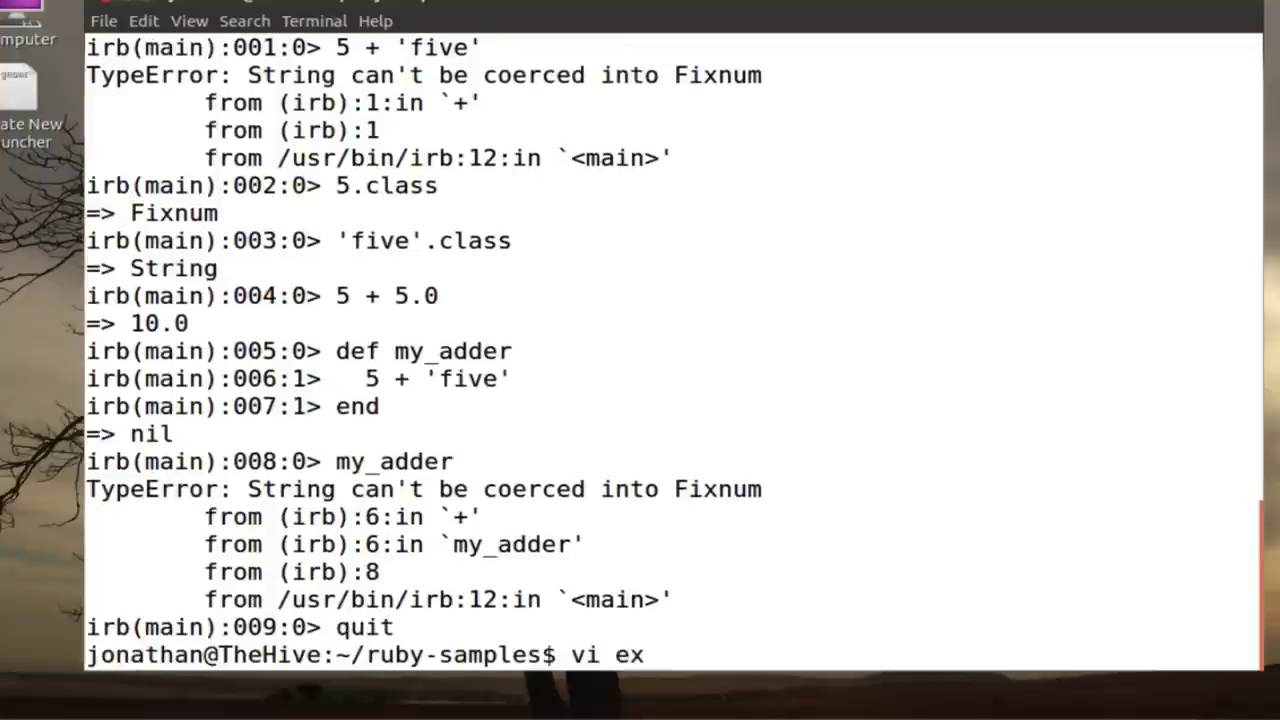
pyautogui.write('6.rb')
pyautogui.press('Return')
pyautogui.press('i')
pyautogui.press('Return')
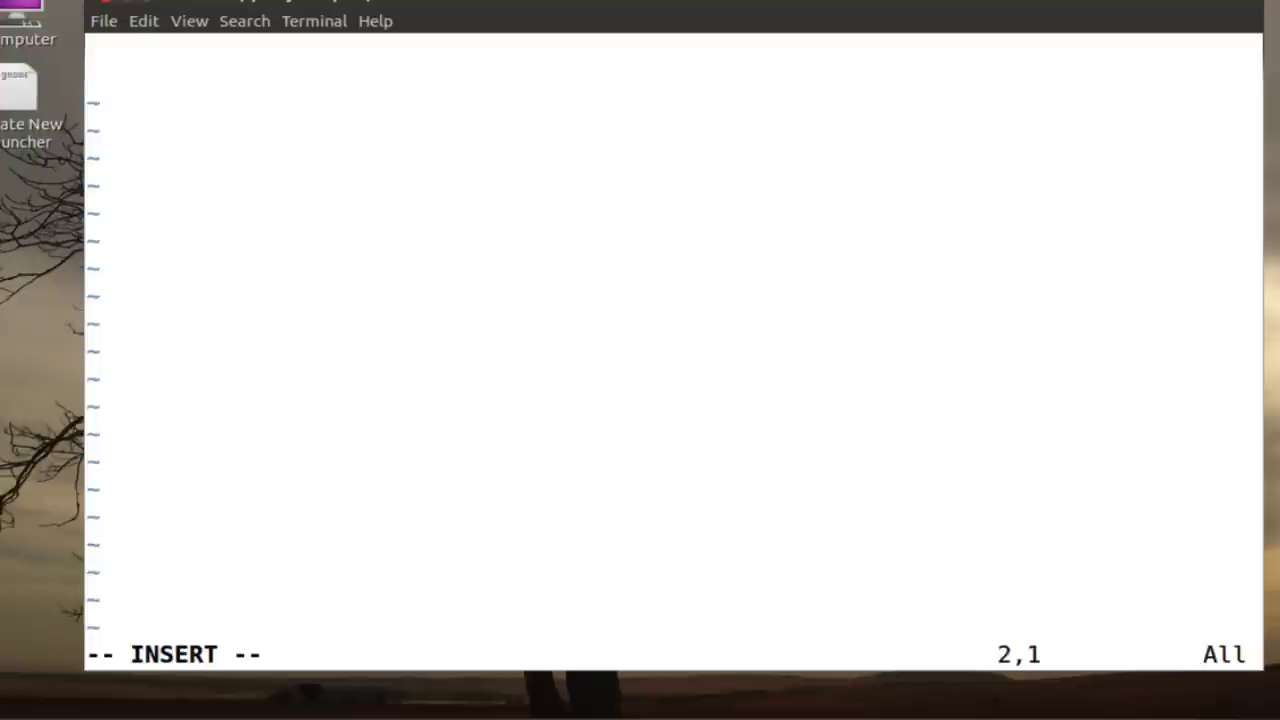
pyautogui.write('i = ')
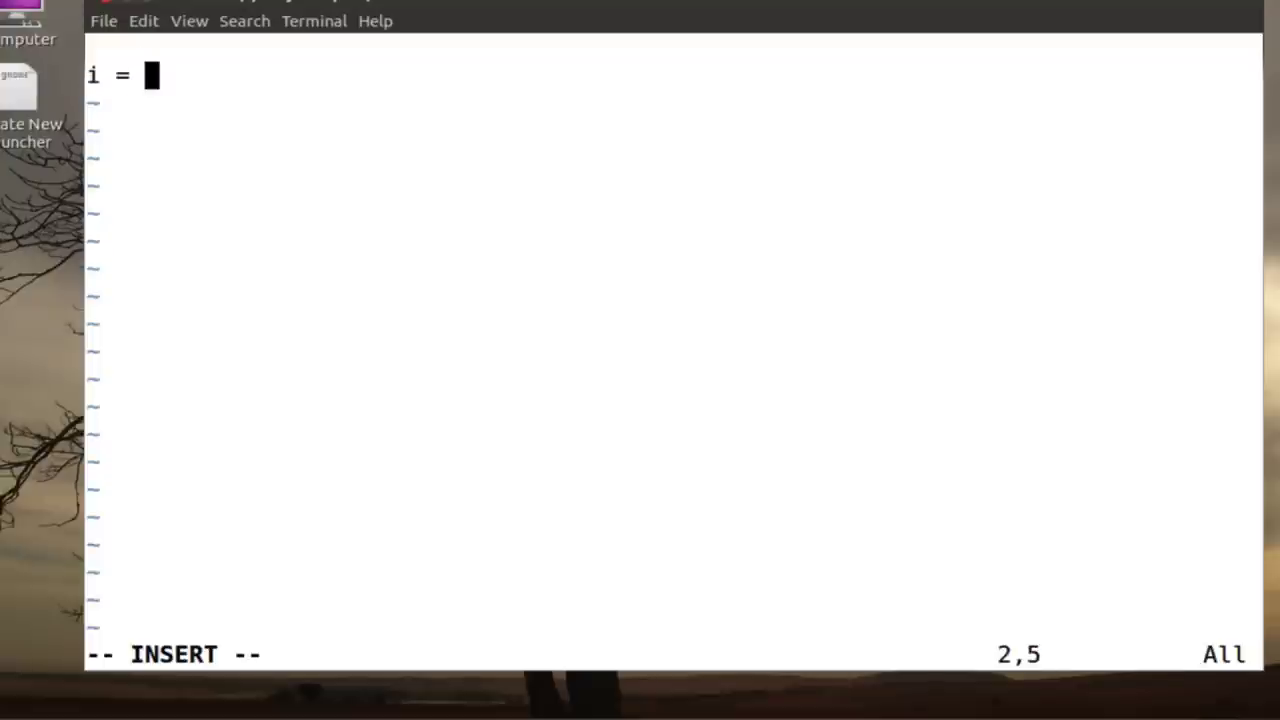
pyautogui.write('0;')
pyautogui.press('BackSpace')
pyautogui.press('Return')
pyautogui.write('a = ')
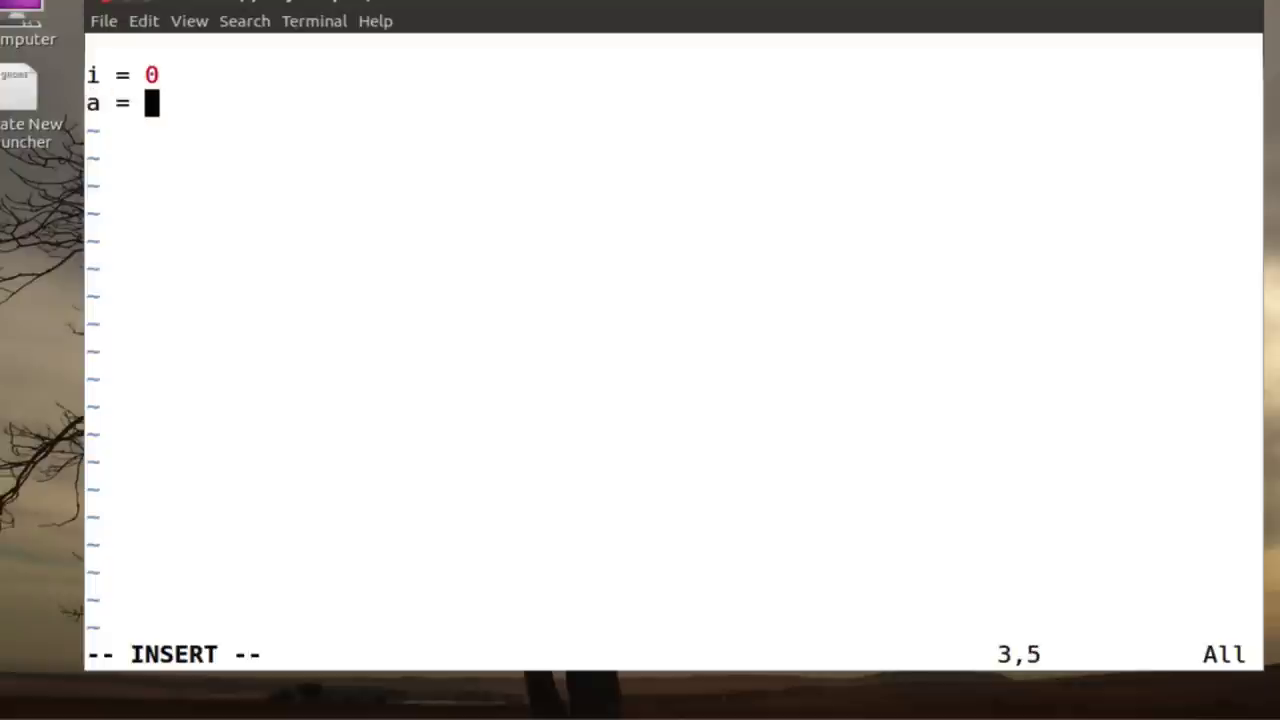
pyautogui.write("['100'")
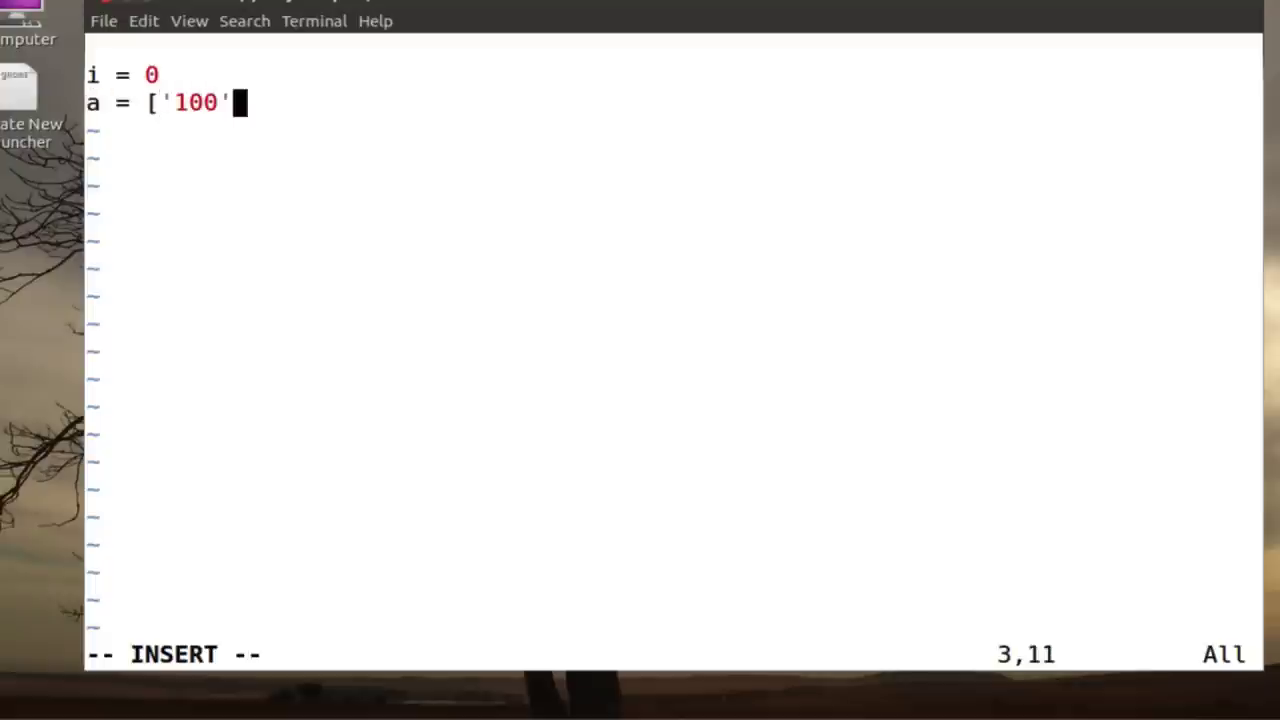
pyautogui.write(', 100]')
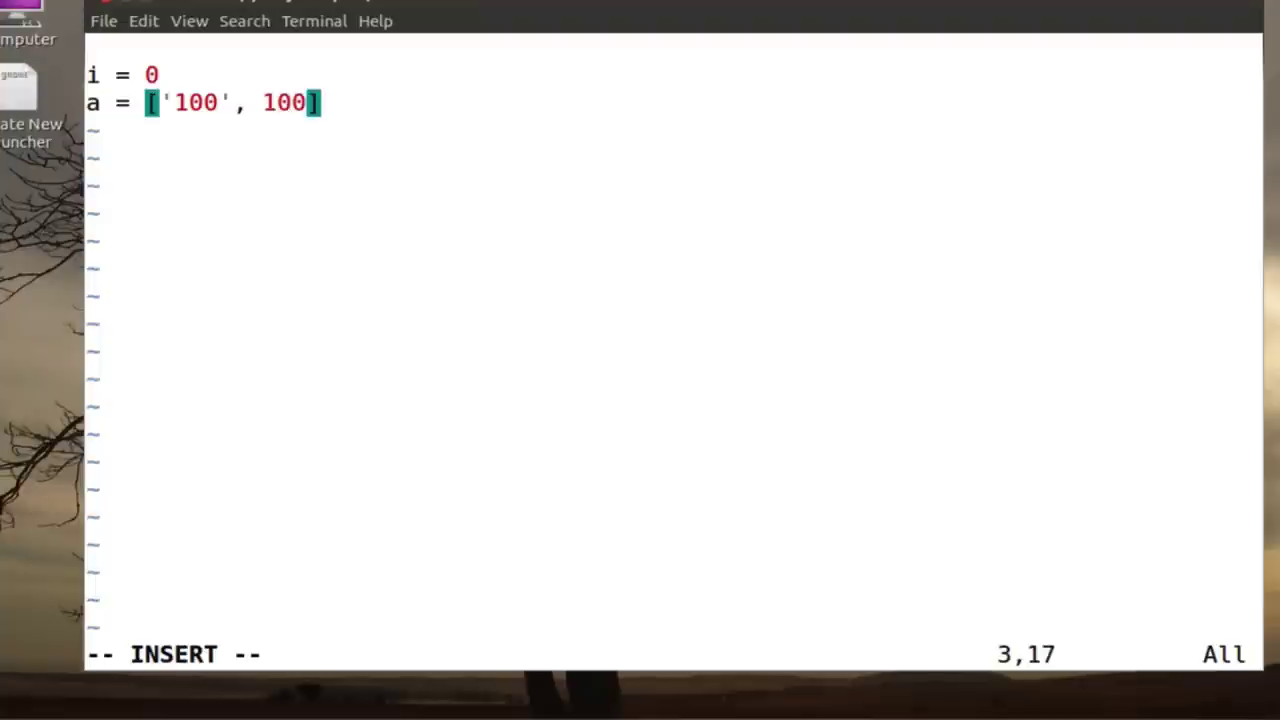
pyautogui.press('Return')
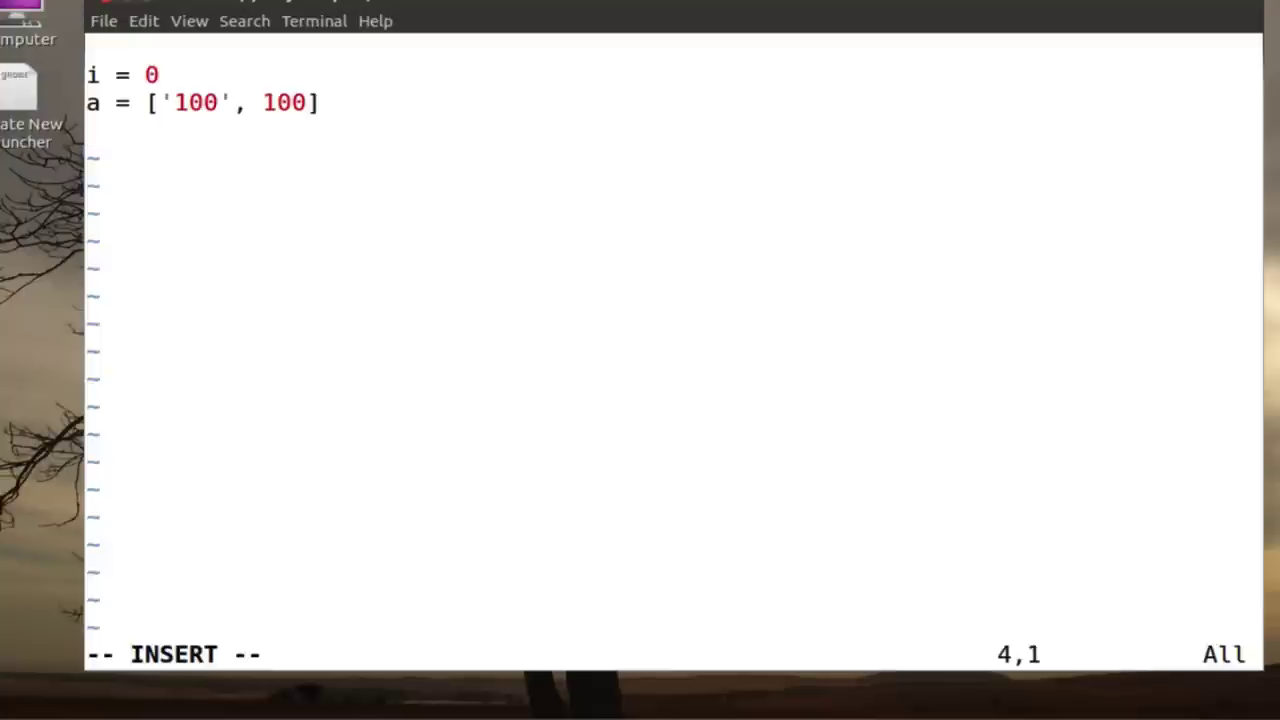
pyautogui.write('while o')
# Write a while loop printing a[i].to_i, incrementing i by 1, closed with end
pyautogui.press('BackSpace')
pyautogui.write('i < ')
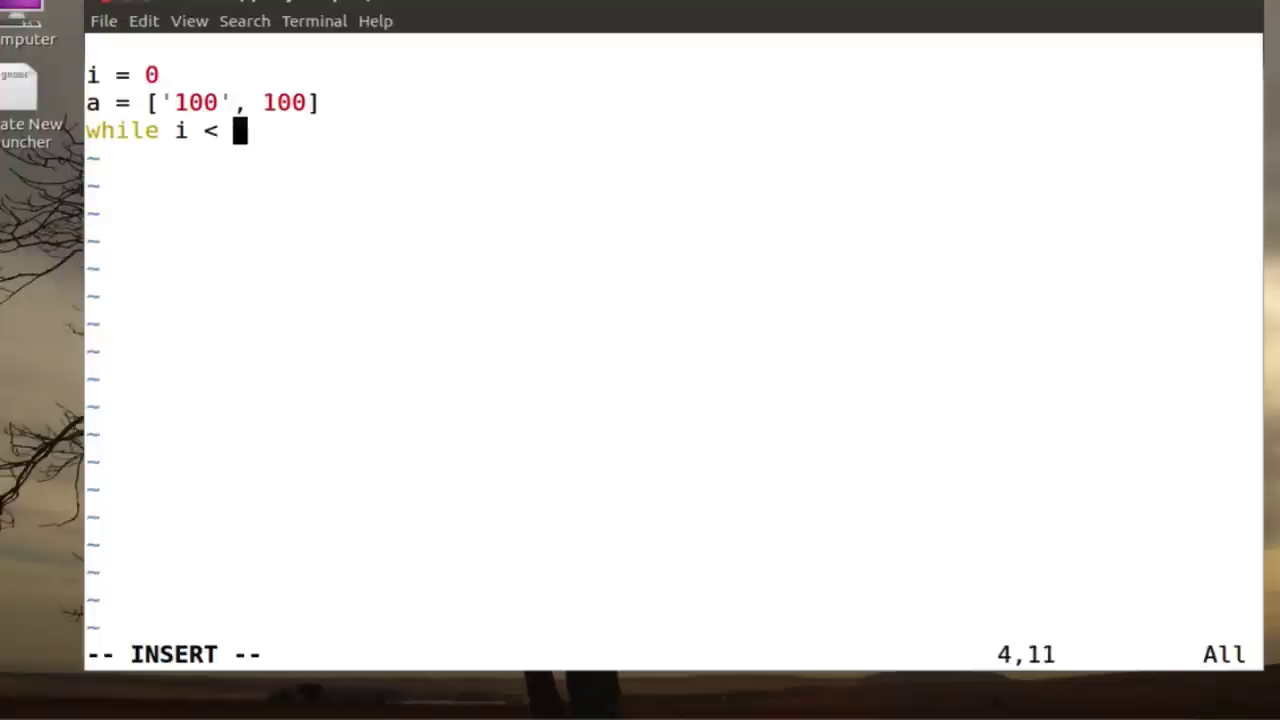
pyautogui.write('2')
pyautogui.press('Return')
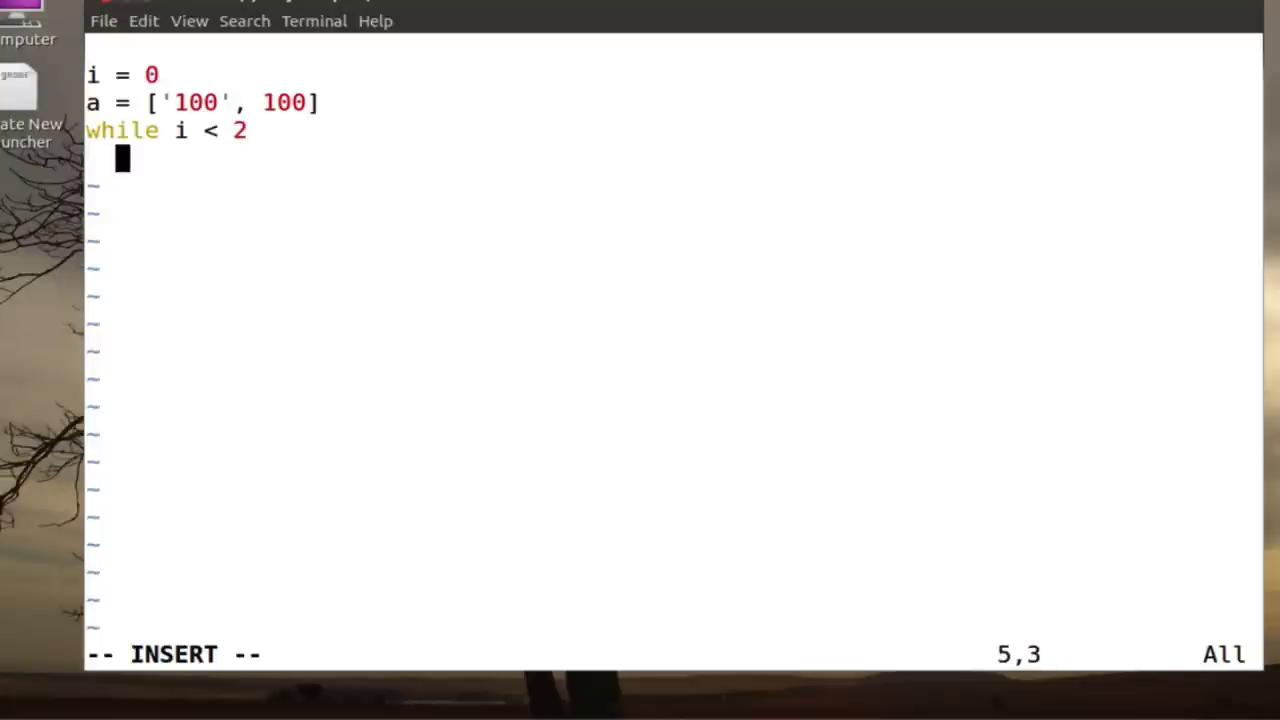
pyautogui.write('puts a[i]')
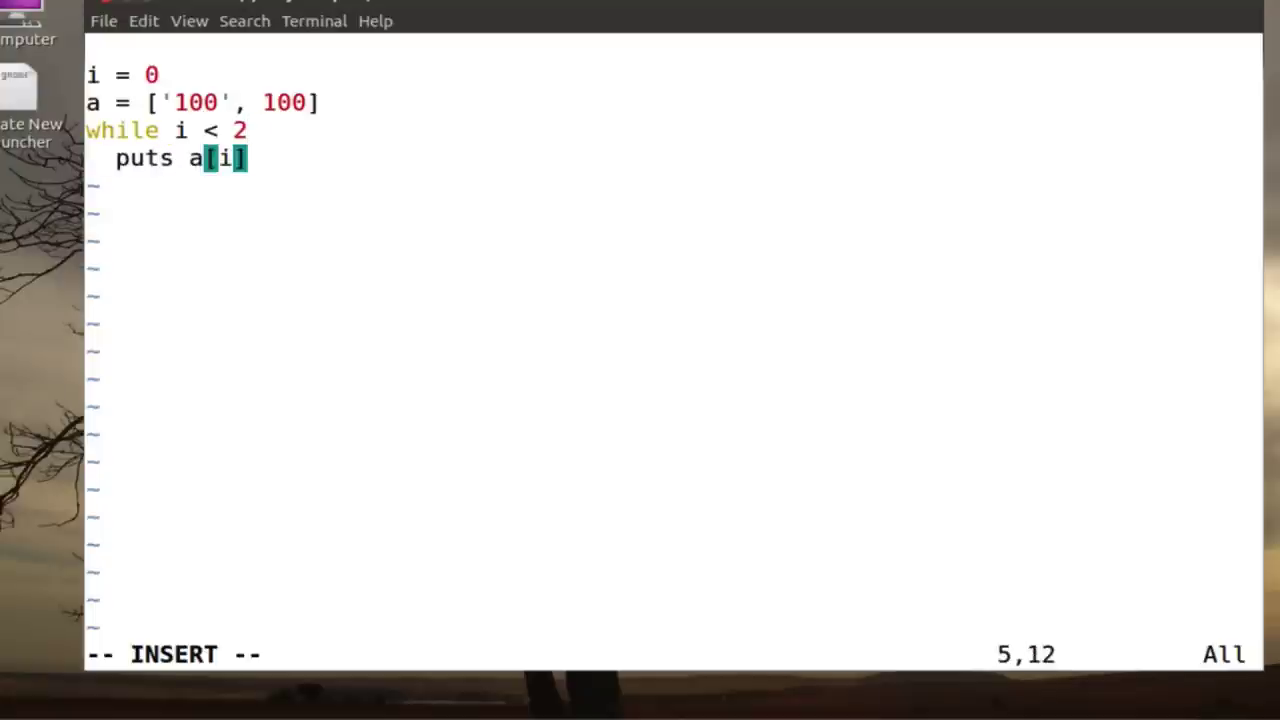
pyautogui.write('.to_i')
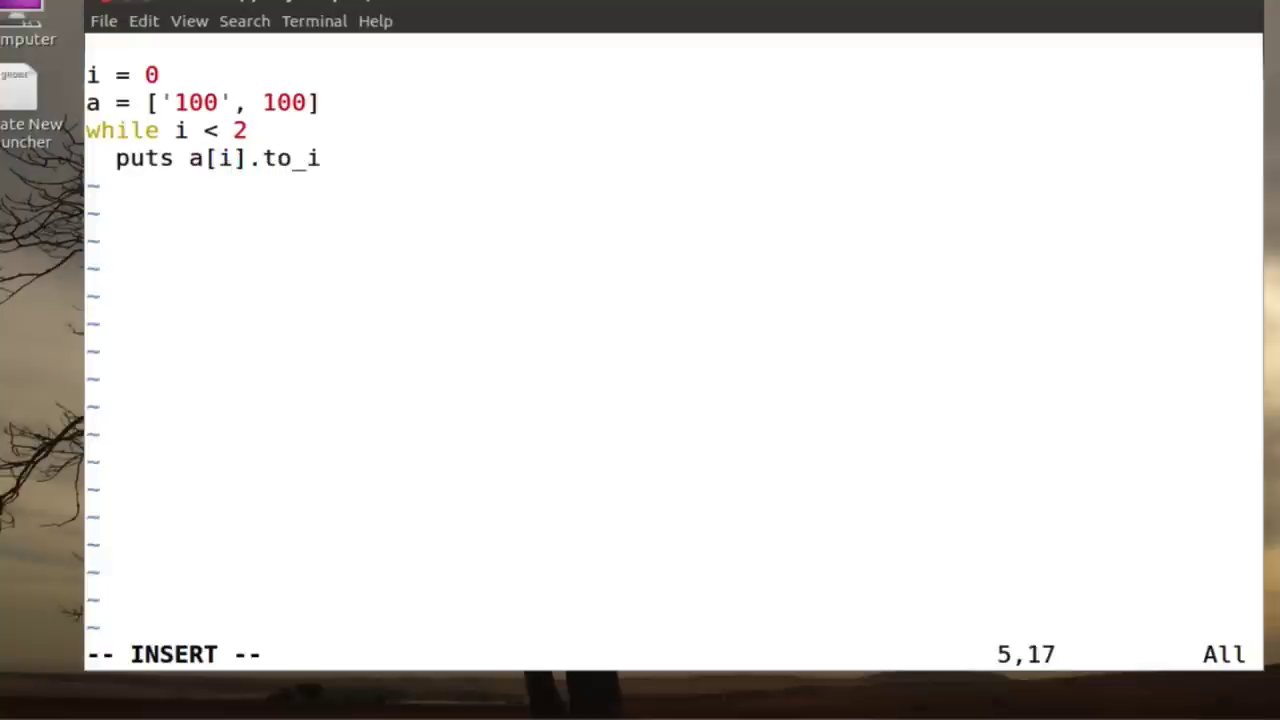
pyautogui.press('Return')
pyautogui.write('i =')
pyautogui.press('BackSpace')
pyautogui.press('BackSpace')
pyautogui.press('BackSpace')
pyautogui.press('BackSpace')
pyautogui.press('BackSpace')
pyautogui.write('i = i + 1')
pyautogui.press('Return')
pyautogui.write('end')
pyautogui.press('Return')
pyautogui.press('Return')
pyautogui.press('Escape')
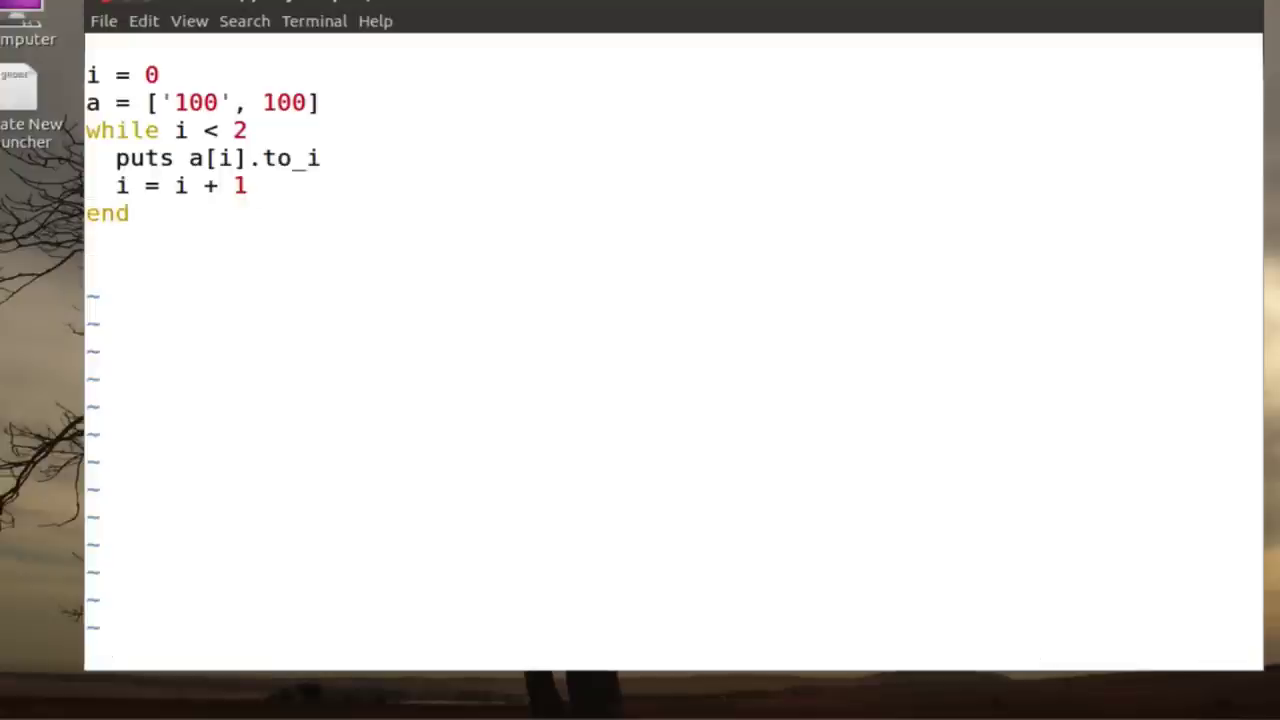
pyautogui.write(':w')
# Save ex6.rb, quit vim, and rerun the ruby command on ex6.rb to print 100 twice
pyautogui.press('Return')
pyautogui.write(':q')
pyautogui.press('Return')
pyautogui.press('Up')
pyautogui.press('Up')
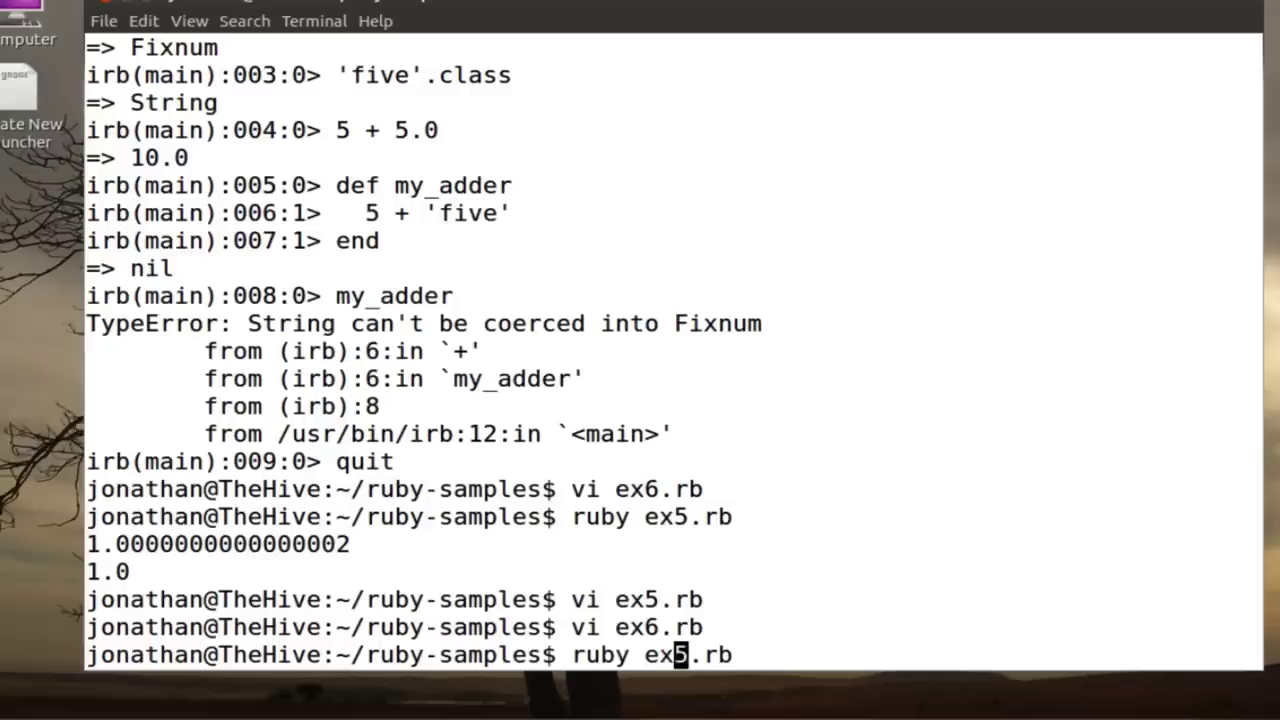
pyautogui.press('Left')
pyautogui.press('Left')
pyautogui.press('Left')
pyautogui.press('BackSpace')
pyautogui.write('6')
pyautogui.press('Return')
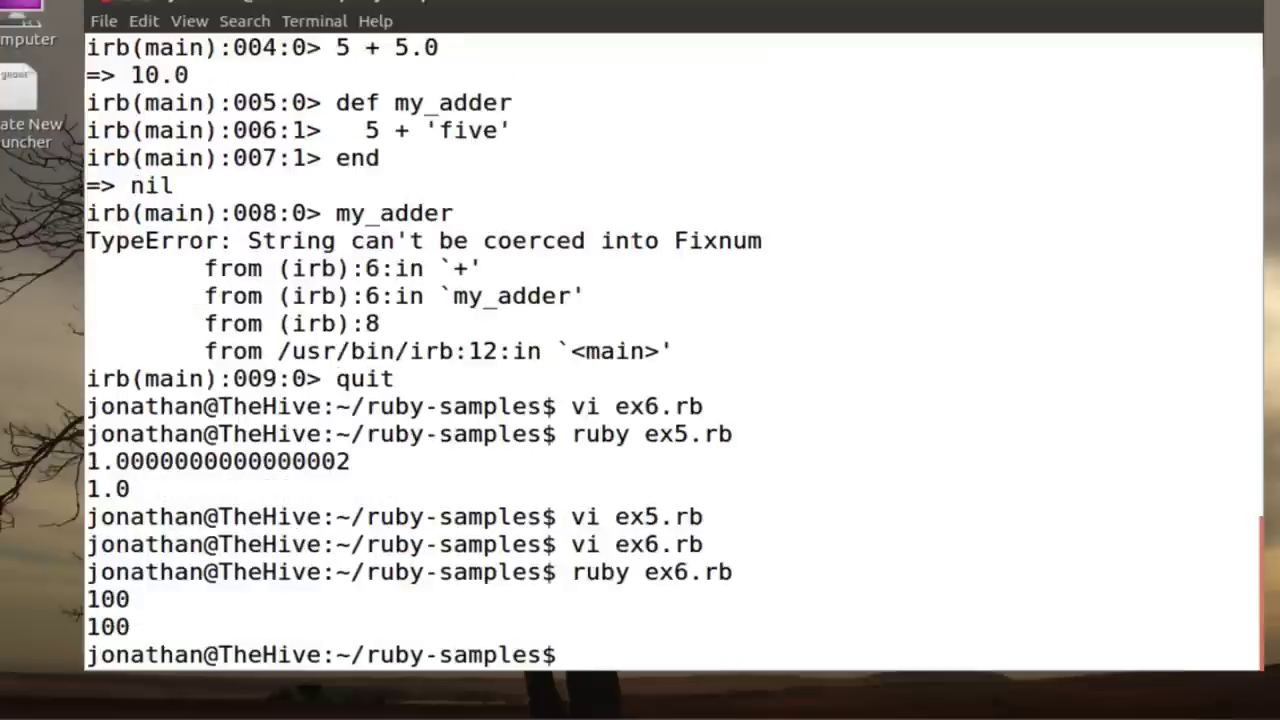